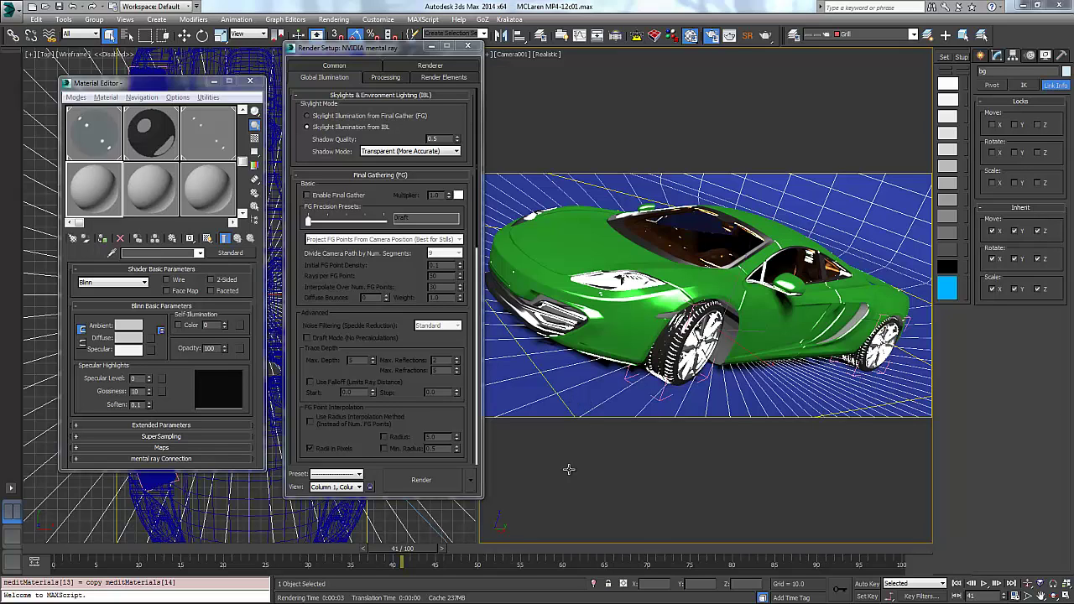
Hide the windshield and the headlight glass with Hide Selection.
left_click(710, 253)
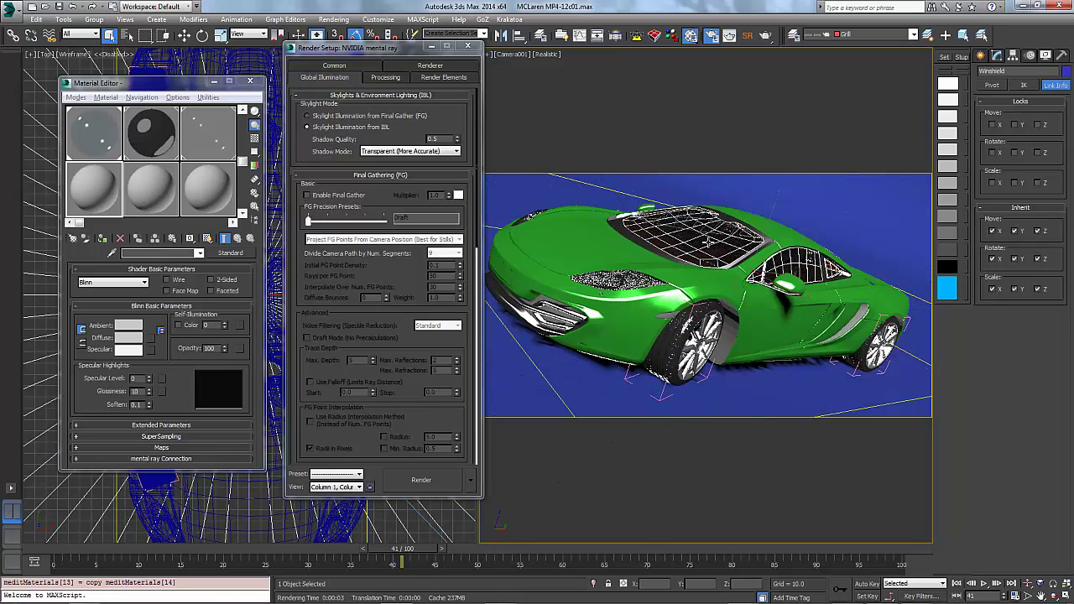
right_click(725, 244)
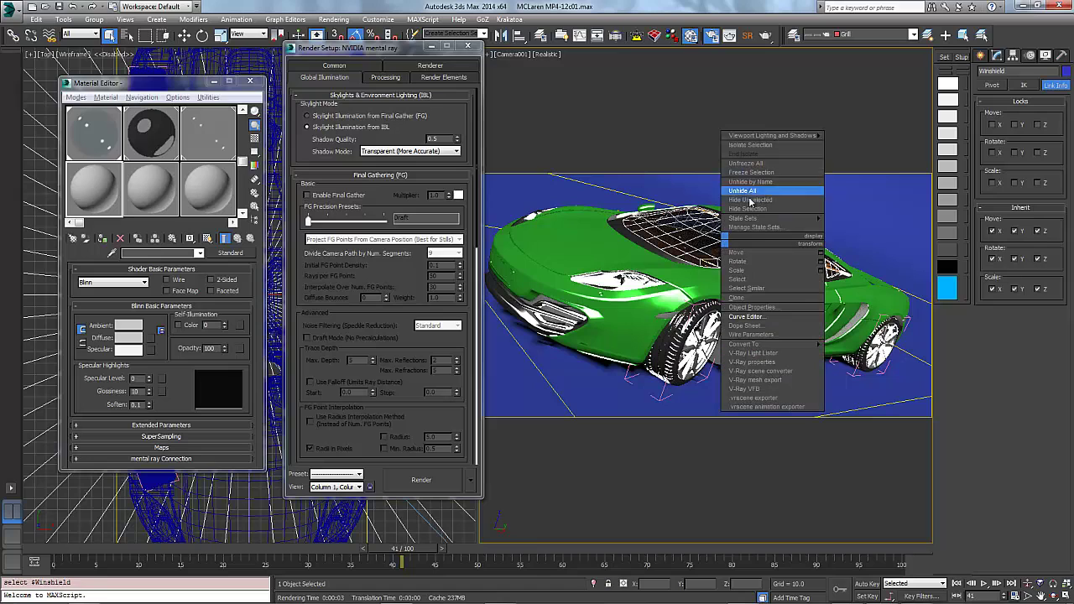
left_click(743, 208)
left_click(623, 282)
right_click(622, 282)
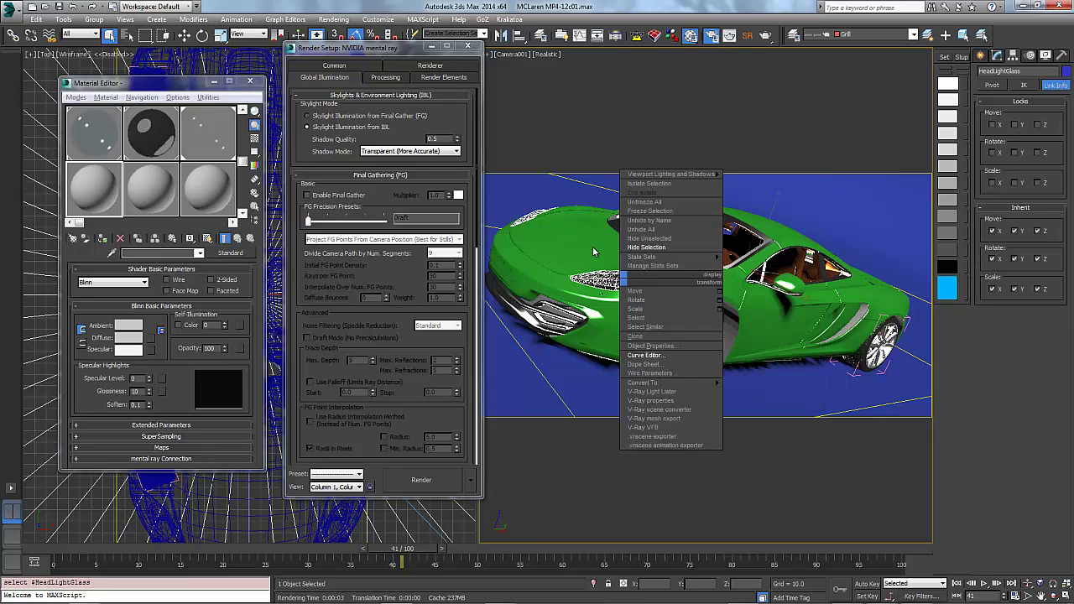
left_click(644, 248)
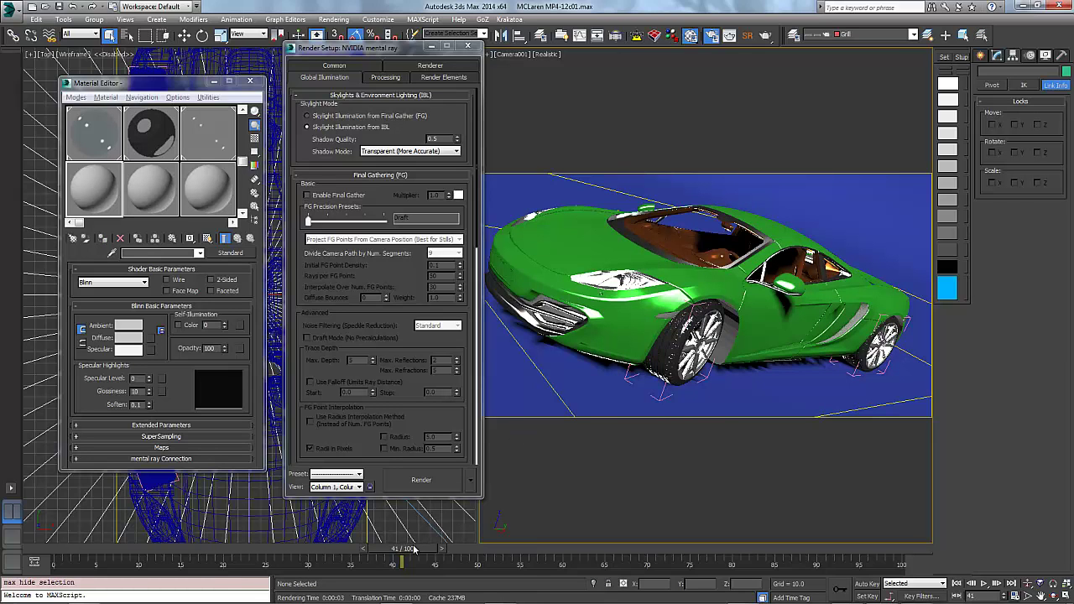
At frame 69, hide the part seen from the car's rear, then return to frame 41.
left_click_drag(415, 557, 639, 557)
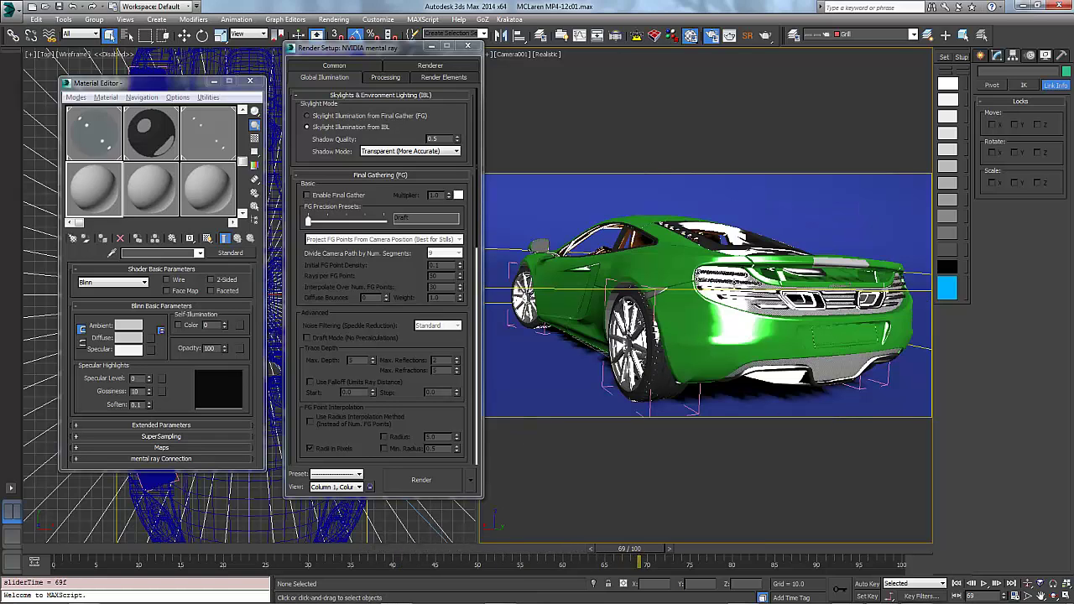
right_click(729, 277)
left_click(770, 250)
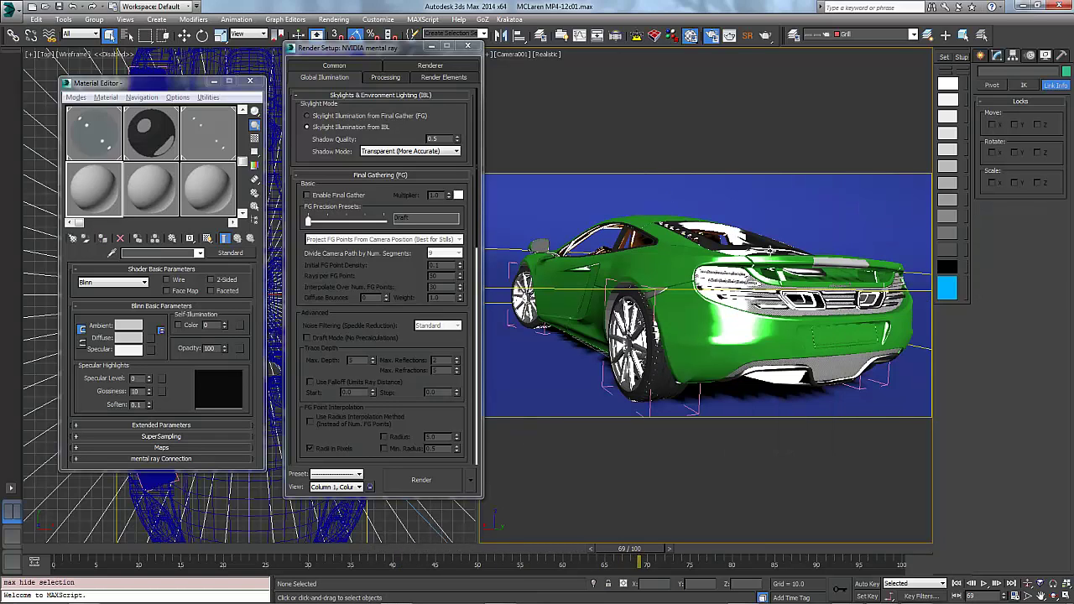
left_click_drag(638, 557, 409, 549)
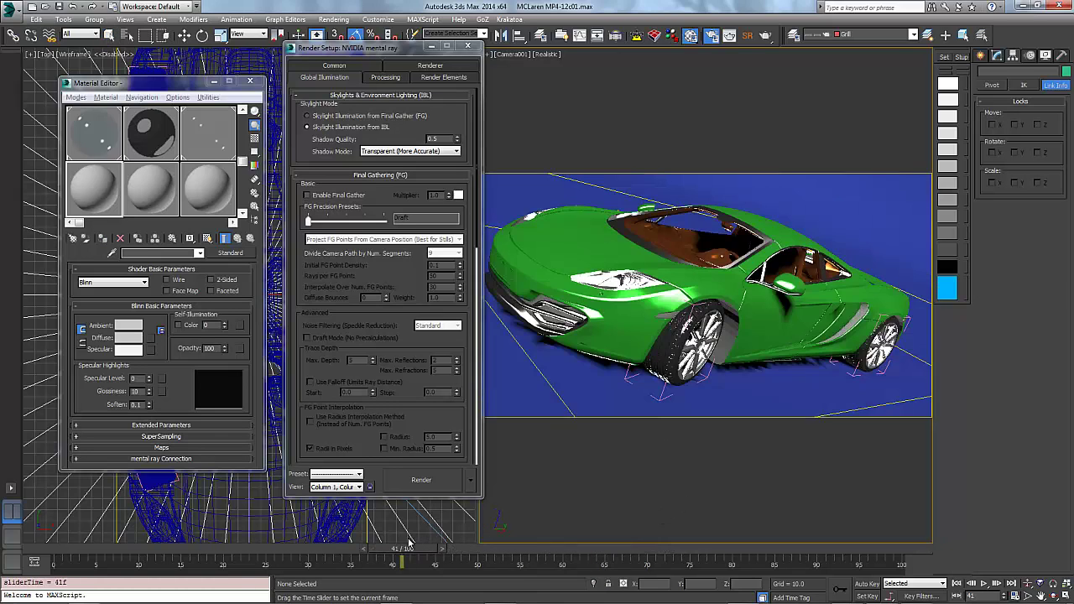
Load a mental ray Ambient/Reflective Occlusion map into the material's Diffuse slot in the Material Editor.
key("q")
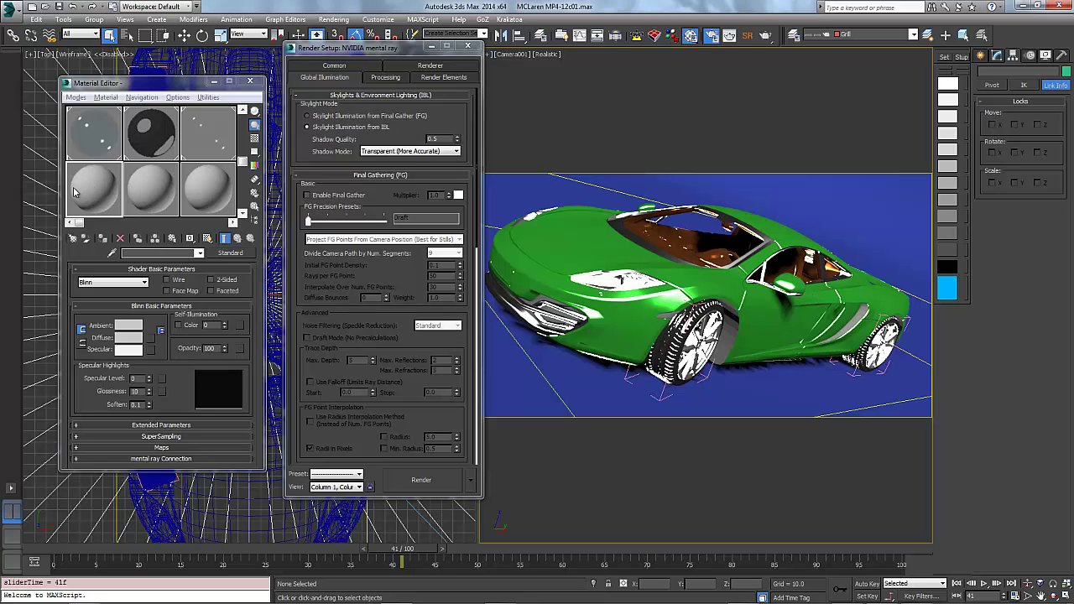
left_click(225, 250)
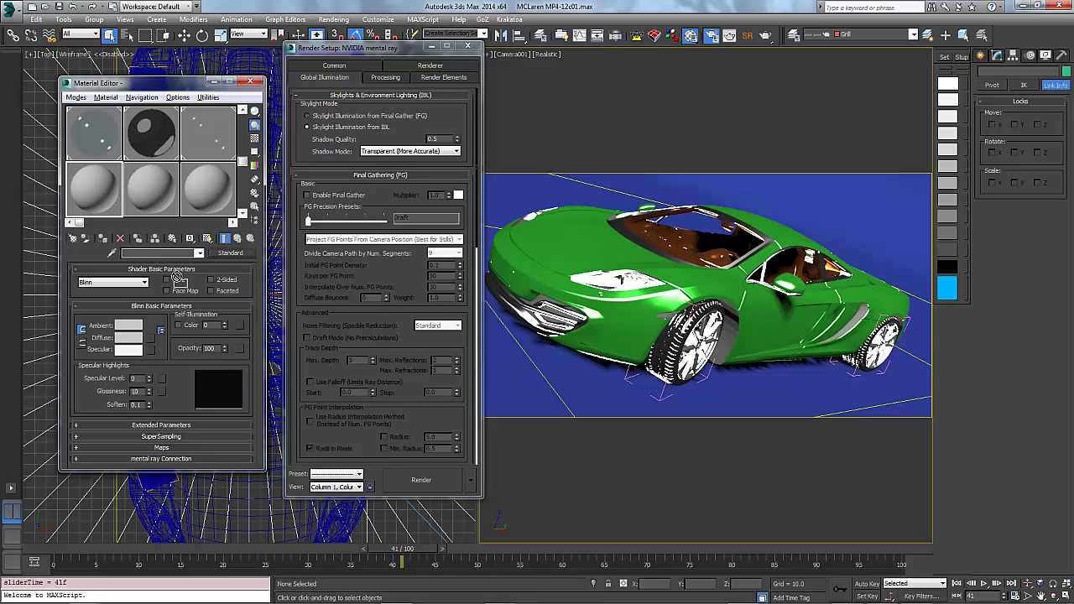
left_click(150, 337)
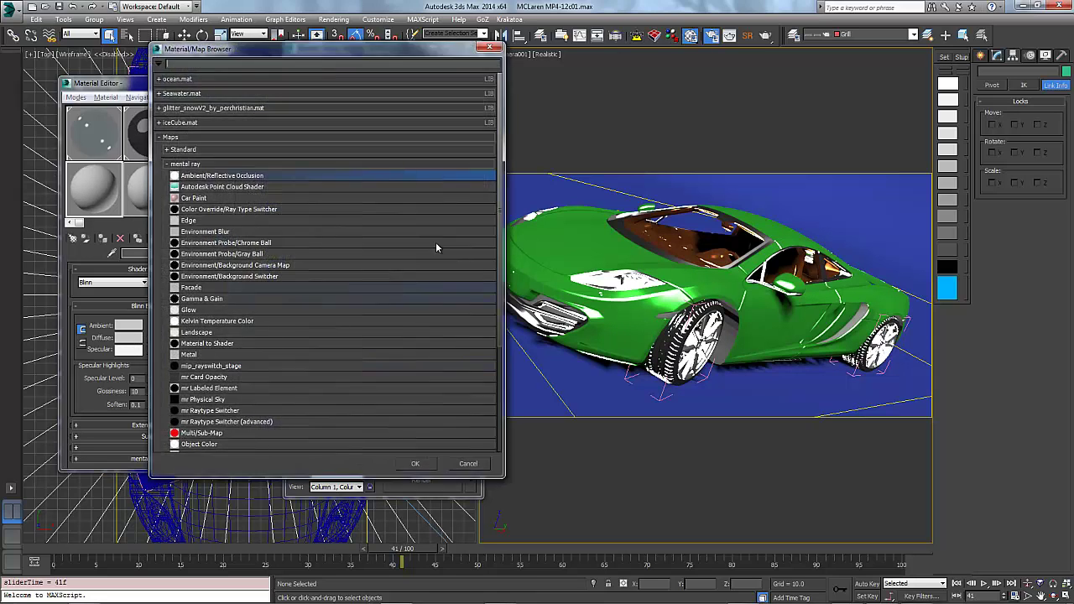
double_click(238, 176)
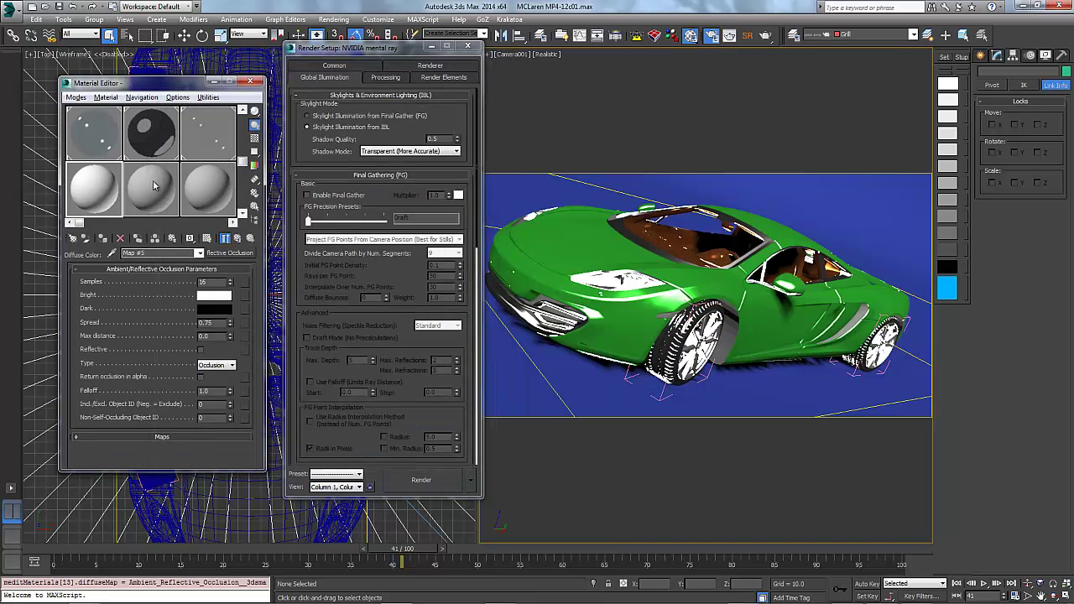
double_click(202, 283)
Enable Material Override in Render Setup's Processing settings and drop in the occlusion material.
left_click_drag(345, 49, 331, 69)
left_click(374, 97)
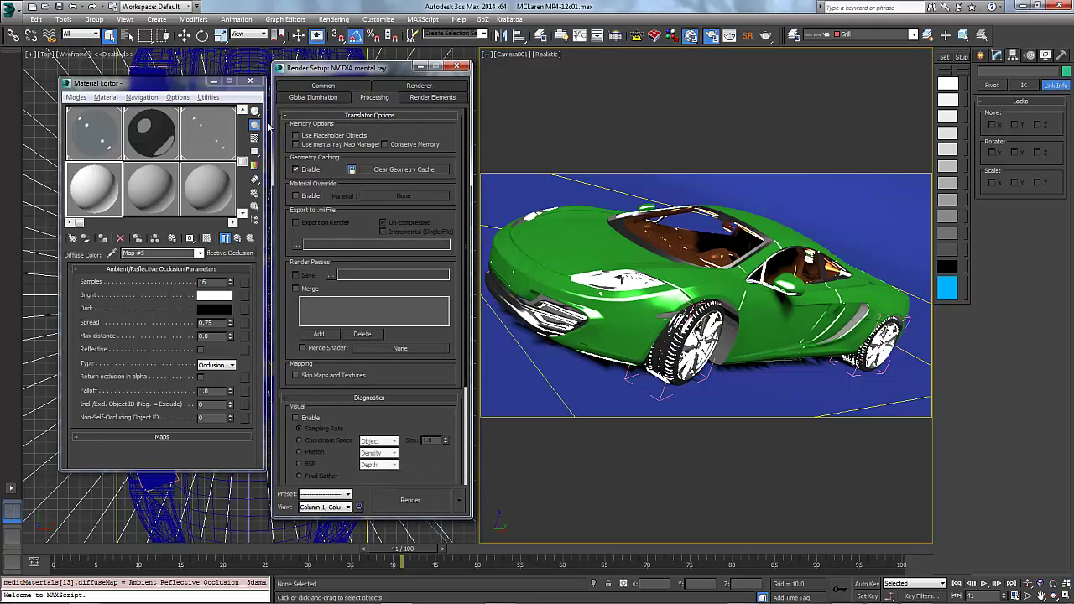
left_click(295, 197)
left_click_drag(88, 190, 401, 196)
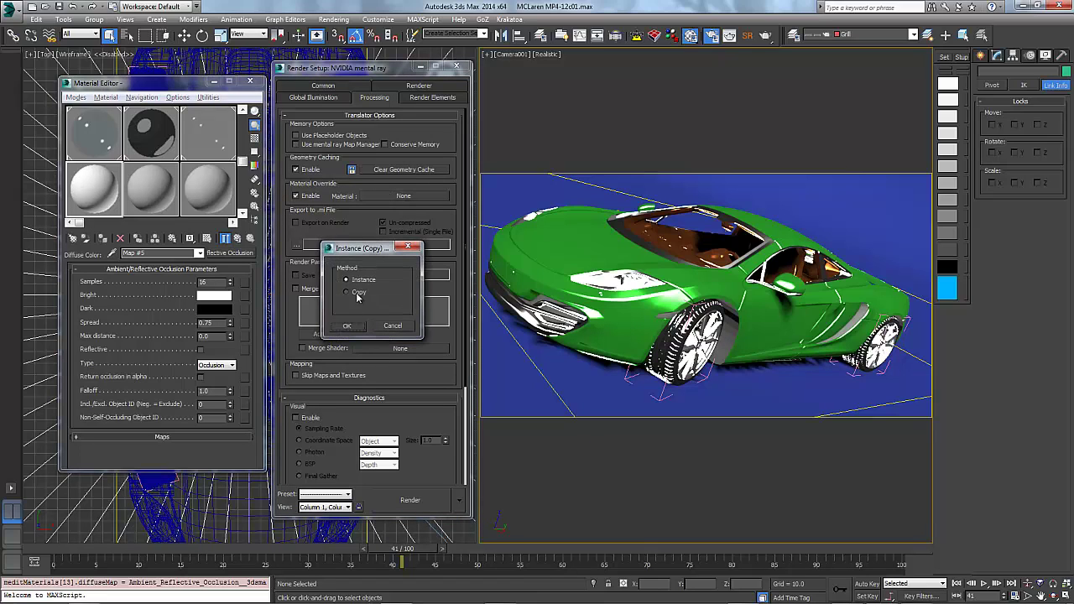
left_click(345, 325)
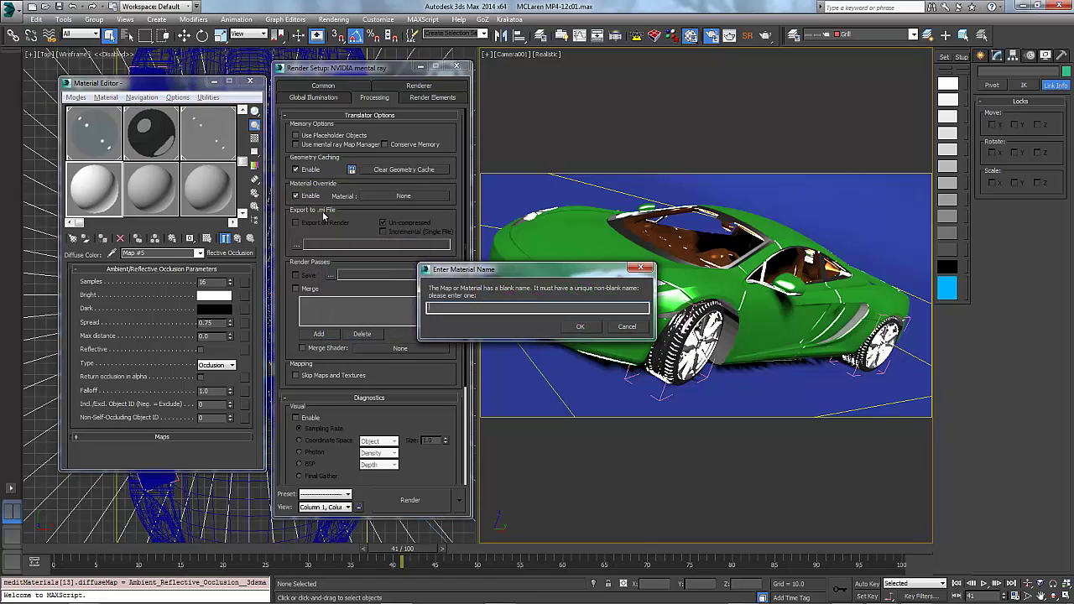
left_click(626, 326)
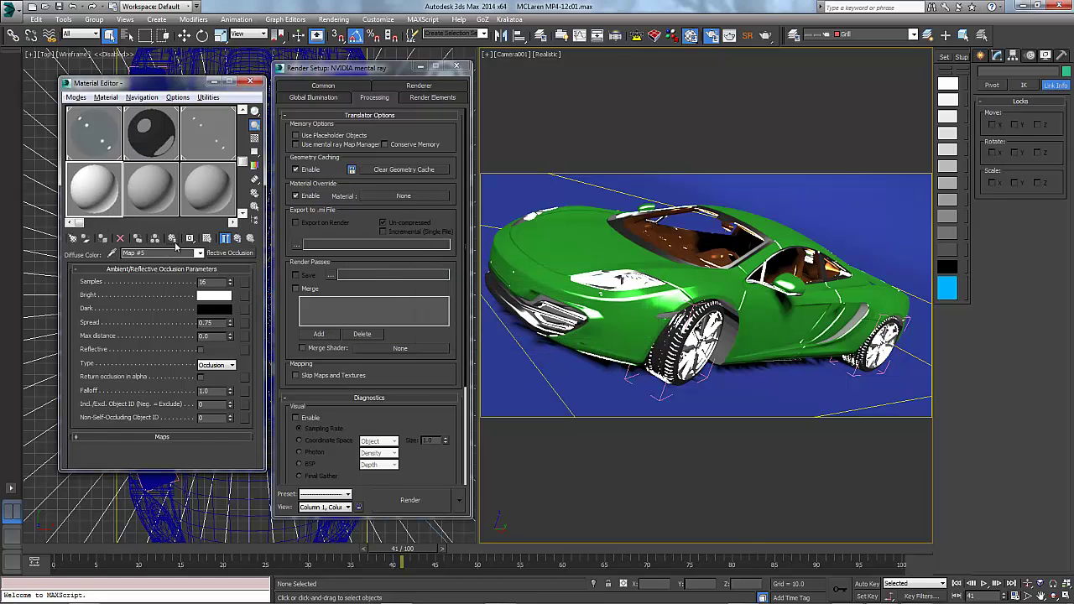
Name the parent occlusion material 'ambient'.
left_click(227, 239)
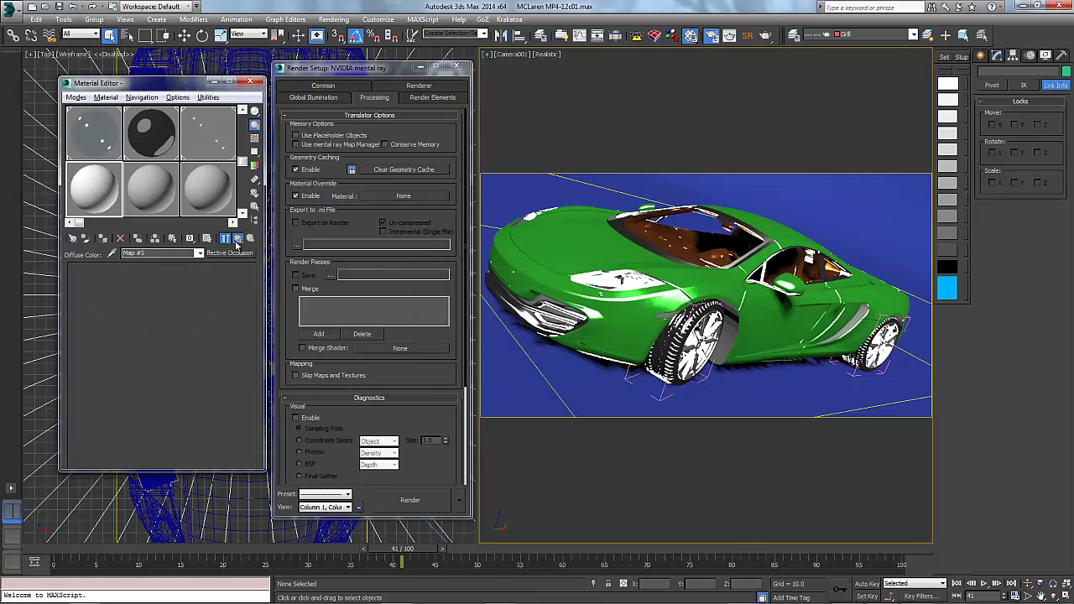
left_click(165, 252)
type("ambieny")
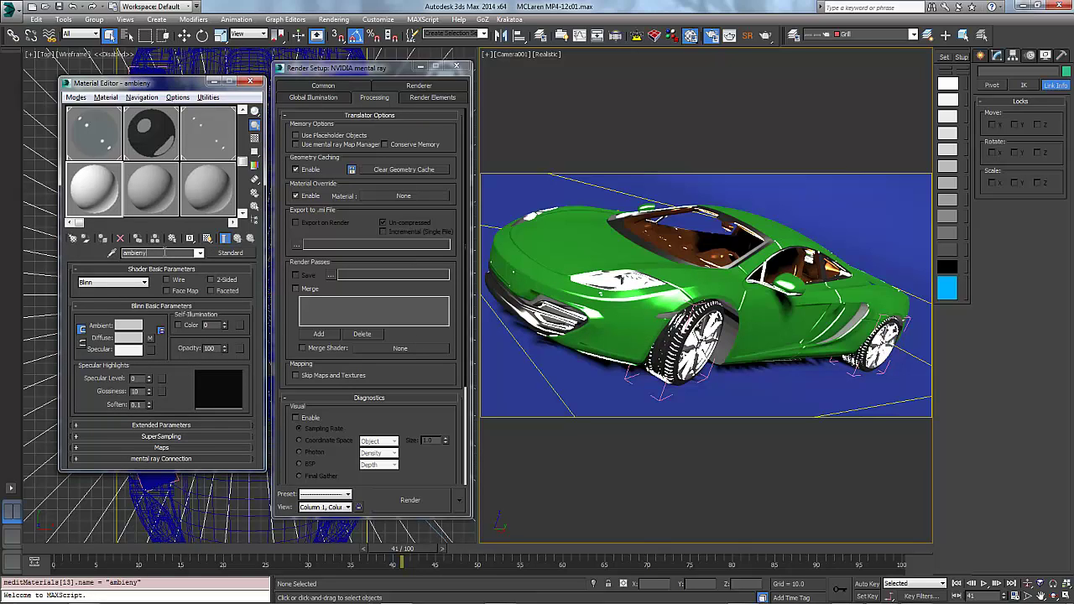
key("BackSpace")
type("t")
Set 'ambient' as the instanced override material and render the camera view.
left_click_drag(92, 186, 397, 203)
left_click(349, 326)
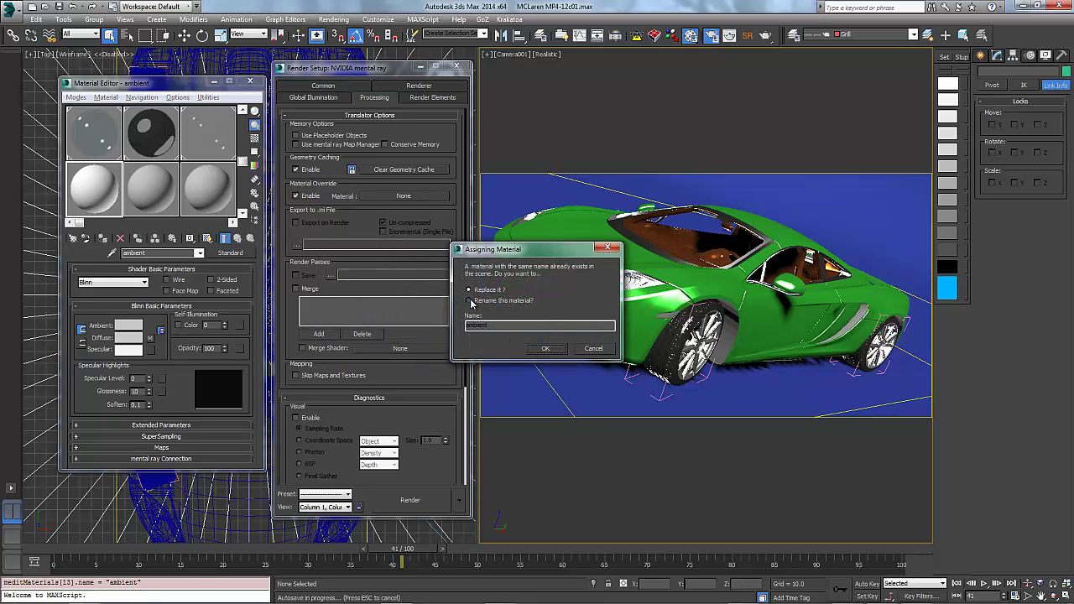
left_click(552, 347)
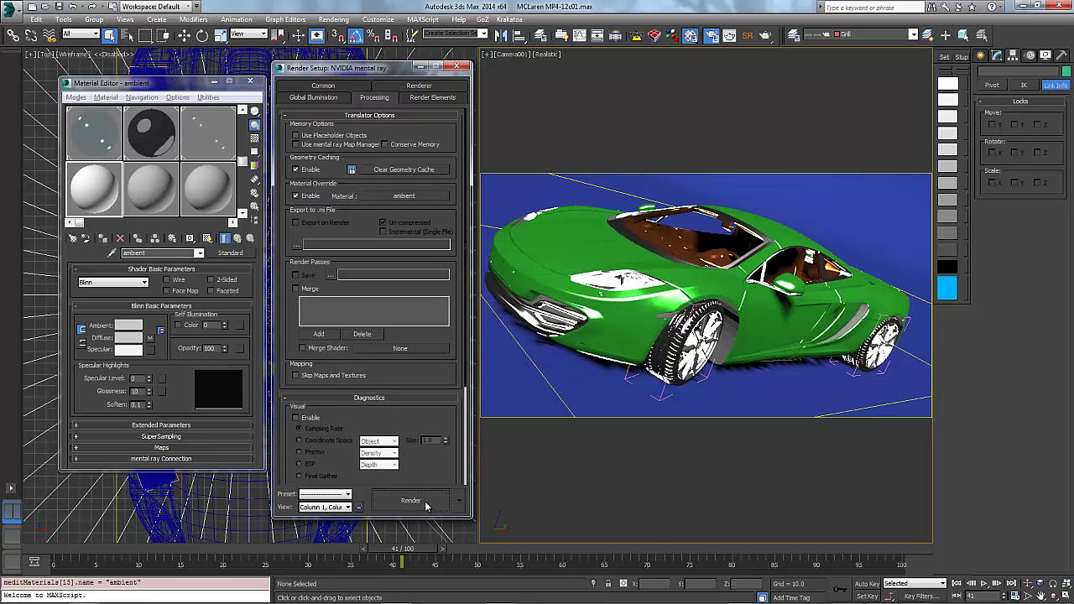
left_click(411, 501)
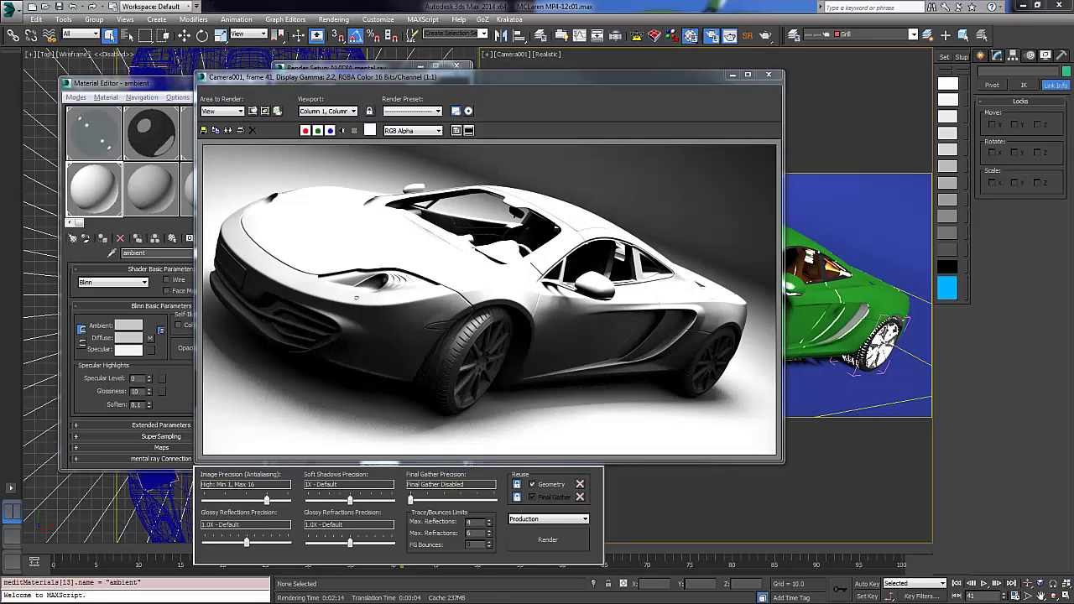
Save the occlusion render to the Desktop as a PNG Image File.
left_click(203, 131)
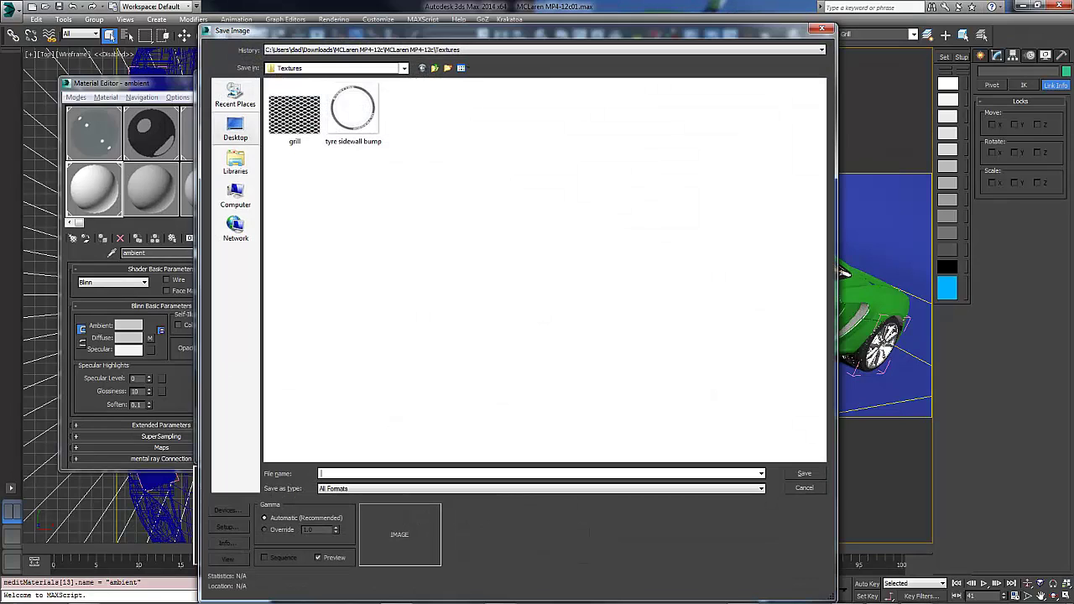
left_click(235, 128)
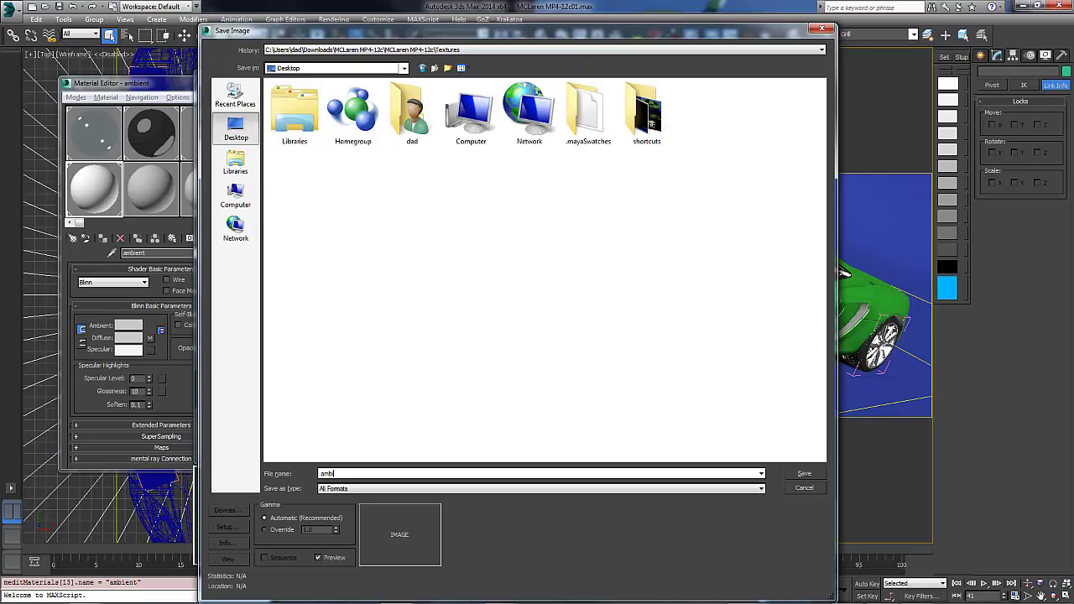
left_click(541, 488)
key("Up")
key("Return")
key("Return")
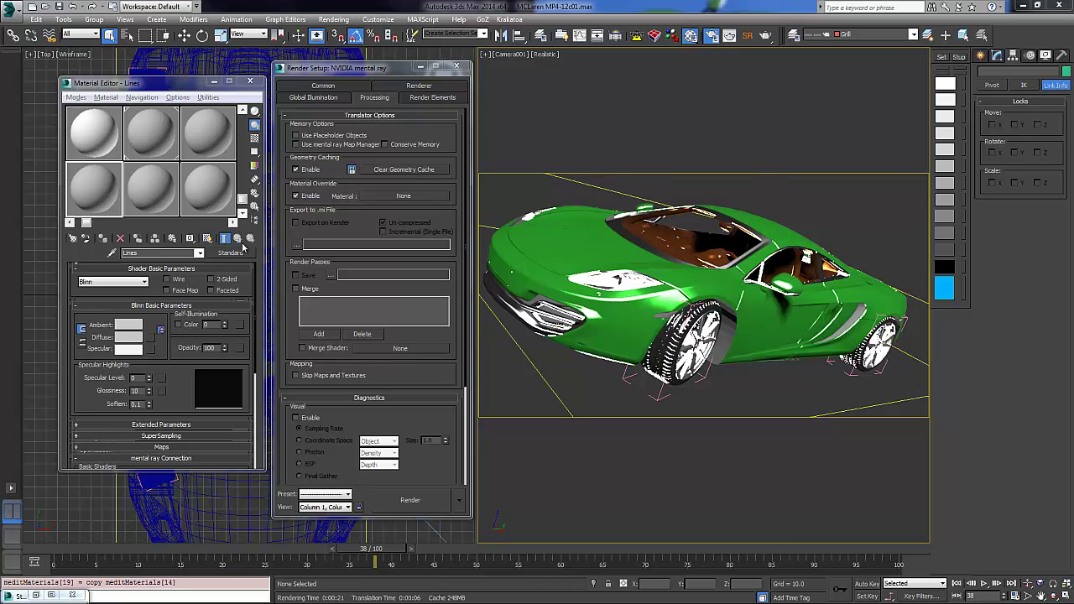
Make the Lines material self-illuminated white and add an instanced Contour Simple shader.
left_click(155, 137)
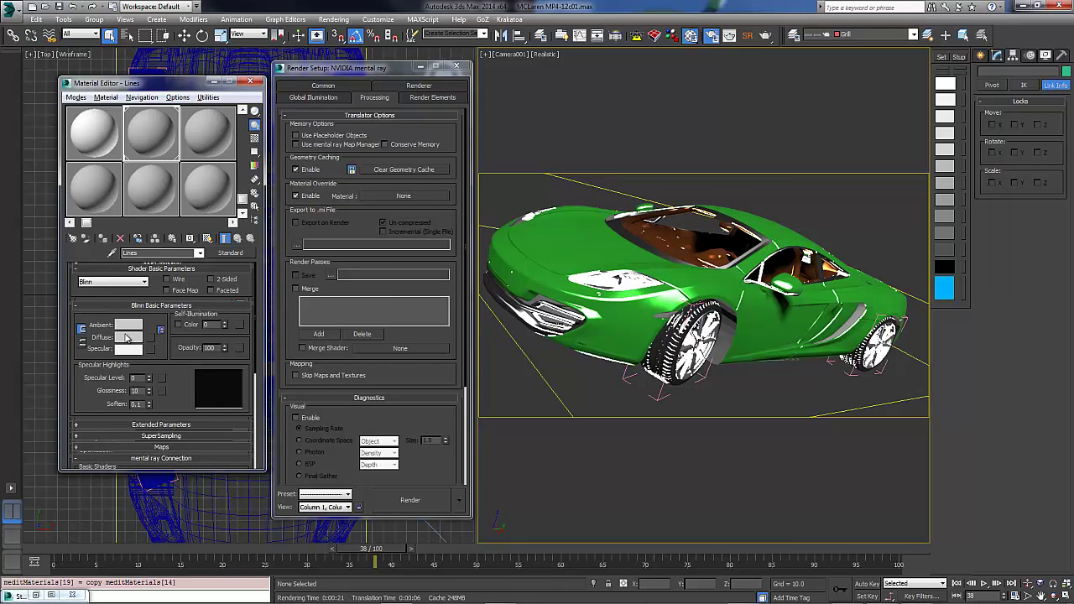
left_click(178, 325)
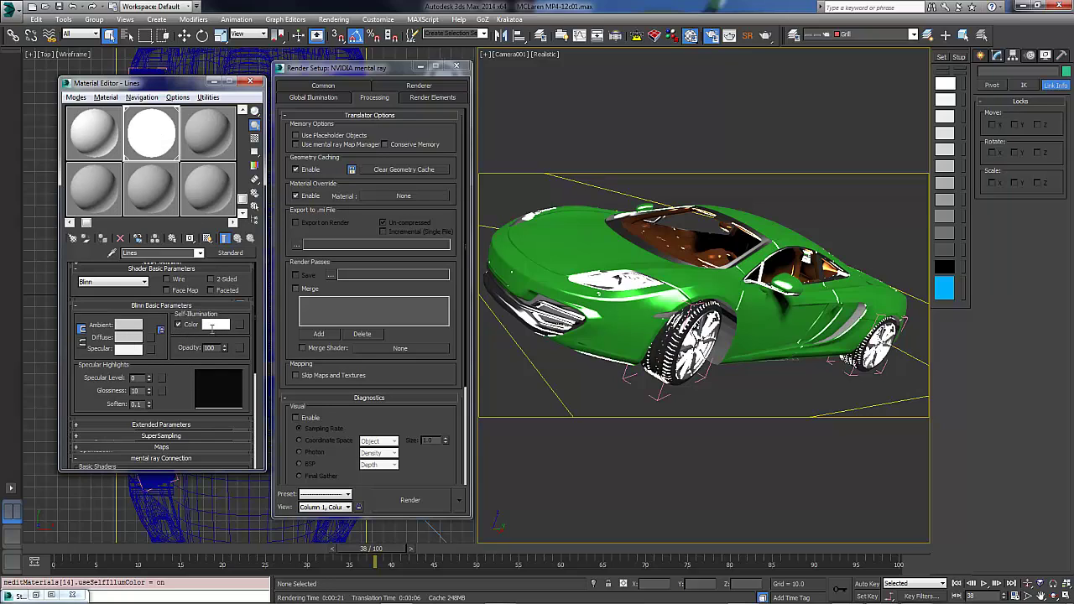
left_click(129, 460)
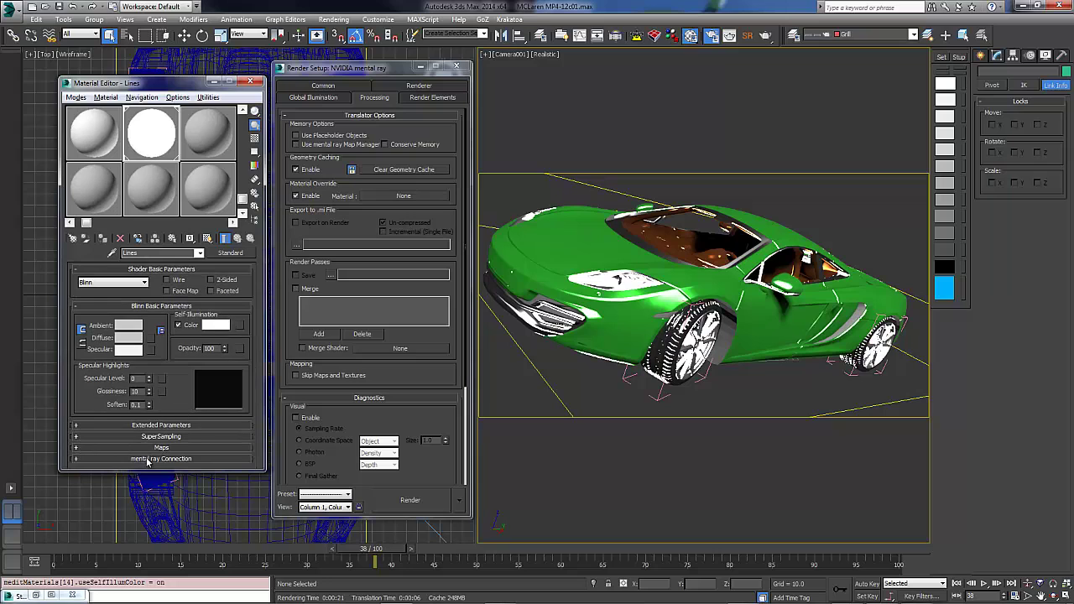
left_click(148, 459)
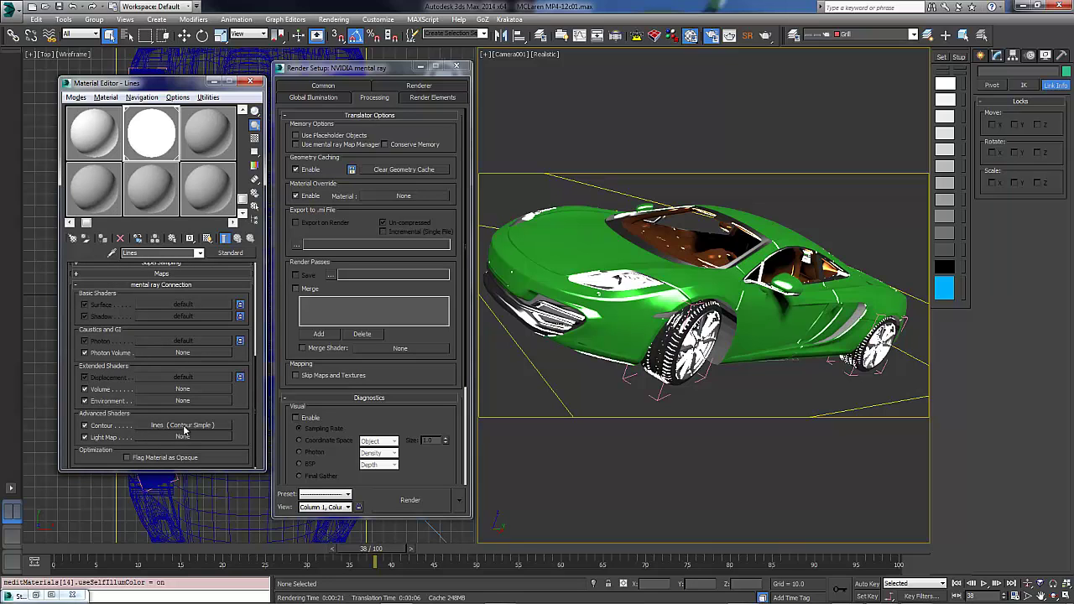
left_click(184, 427)
left_click(230, 252)
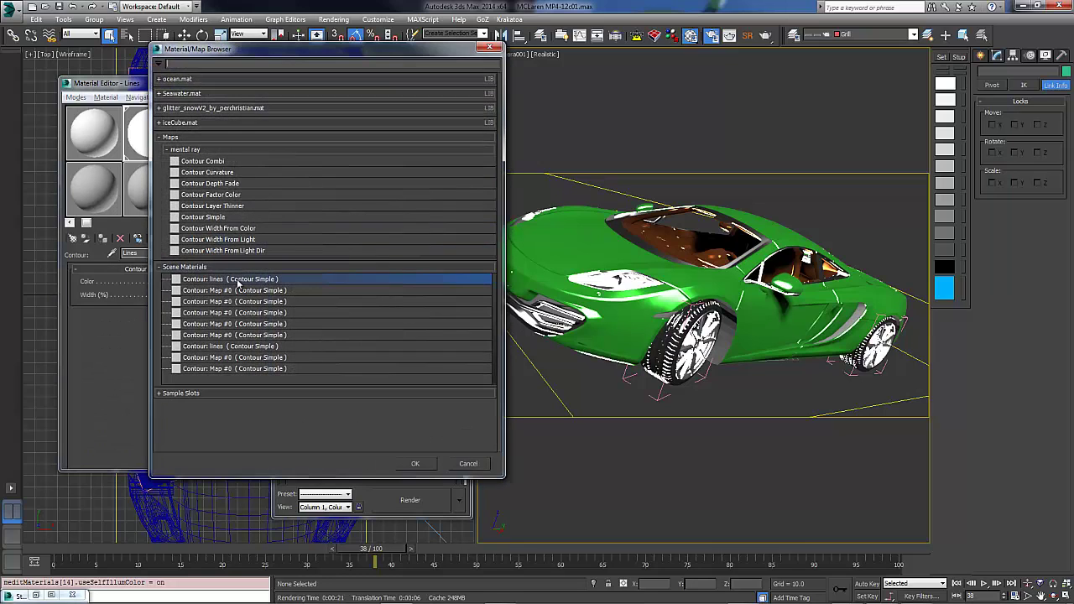
left_click(416, 465)
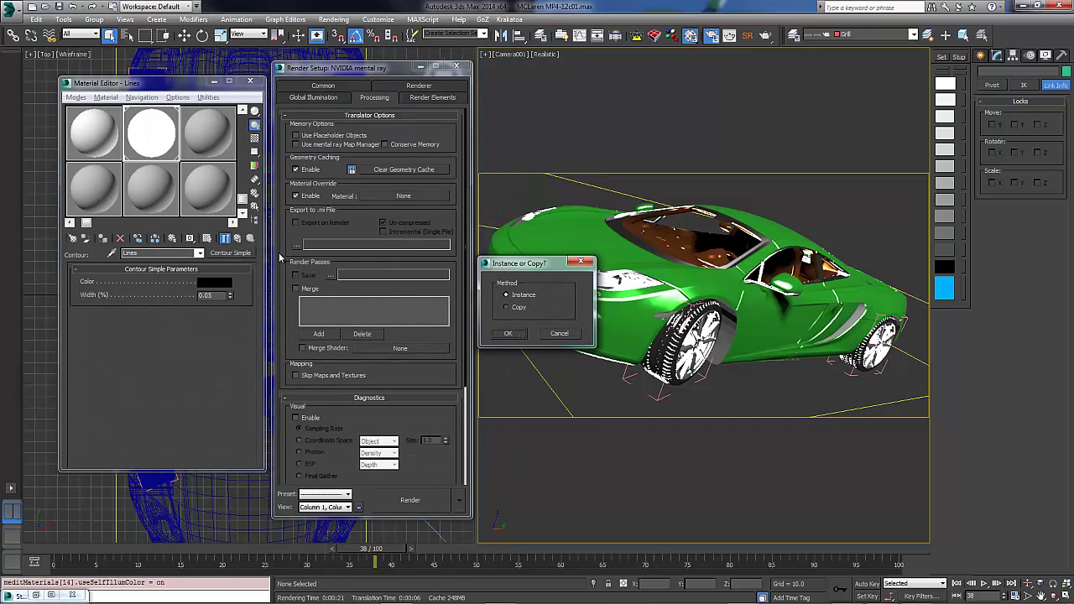
left_click(507, 334)
left_click(246, 241)
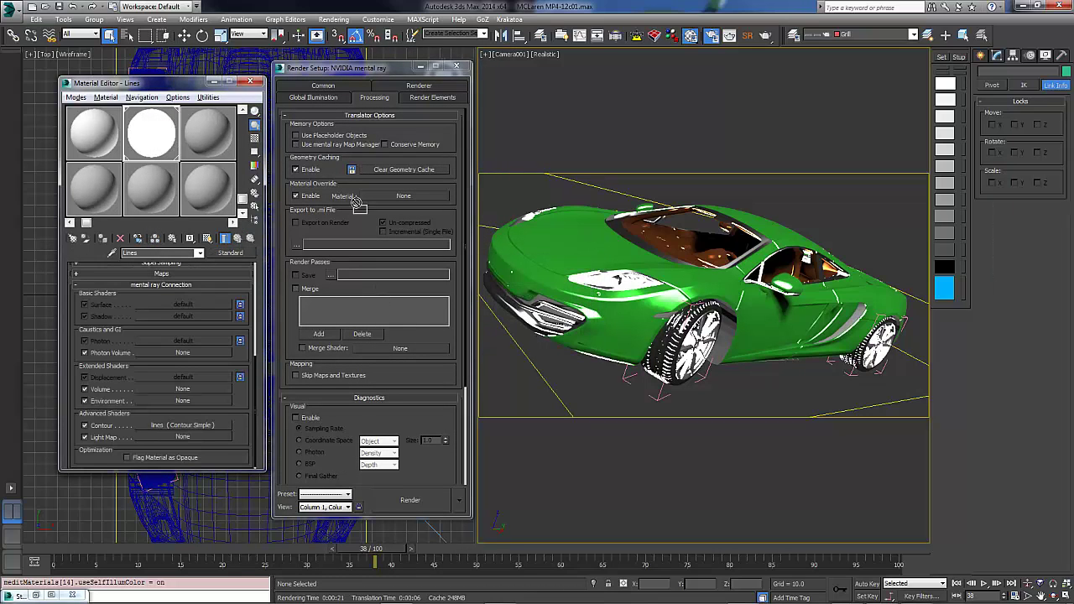
Set Lines as the instanced override material and render the camera view.
left_click(403, 198)
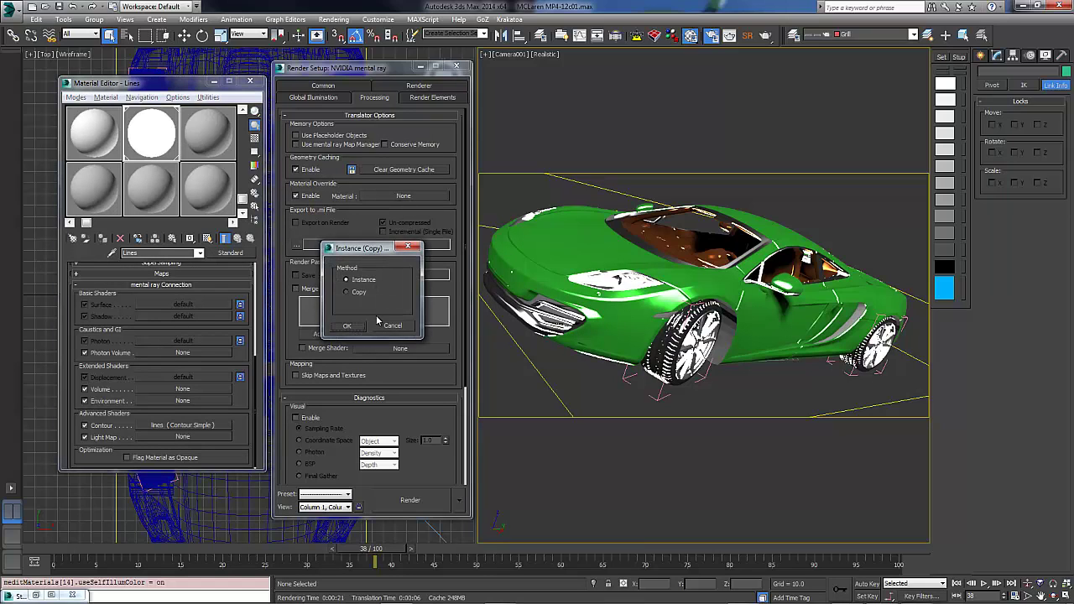
left_click(349, 326)
left_click(412, 506)
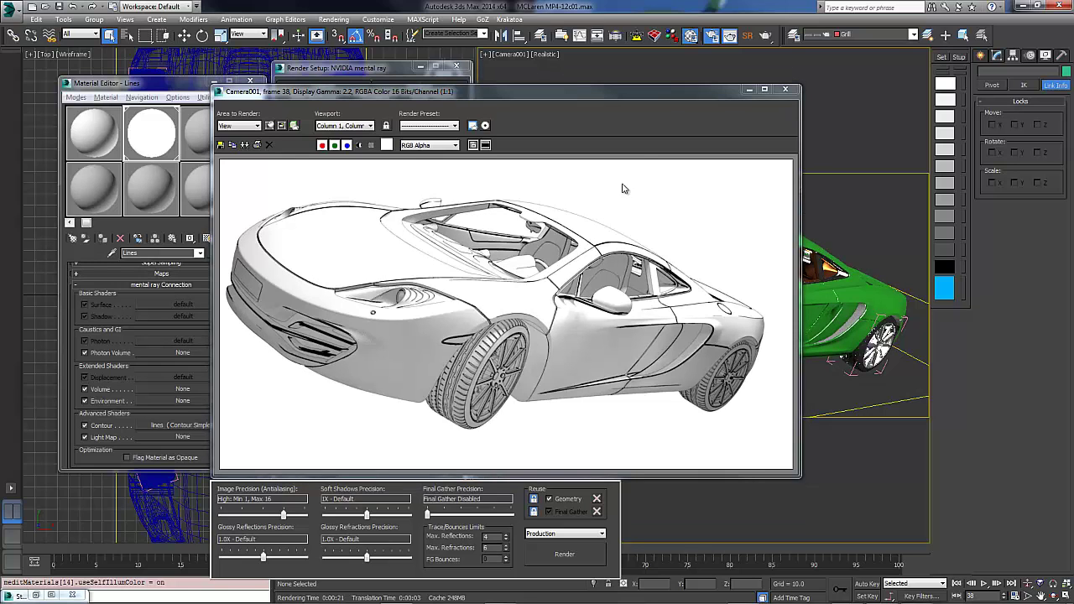
Overwrite the Desktop's lines PNG with this render, accept PNG settings, and close the frame window.
left_click(269, 125)
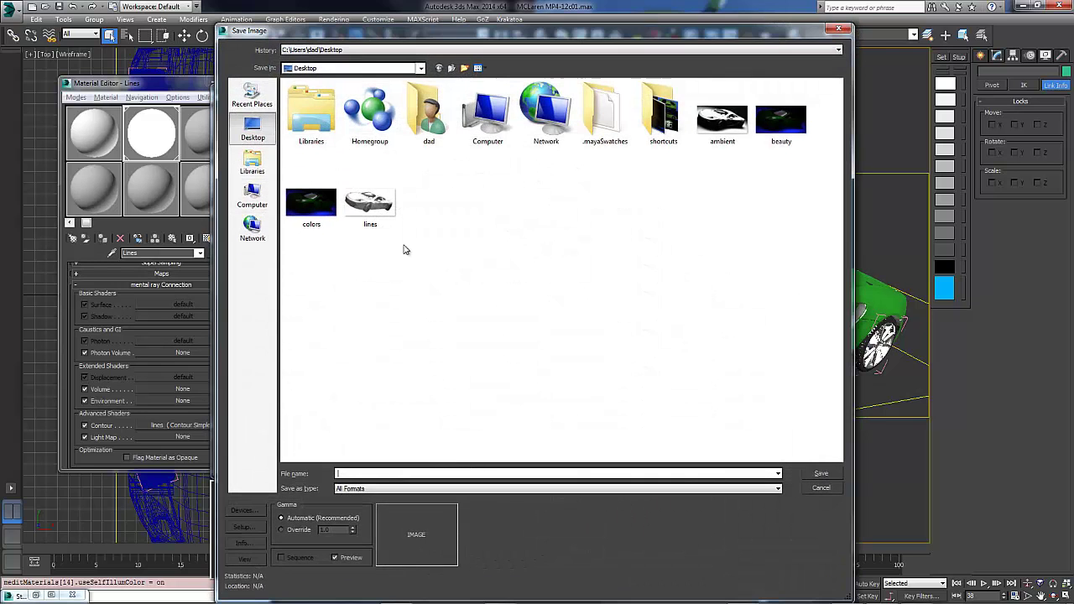
left_click(370, 199)
left_click(815, 475)
left_click(551, 351)
key("Return")
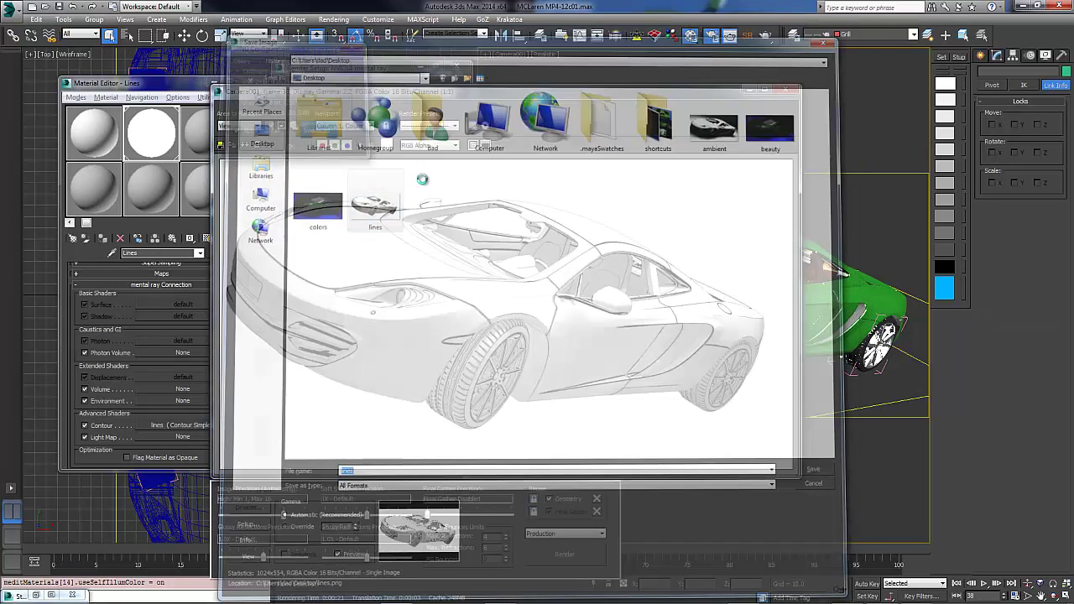
left_click(783, 89)
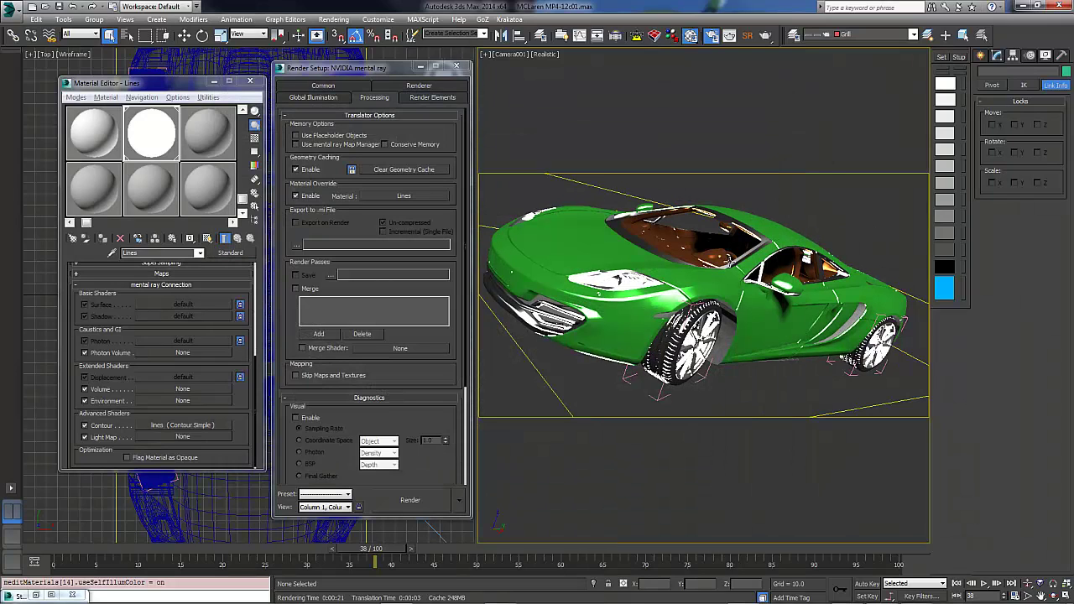
Open the State Sets window from the Rendering menu and place it beside Render Setup.
left_click_drag(241, 200, 243, 115)
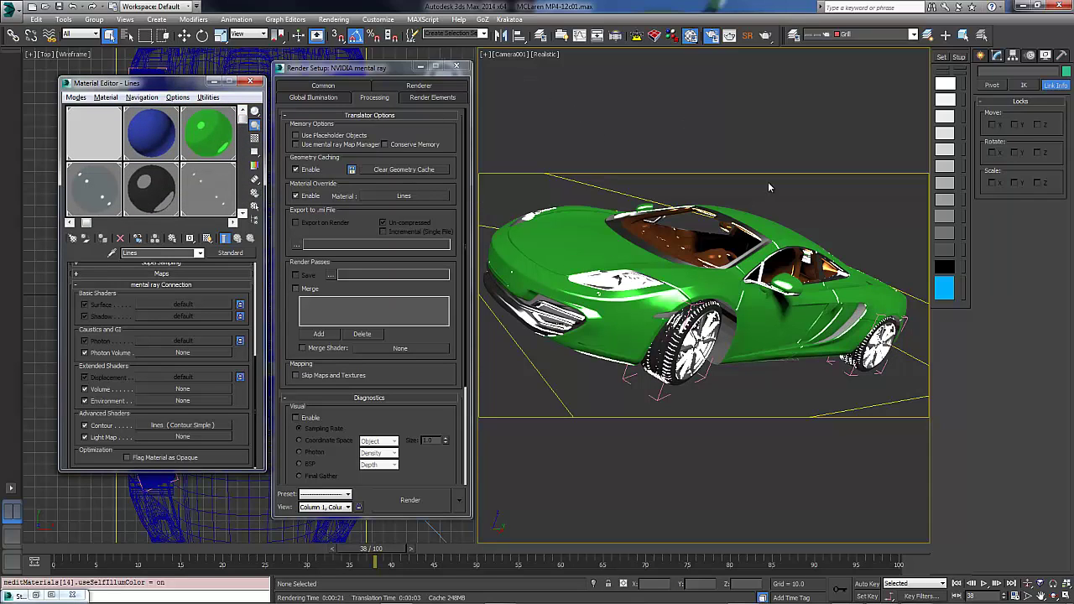
left_click(321, 21)
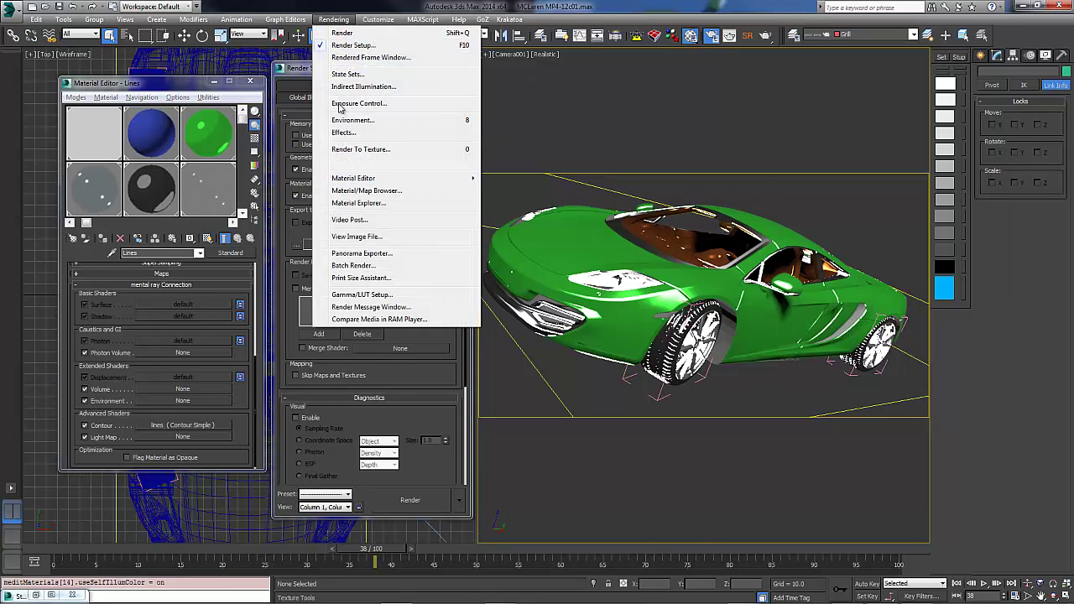
left_click(346, 76)
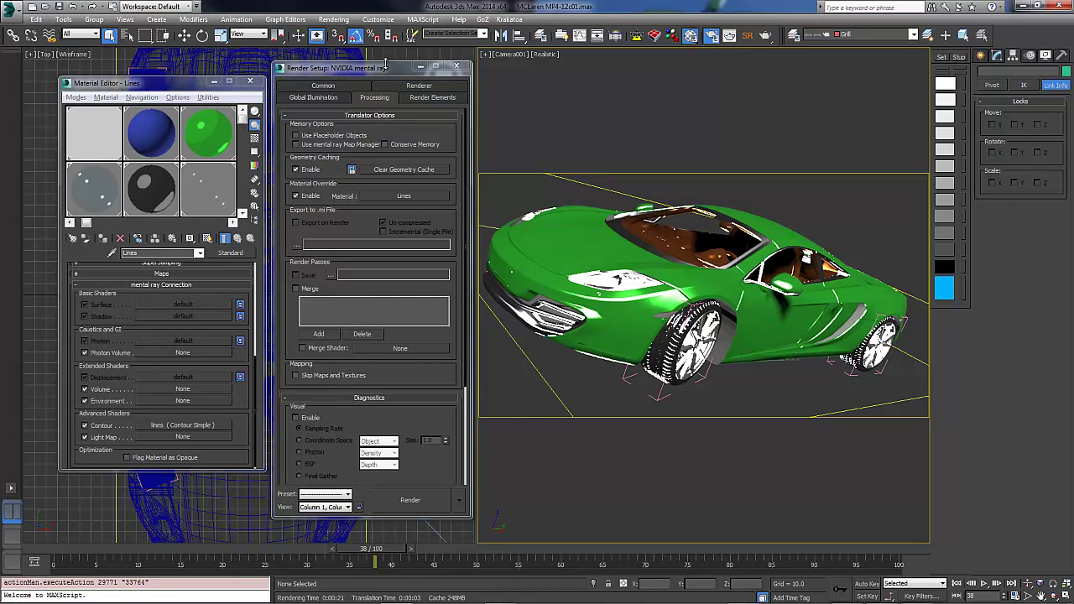
left_click_drag(385, 64, 402, 91)
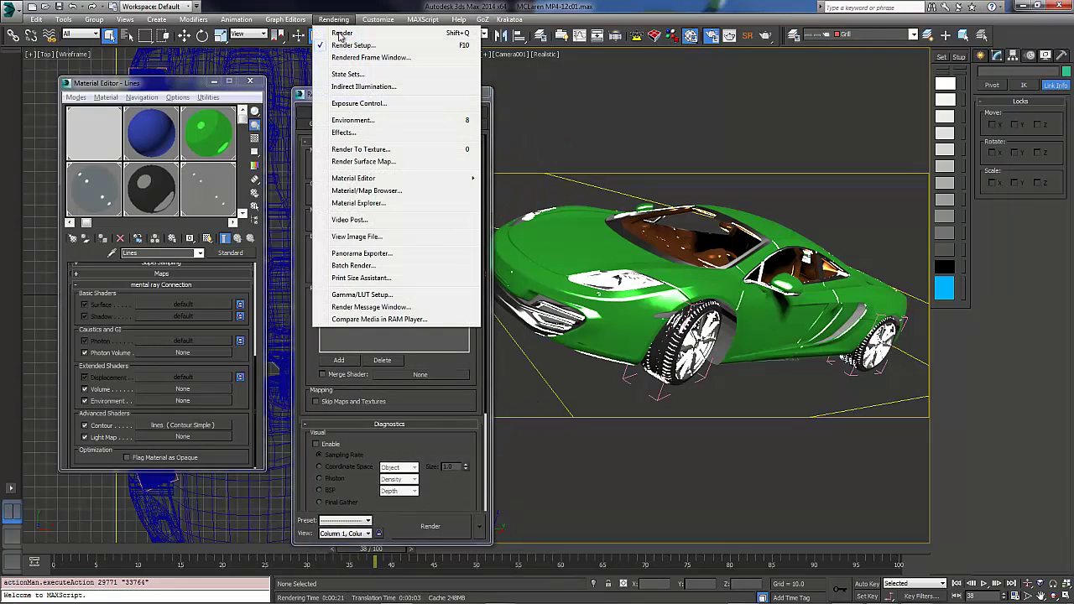
left_click(342, 73)
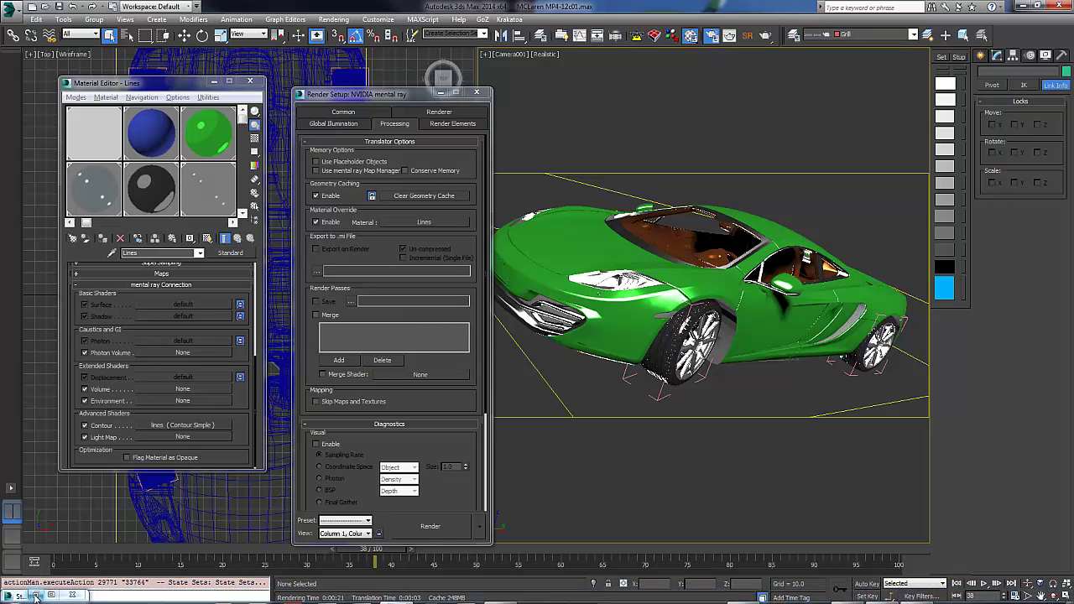
left_click_drag(110, 565, 518, 144)
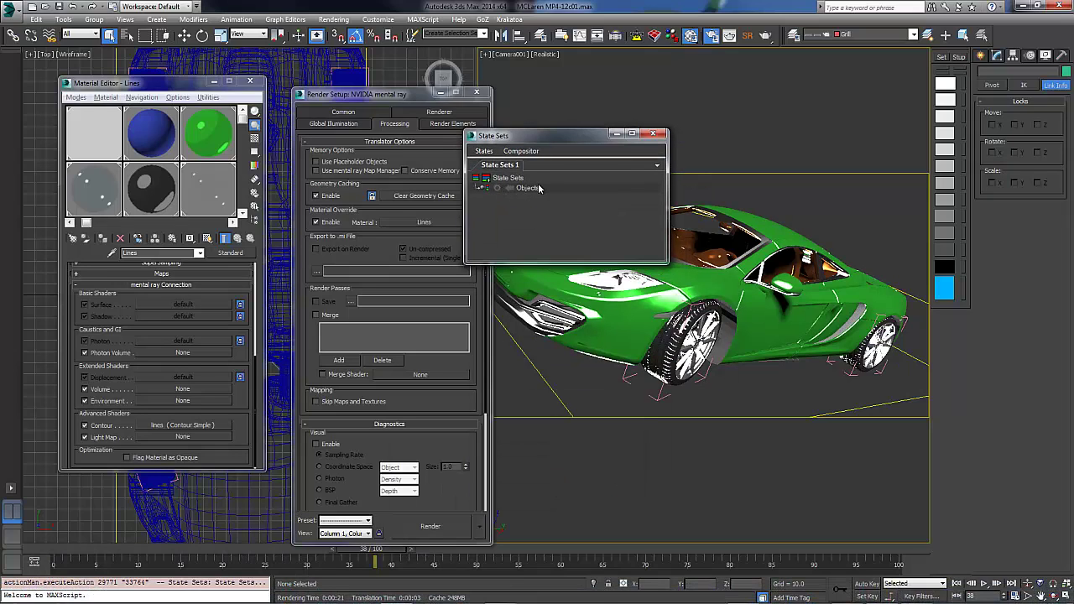
Add a new state and rename State01 to colorwithLines.
left_click(484, 150)
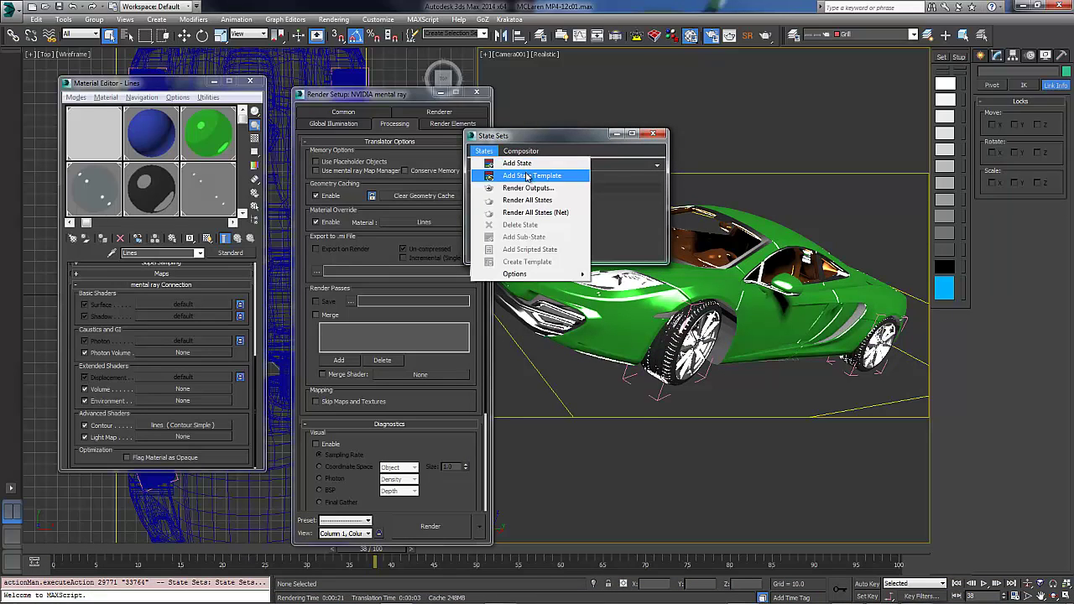
left_click(518, 163)
right_click(517, 180)
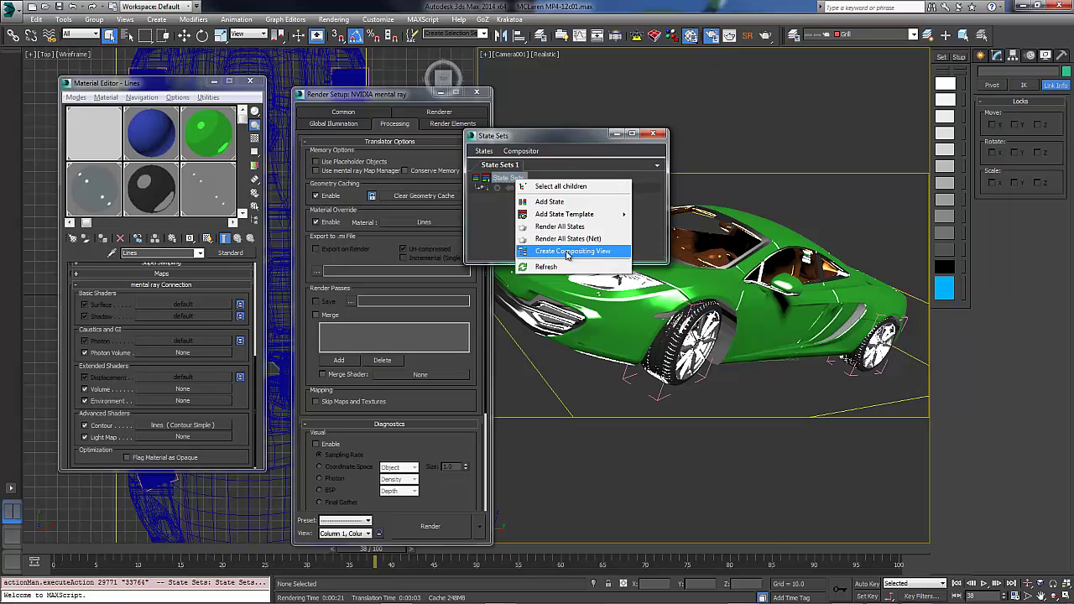
left_click(538, 203)
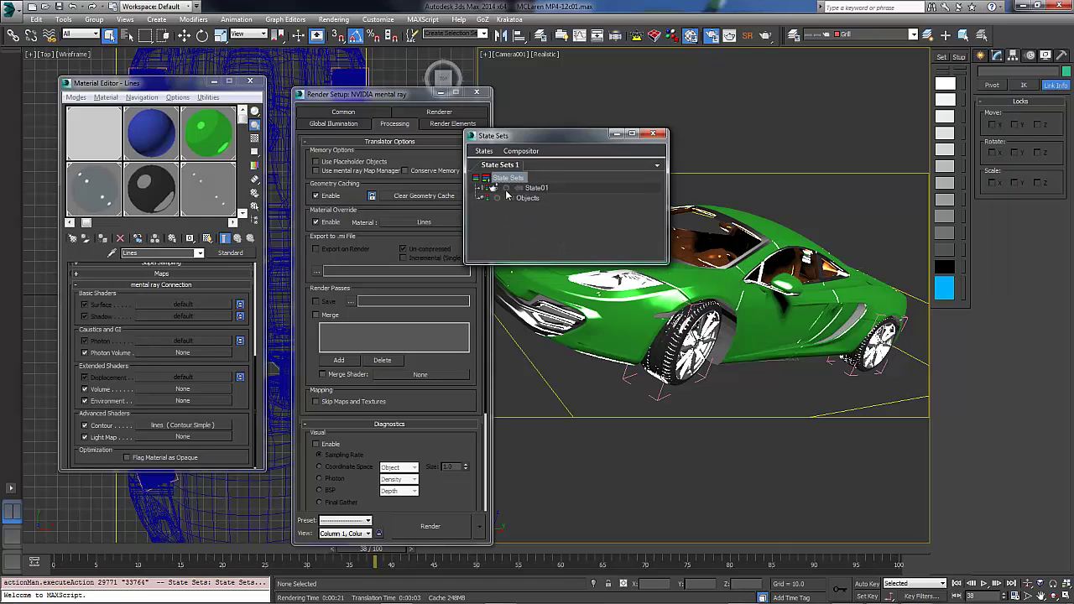
left_click(542, 188)
right_click(542, 188)
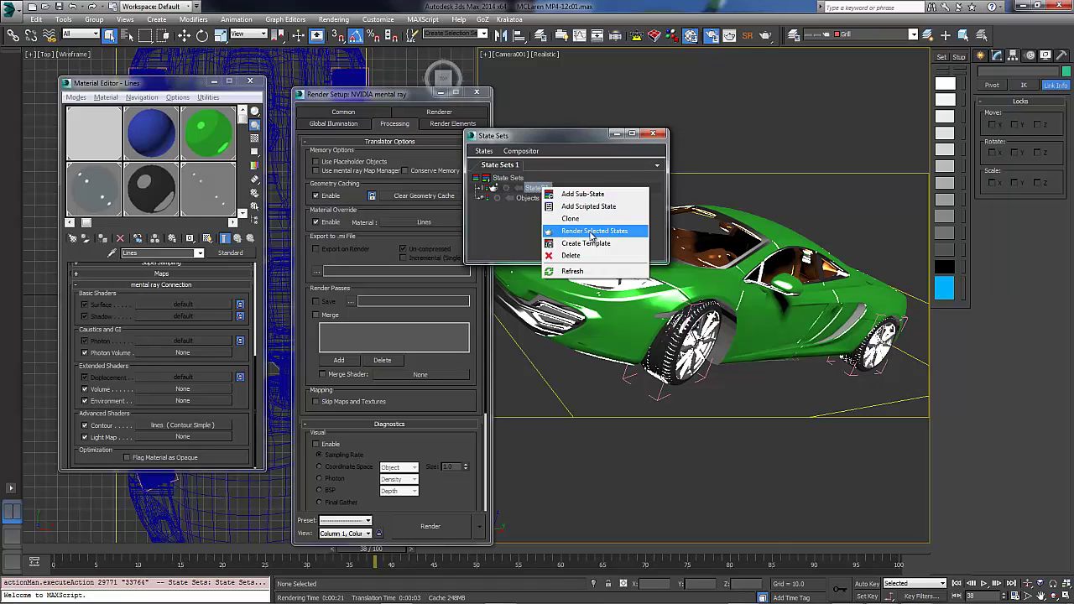
right_click(533, 193)
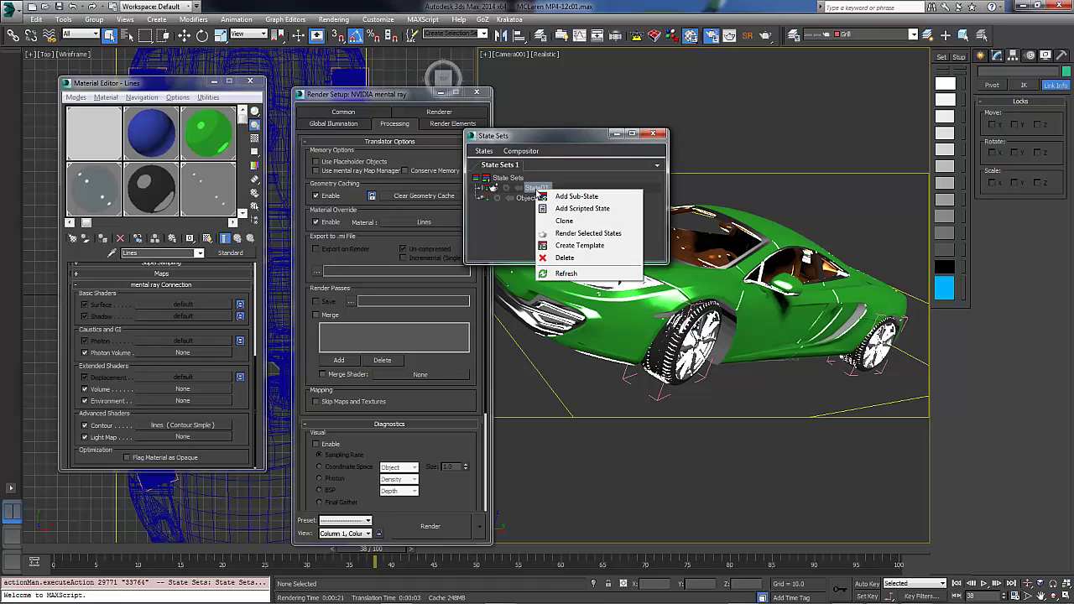
left_click(534, 188)
left_click(535, 188)
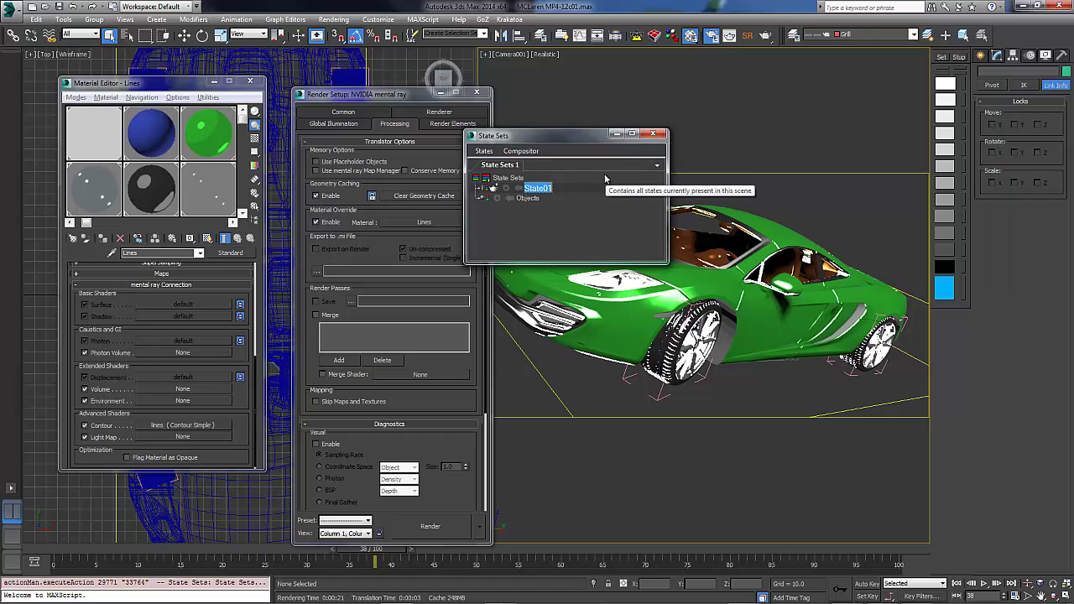
type("cclorwi")
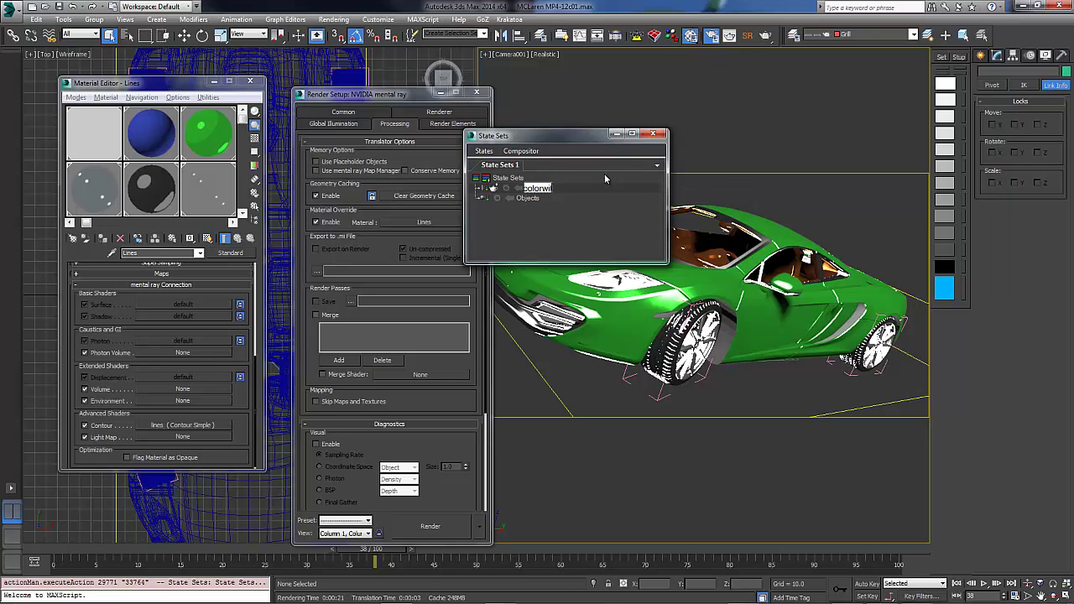
type("thLines")
key("Return")
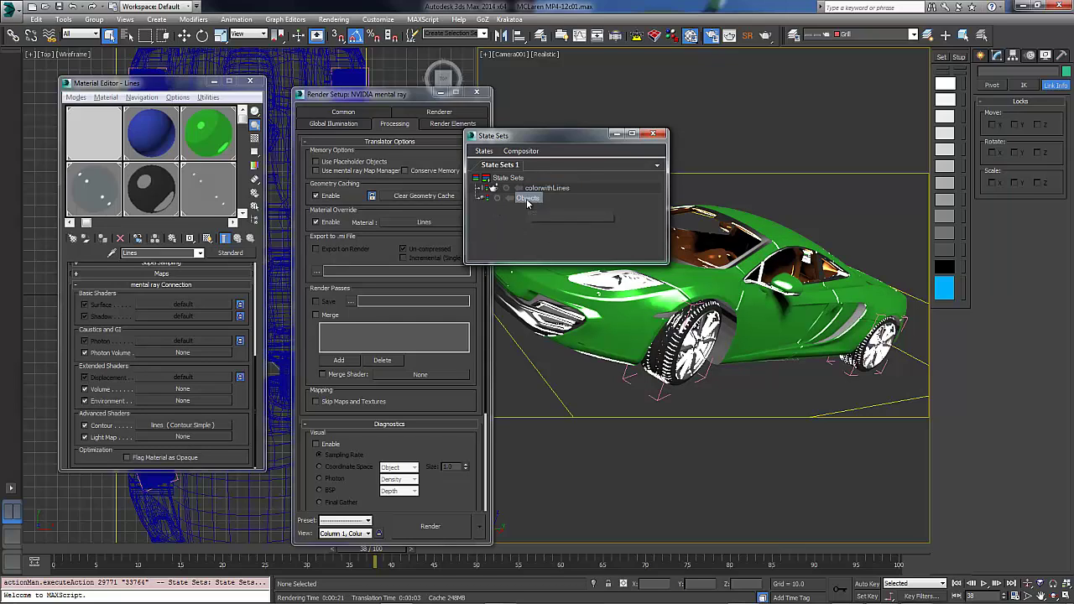
Add another state under the State Sets root and rename it JustColor.
left_click(550, 181)
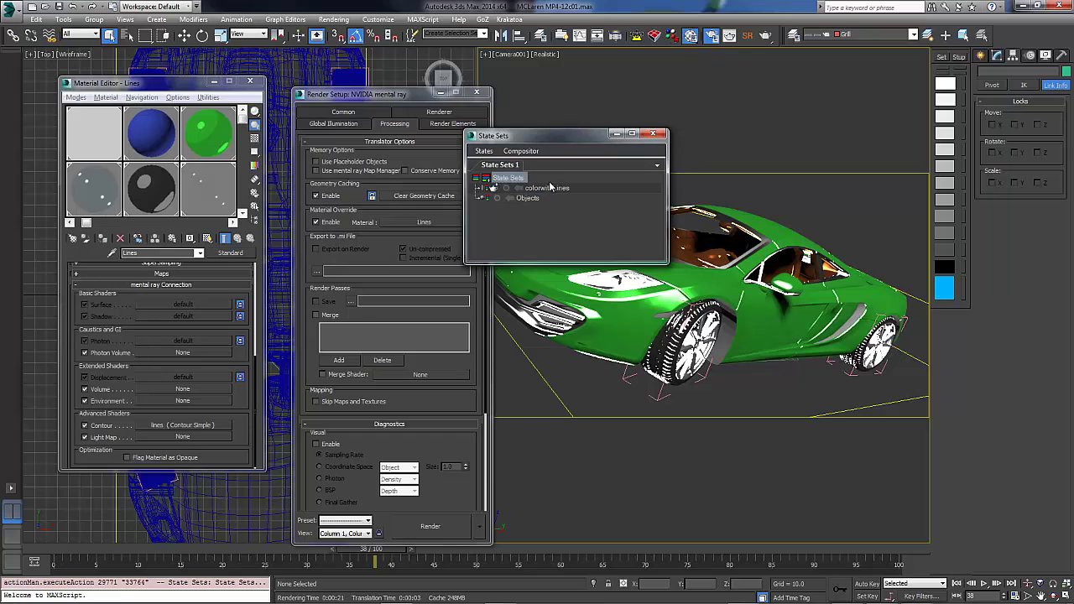
left_click(486, 178)
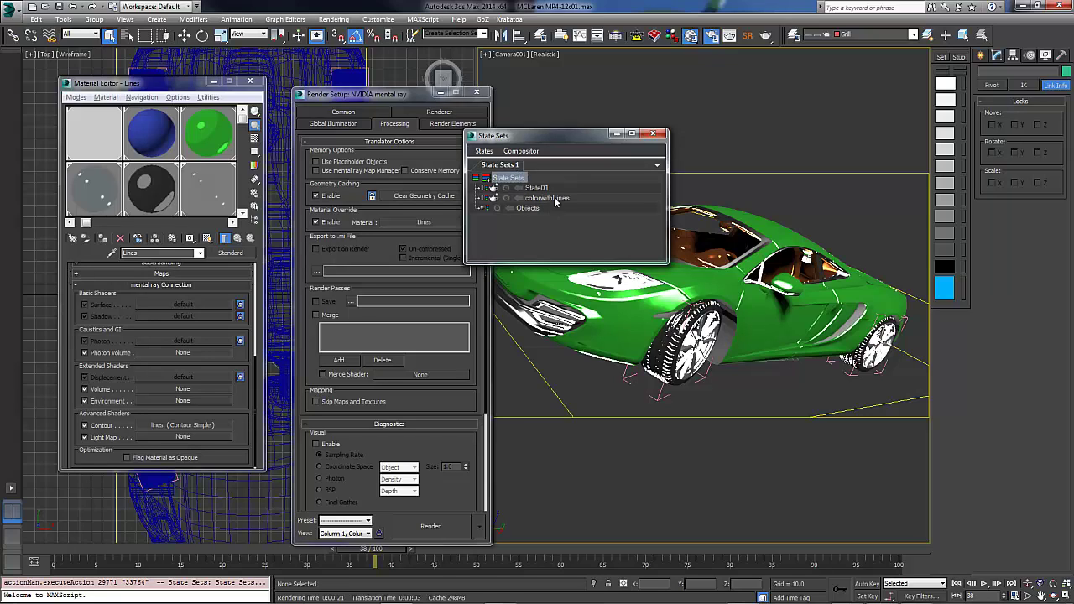
left_click(543, 191)
right_click(534, 194)
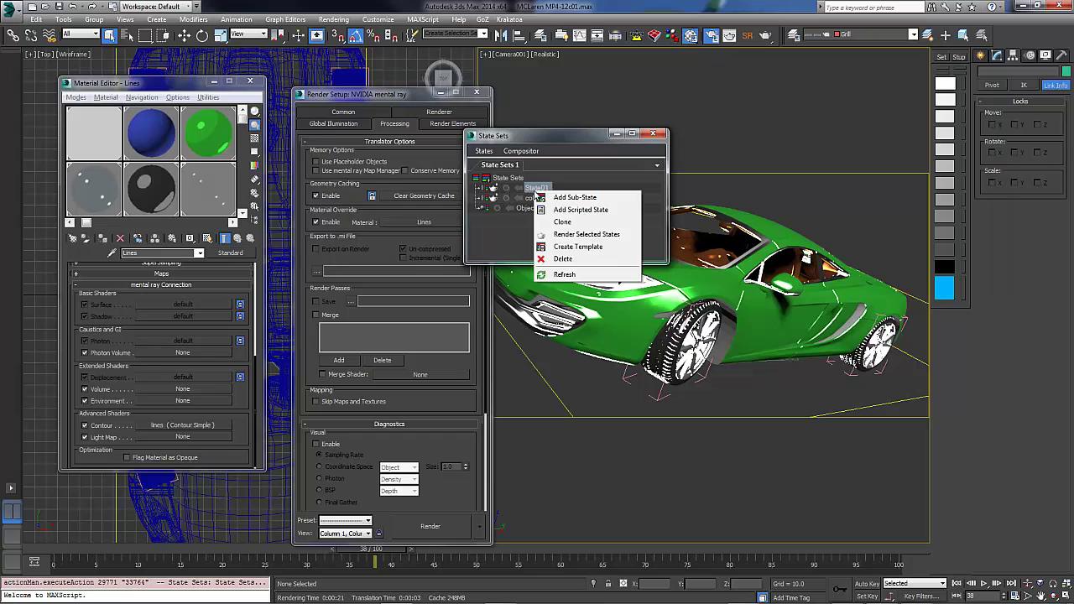
left_click(539, 191)
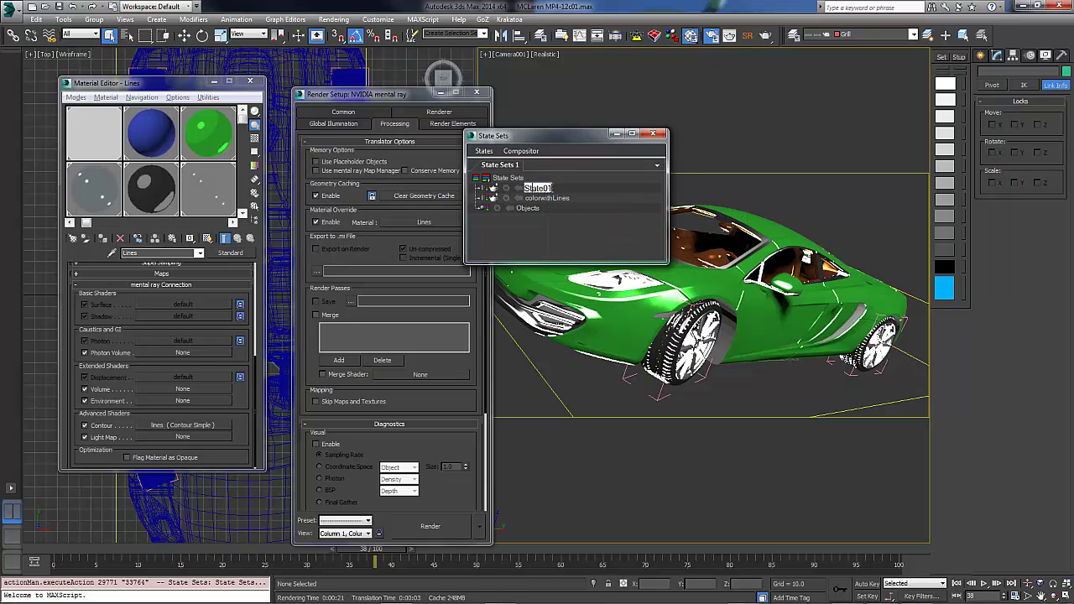
double_click(541, 190)
type("us")
type("tColor")
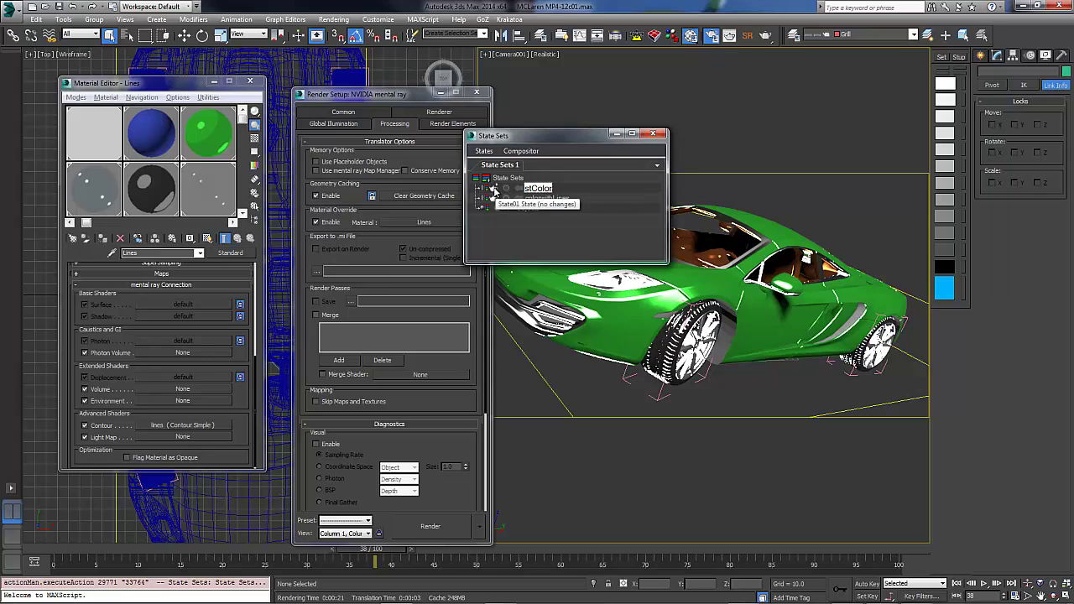
key("Return")
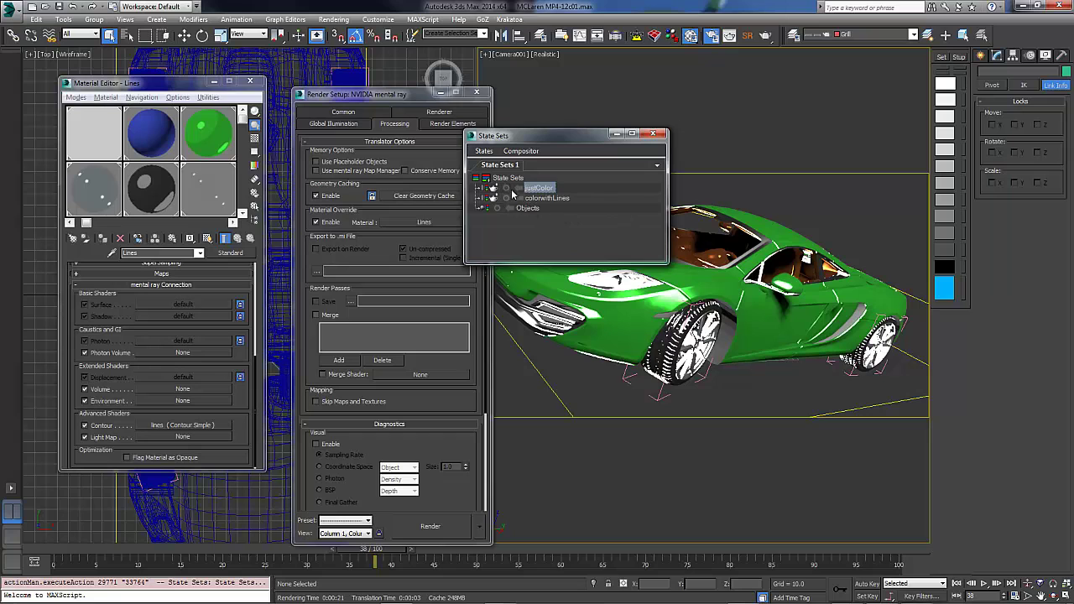
With JustColor recording, turn off Material Override and the renderer's Contours Enable.
left_click(507, 188)
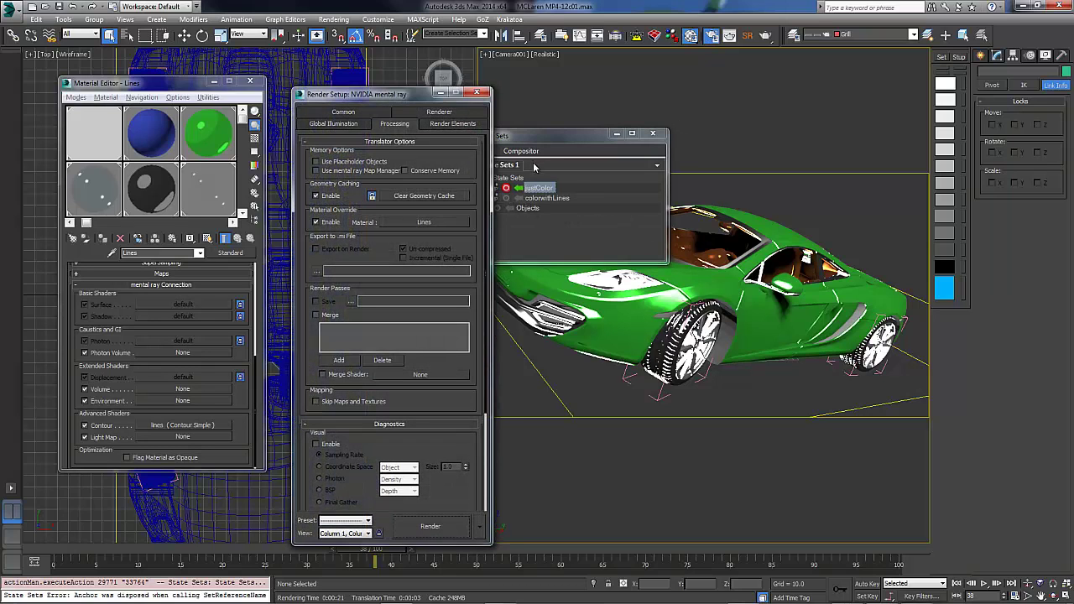
left_click_drag(542, 136, 609, 94)
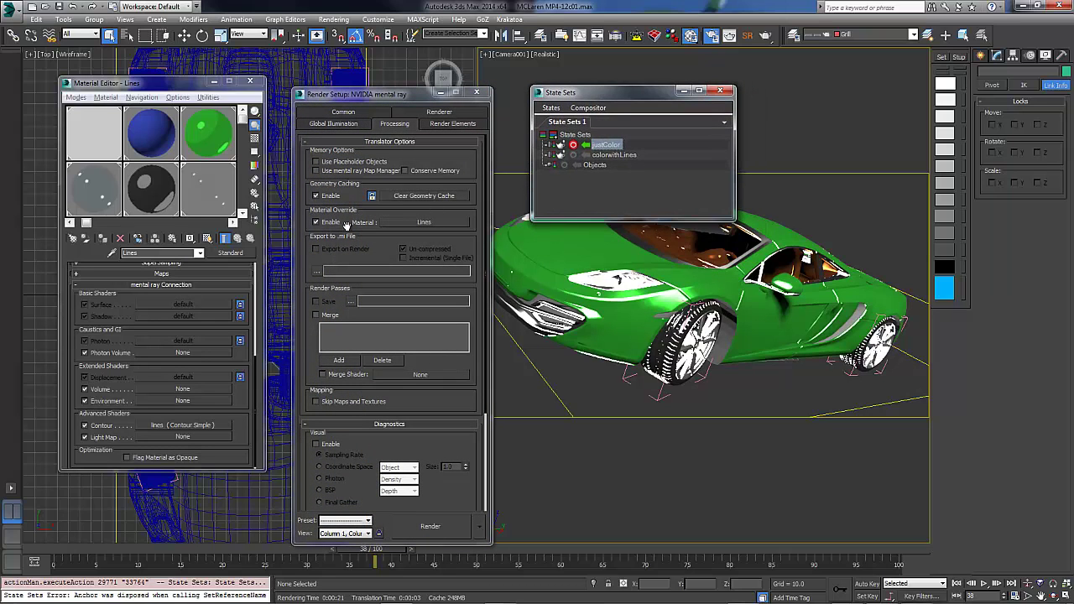
left_click(317, 222)
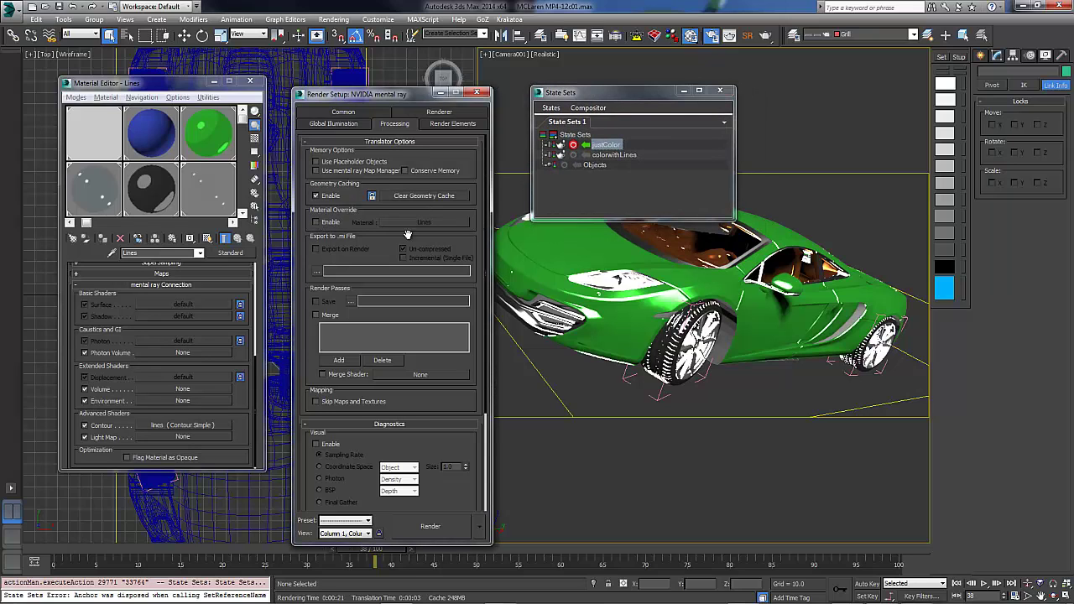
left_click_drag(376, 99, 349, 51)
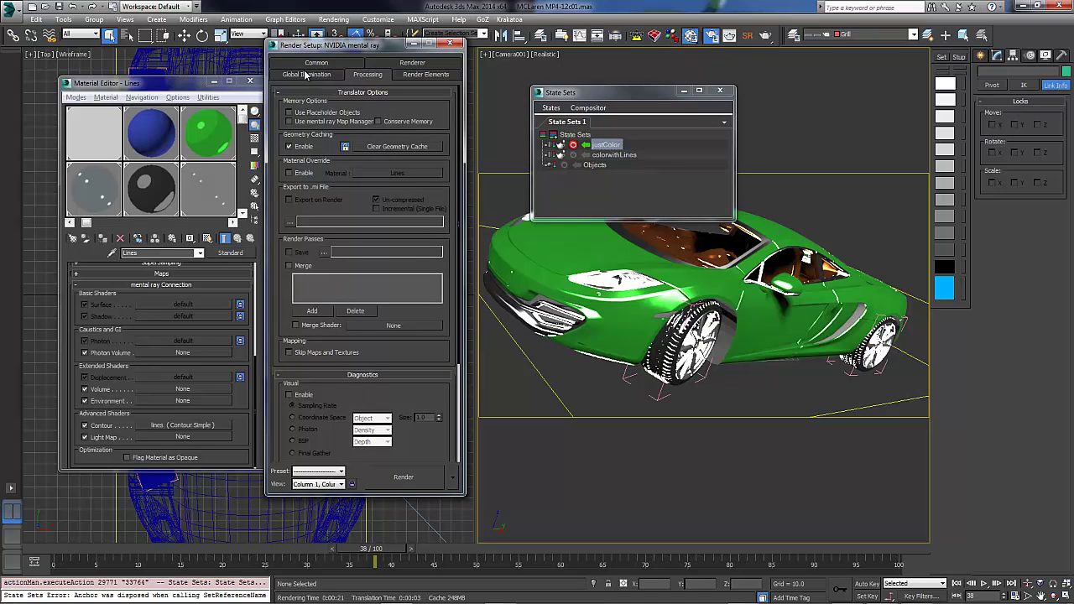
left_click(414, 64)
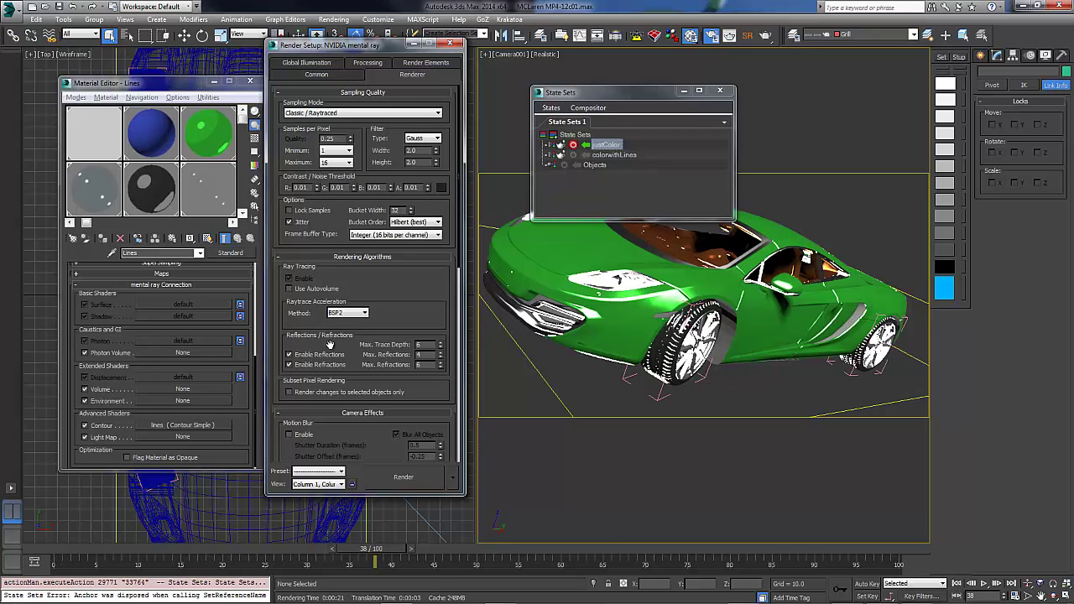
left_click_drag(331, 345, 329, 127)
left_click(289, 292)
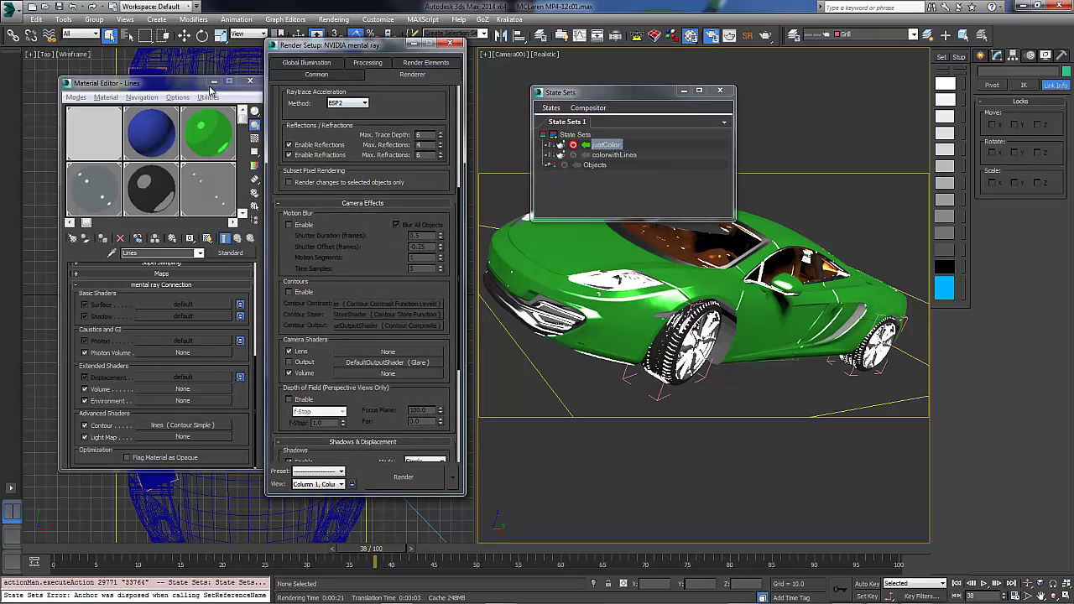
Uncheck the CarPaint material's Contour shader and close the Material Editor.
left_click_drag(193, 85, 369, 71)
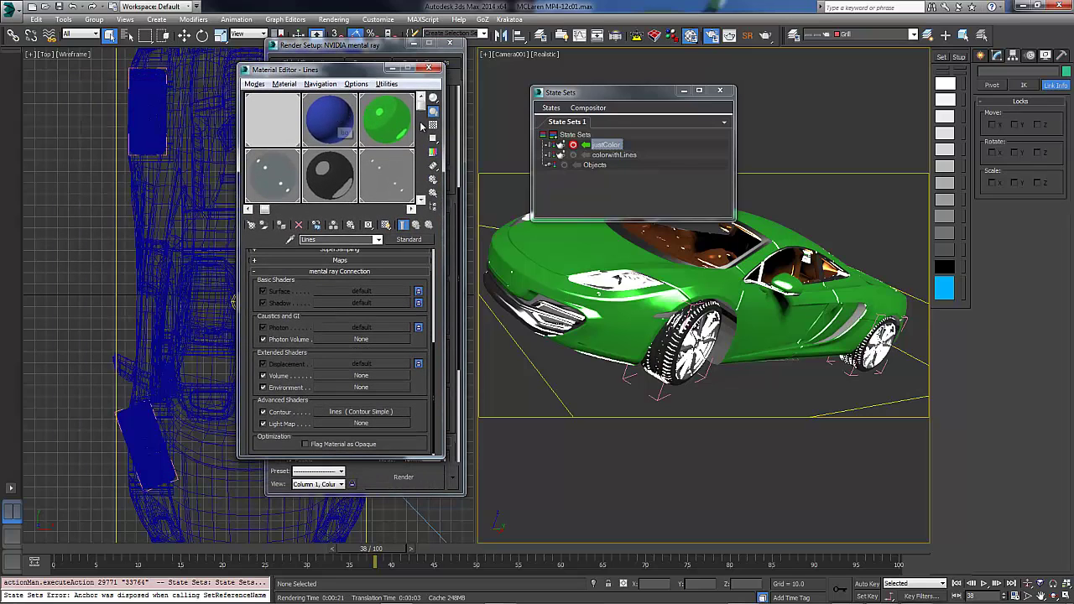
left_click(387, 127)
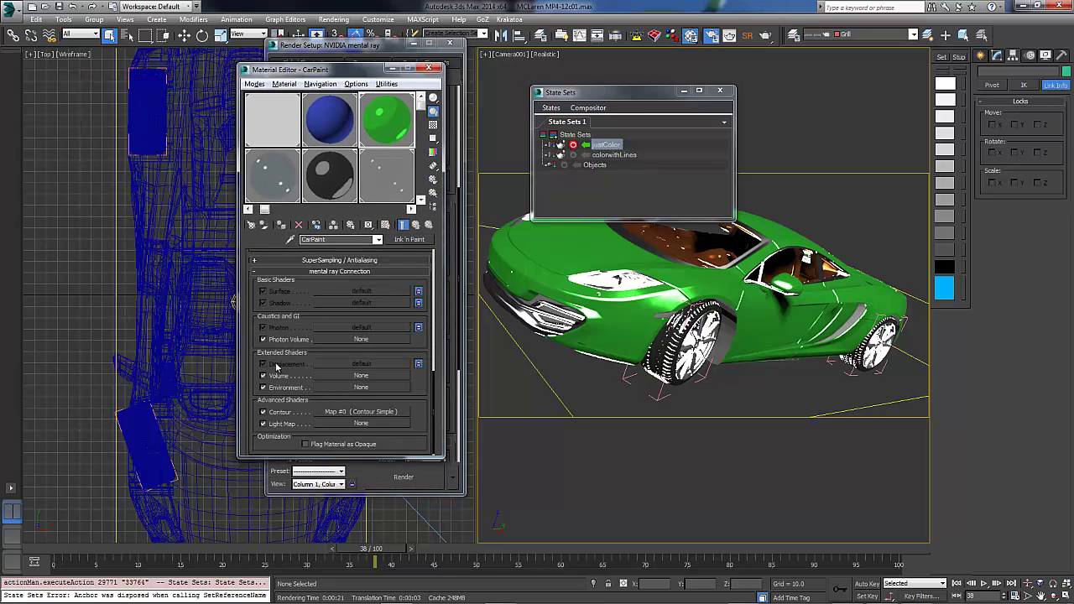
left_click(264, 413)
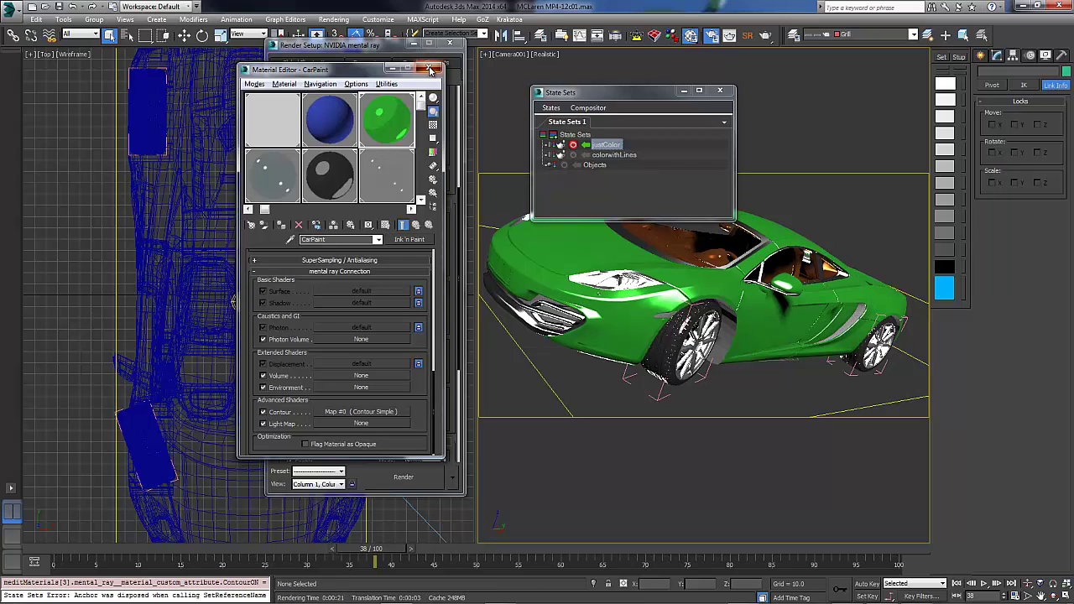
left_click(430, 69)
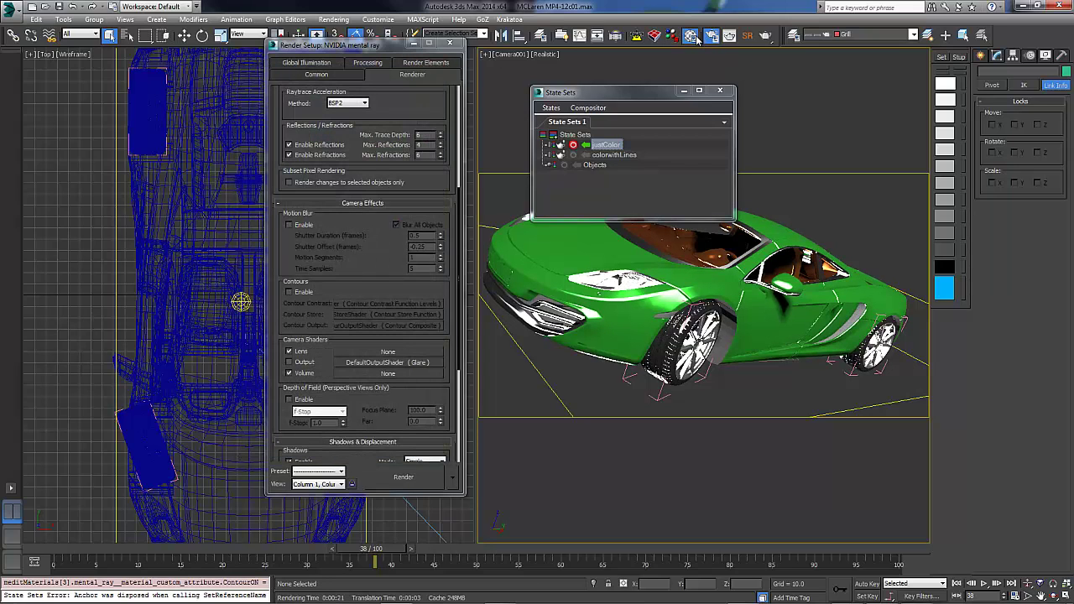
left_click_drag(697, 39, 693, 72)
left_click_drag(546, 144, 515, 4)
middle_click_drag(222, 173, 378, 238)
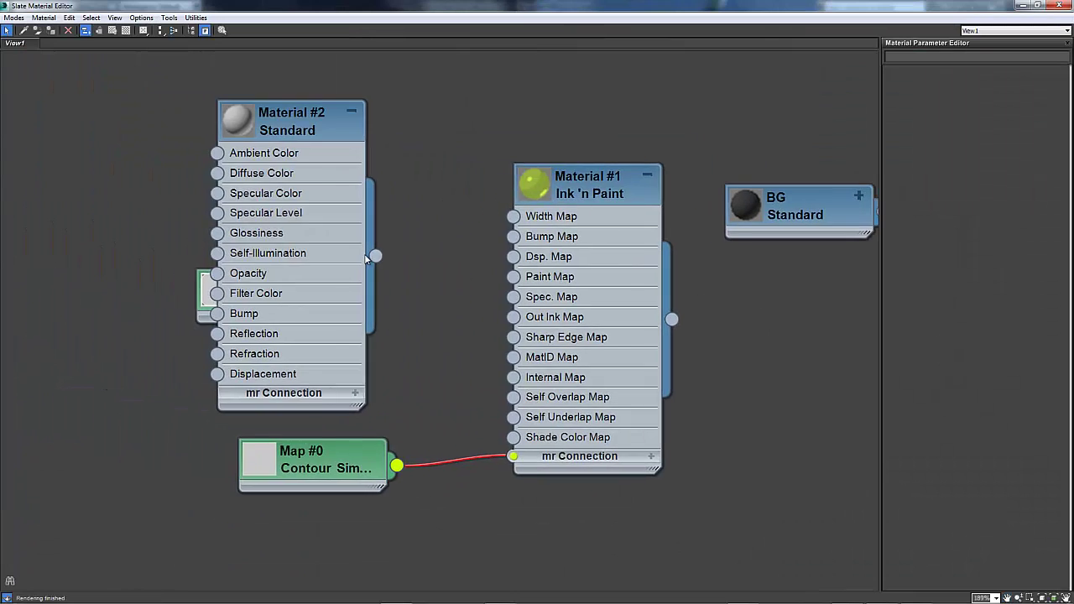
scroll(378, 238, "down", 2)
left_click_drag(327, 171, 450, 136)
scroll(438, 239, "down", 1)
middle_click_drag(438, 239, 361, 183)
left_click_drag(237, 222, 162, 222)
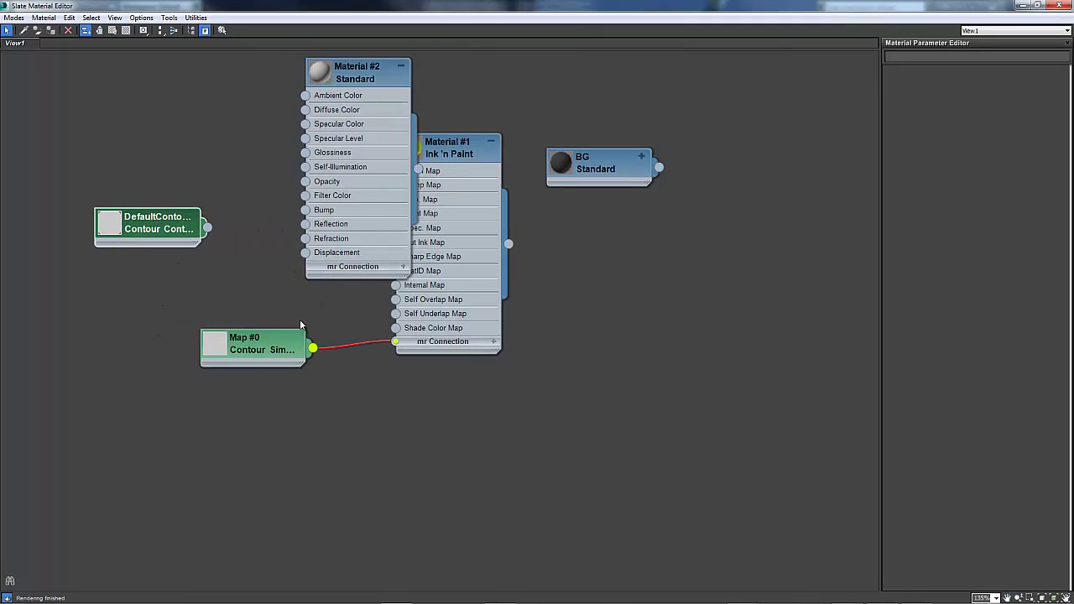
left_click_drag(262, 344, 186, 344)
left_click_drag(931, 6, 611, 126)
left_click(687, 117)
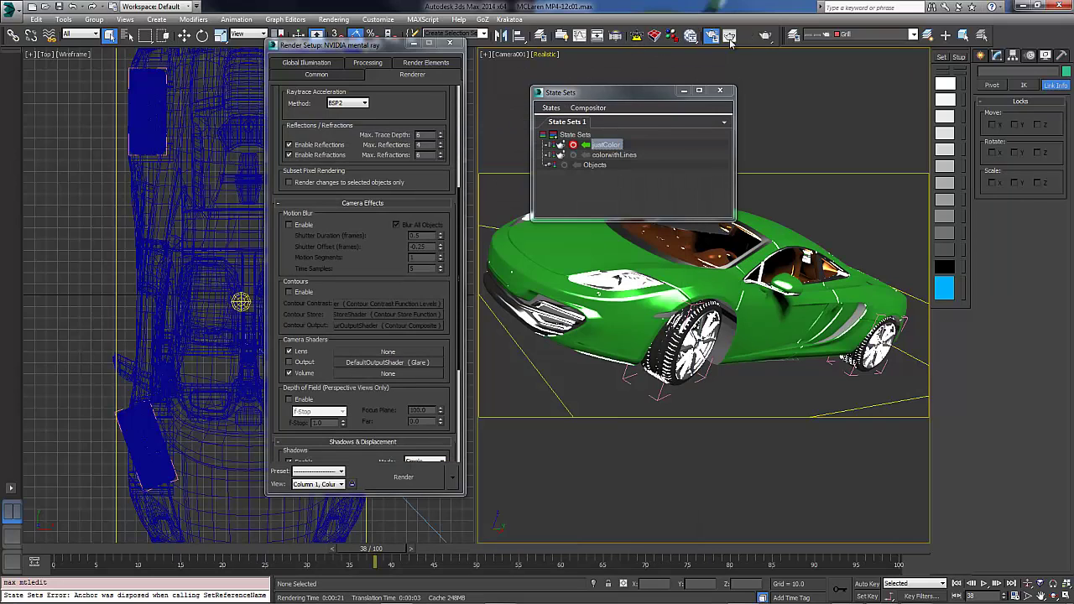
Turn off CarPaint's contour and ink, and the Windshield's contour shader.
left_click_drag(690, 35, 692, 54)
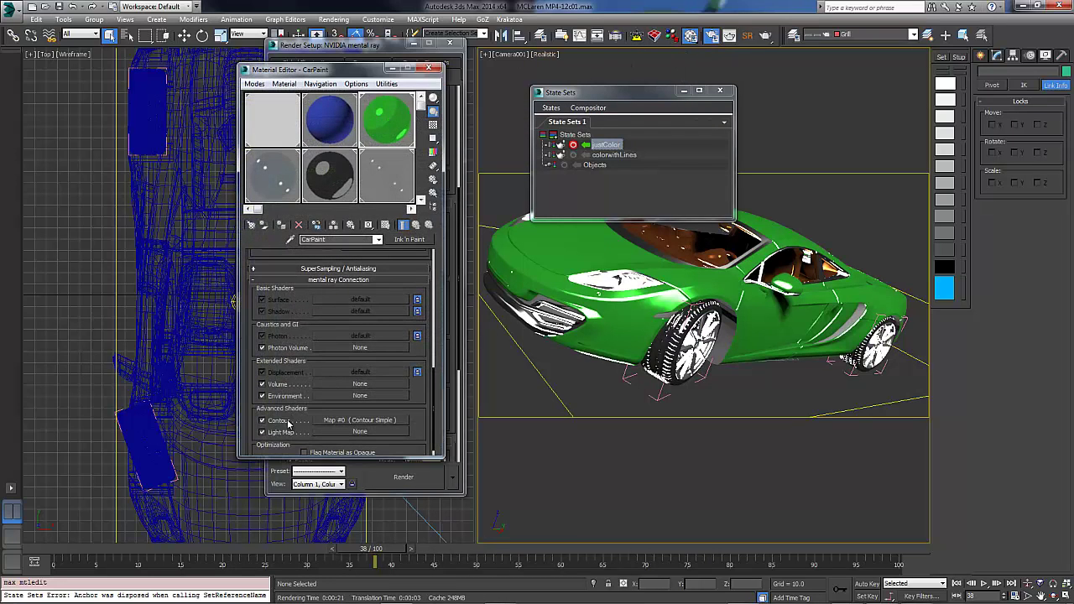
left_click(262, 421)
scroll(357, 385, "down", 6)
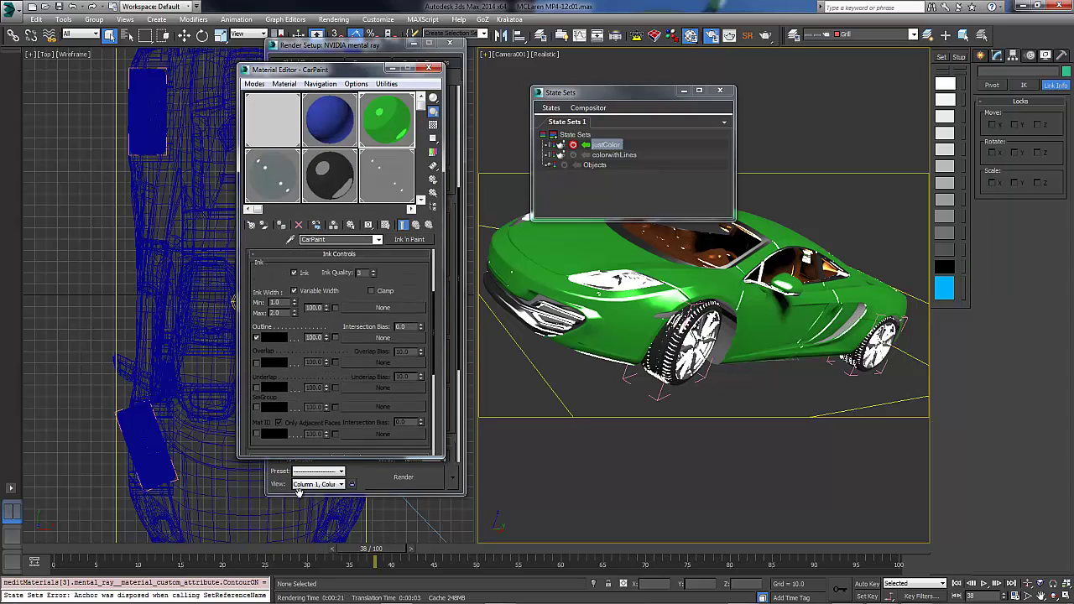
left_click(294, 281)
left_click(273, 262)
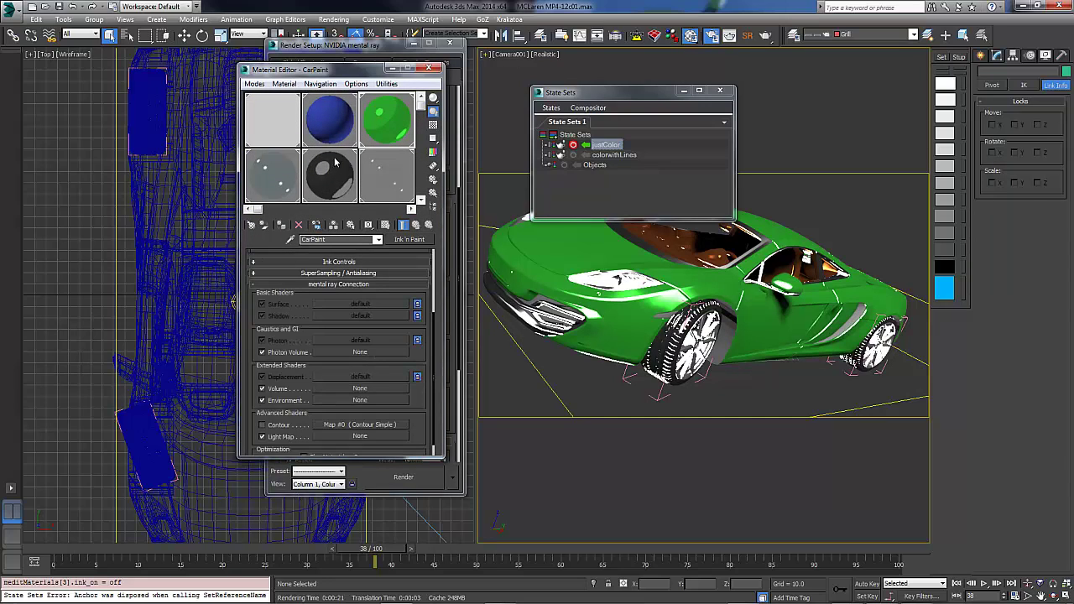
left_click(281, 174)
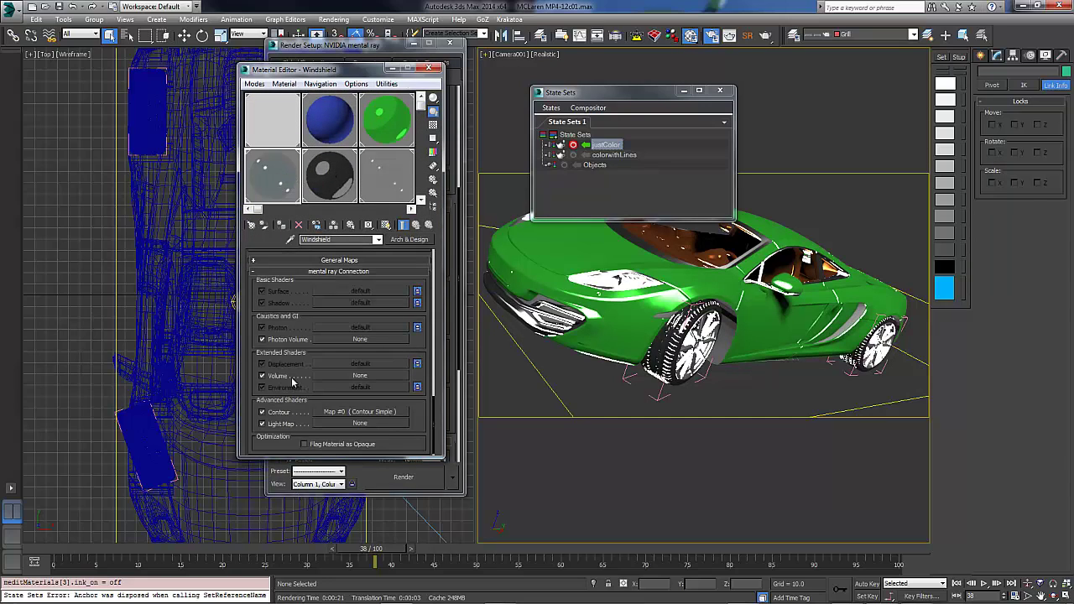
left_click(262, 412)
Turn off BlackPlastic's ink and contour, and the HeadLights contour shader.
left_click(332, 178)
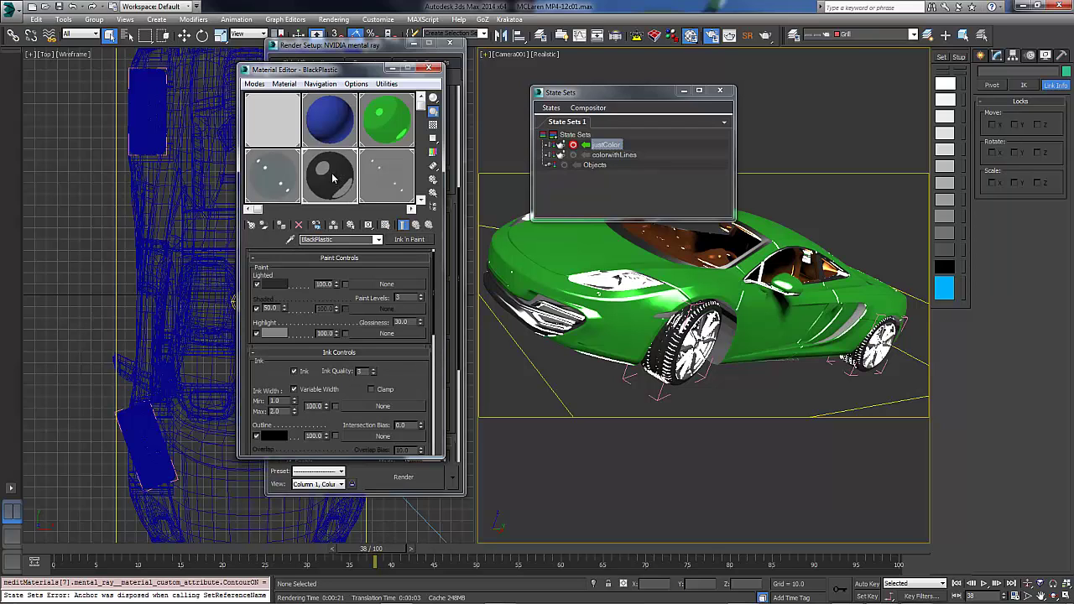
left_click(295, 372)
scroll(328, 387, "down", 10)
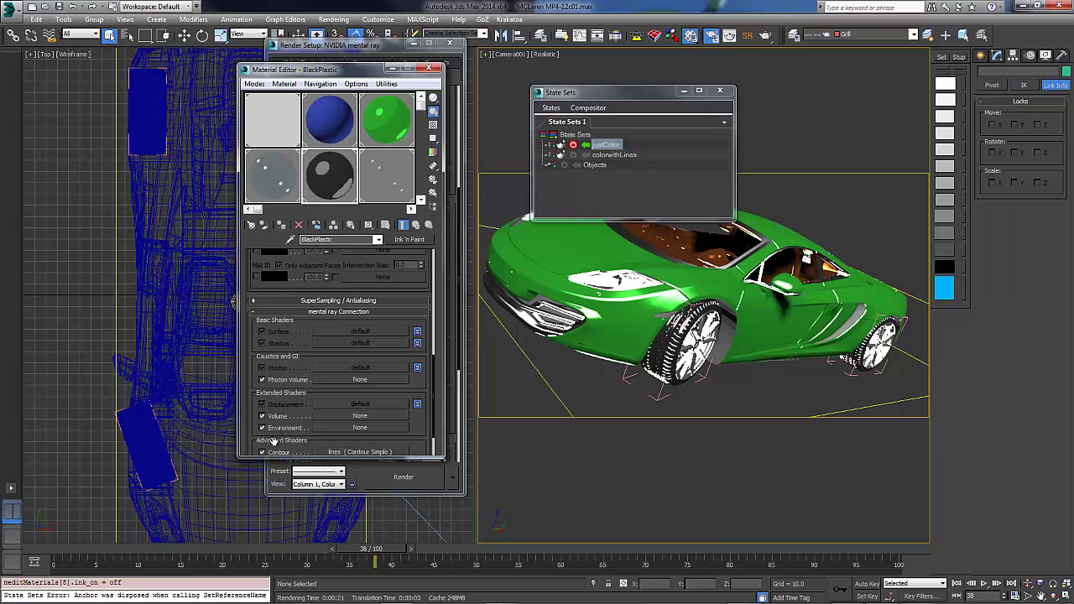
left_click(262, 451)
left_click(383, 165)
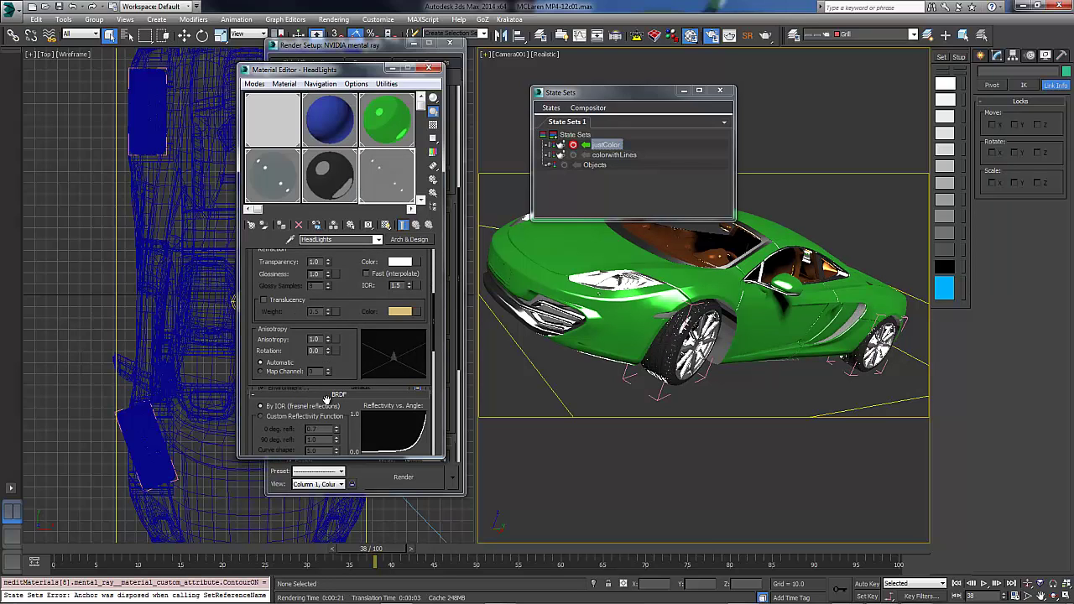
left_click(328, 395)
left_click_drag(334, 382, 336, 268)
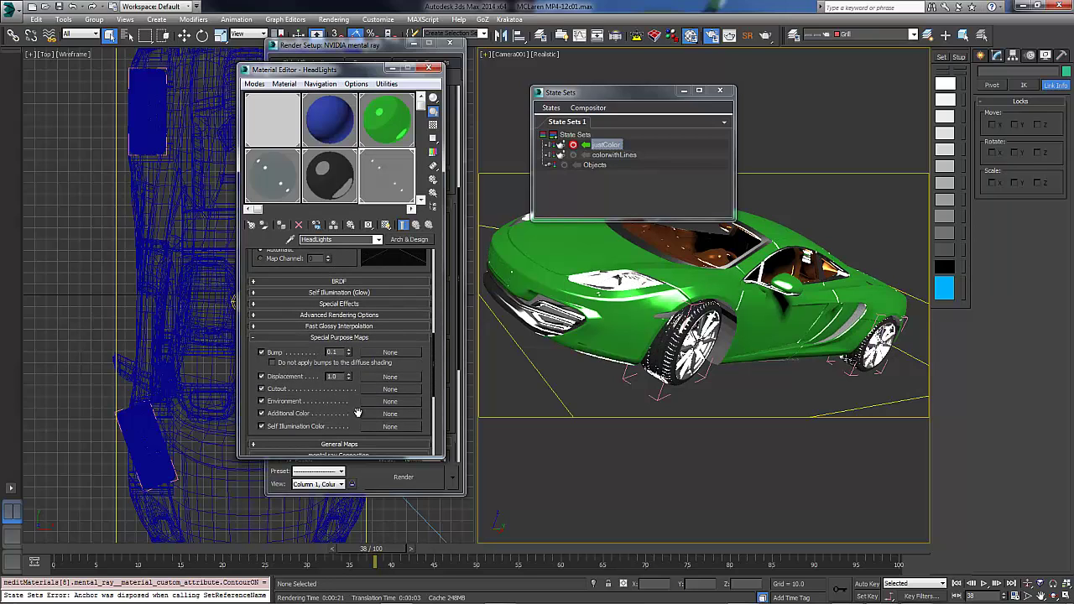
scroll(341, 386, "down", 4)
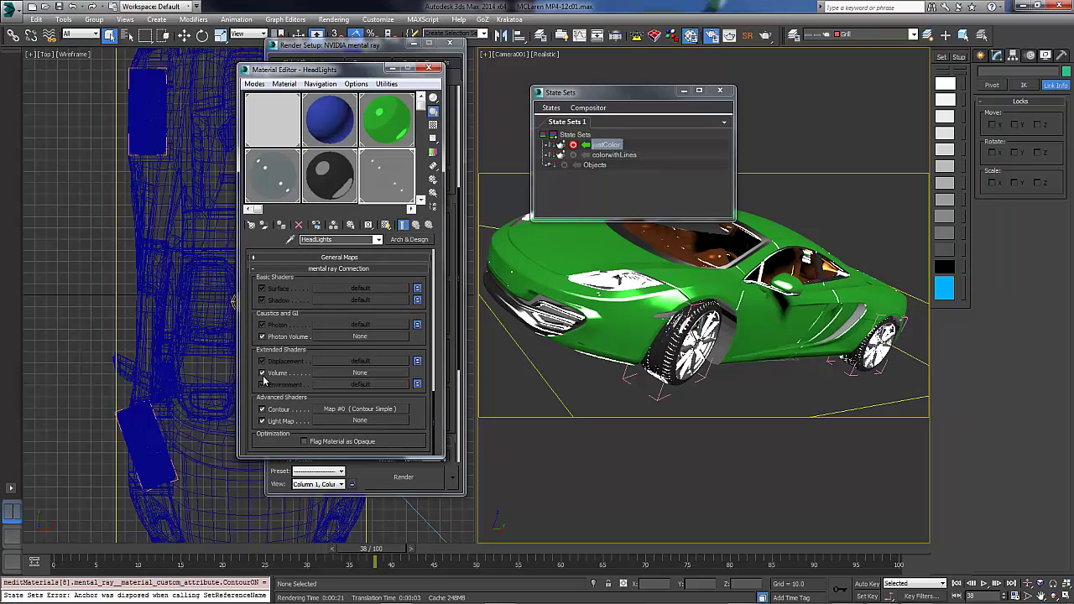
left_click(269, 409)
Recheck CarPaint's ink settings, turn off ink on Crome, and close the Material Editor.
left_click(383, 126)
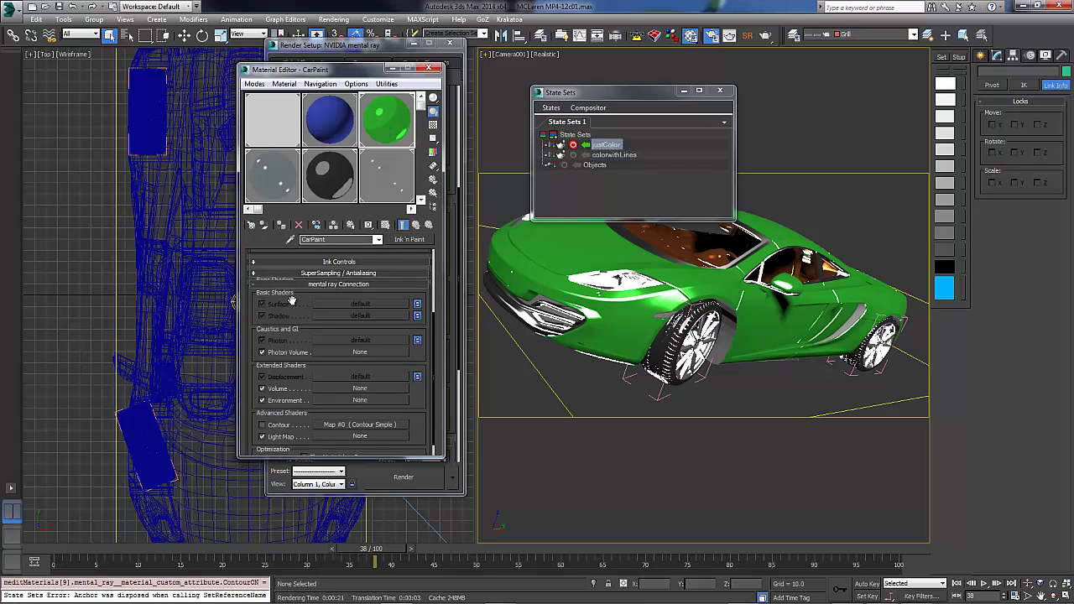
scroll(291, 299, "up", 3)
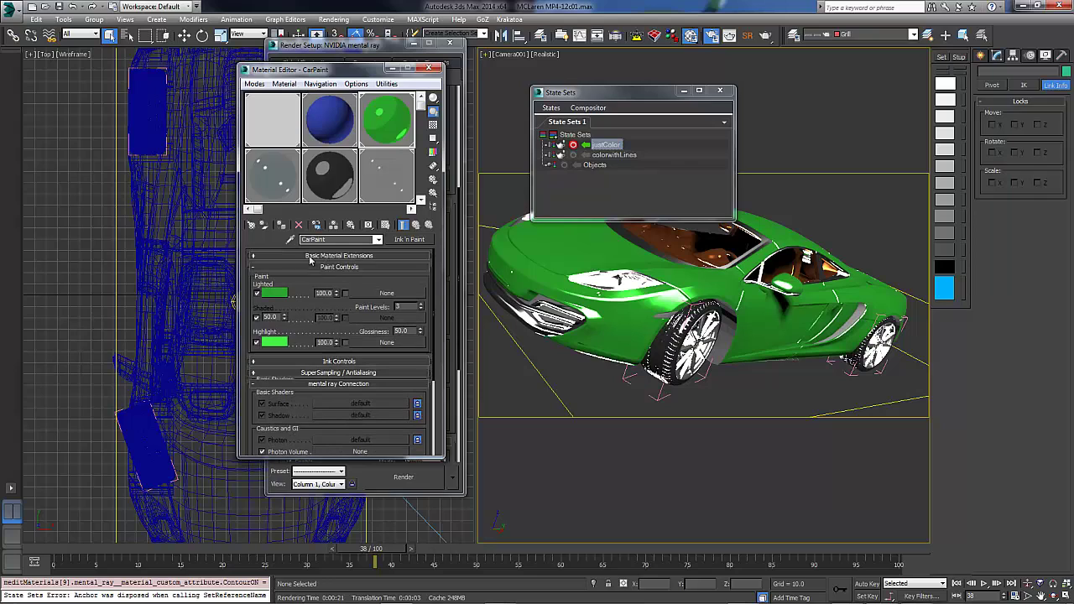
left_click(290, 361)
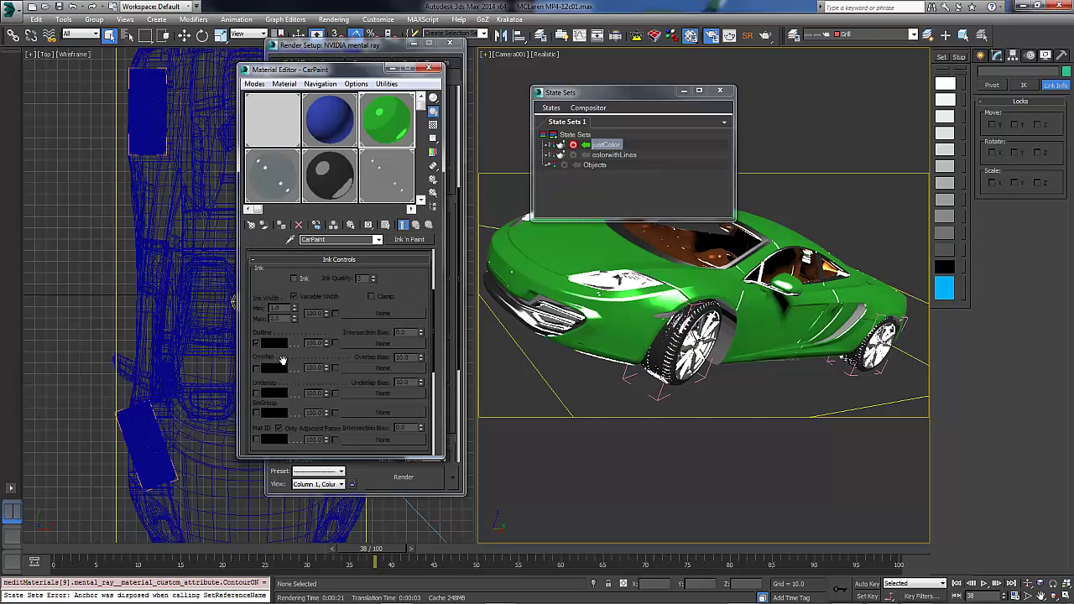
left_click(410, 210)
left_click(385, 118)
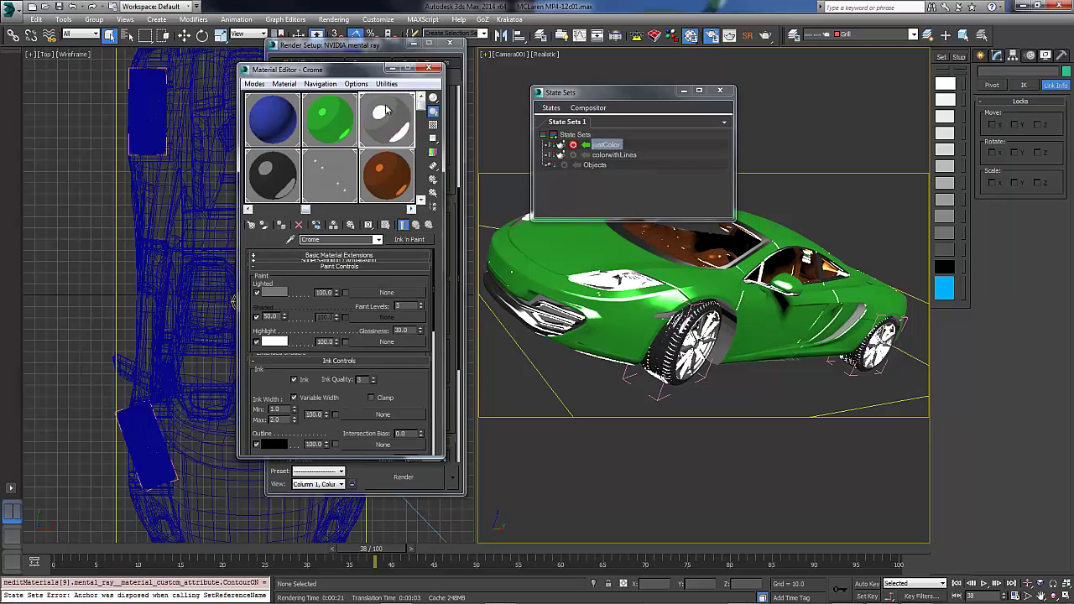
left_click(294, 380)
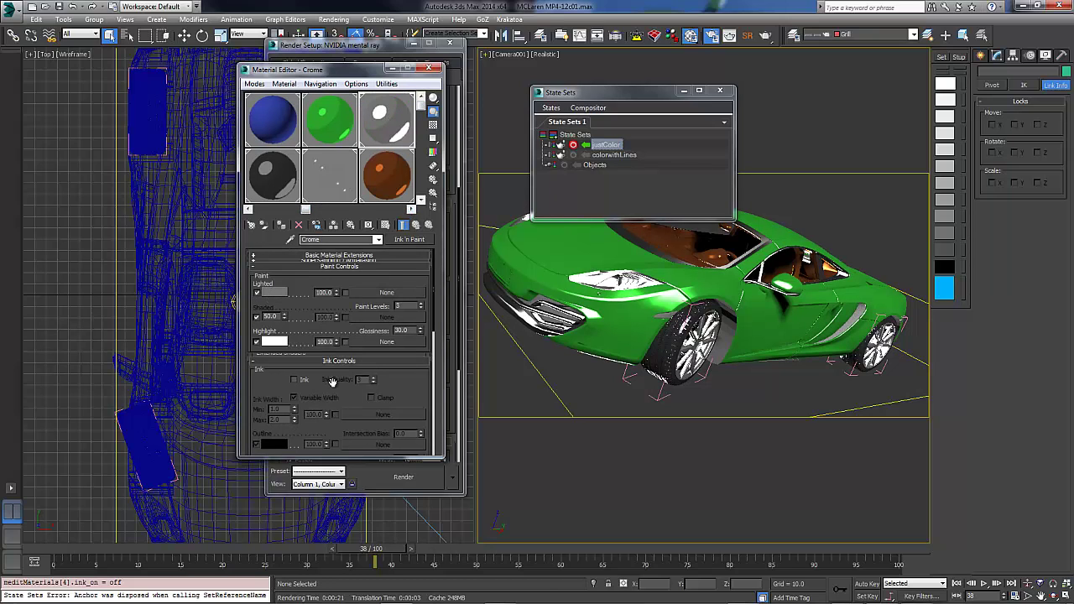
scroll(306, 381, "down", 10)
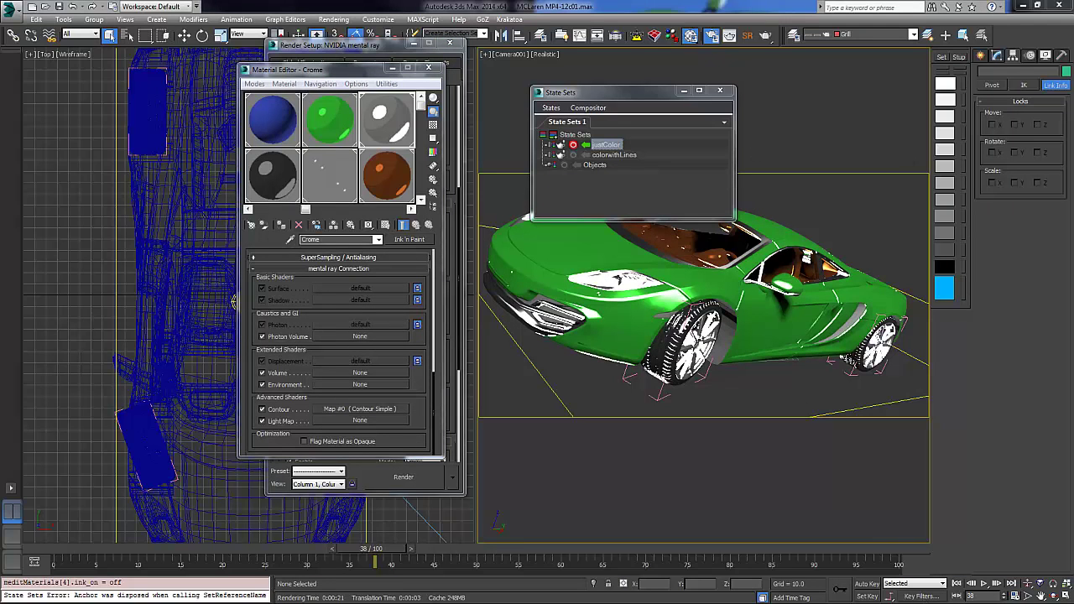
left_click(385, 118)
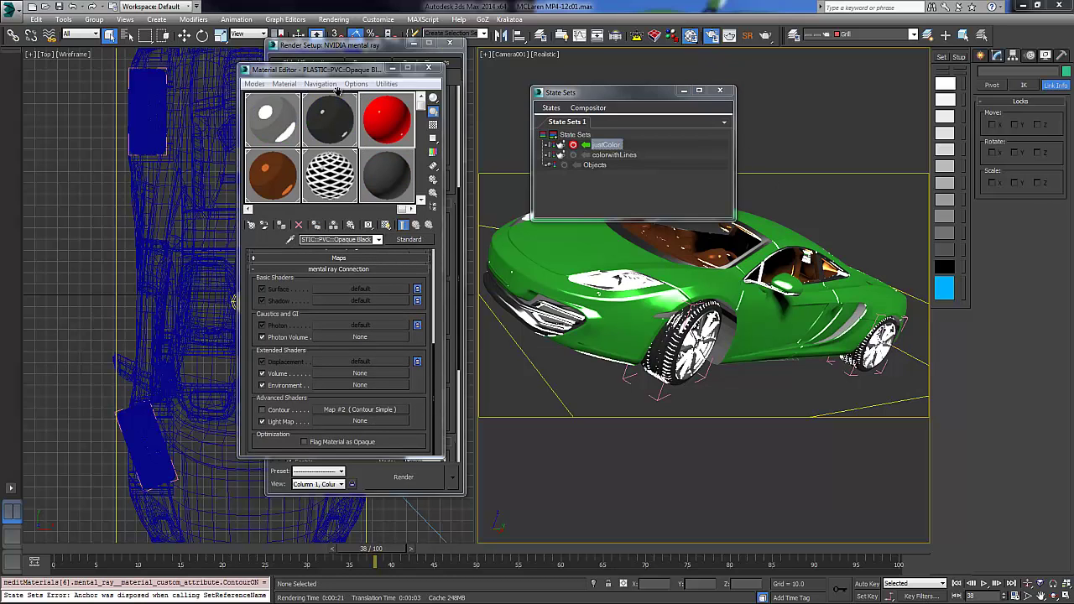
left_click_drag(375, 74, 142, 72)
left_click(195, 68)
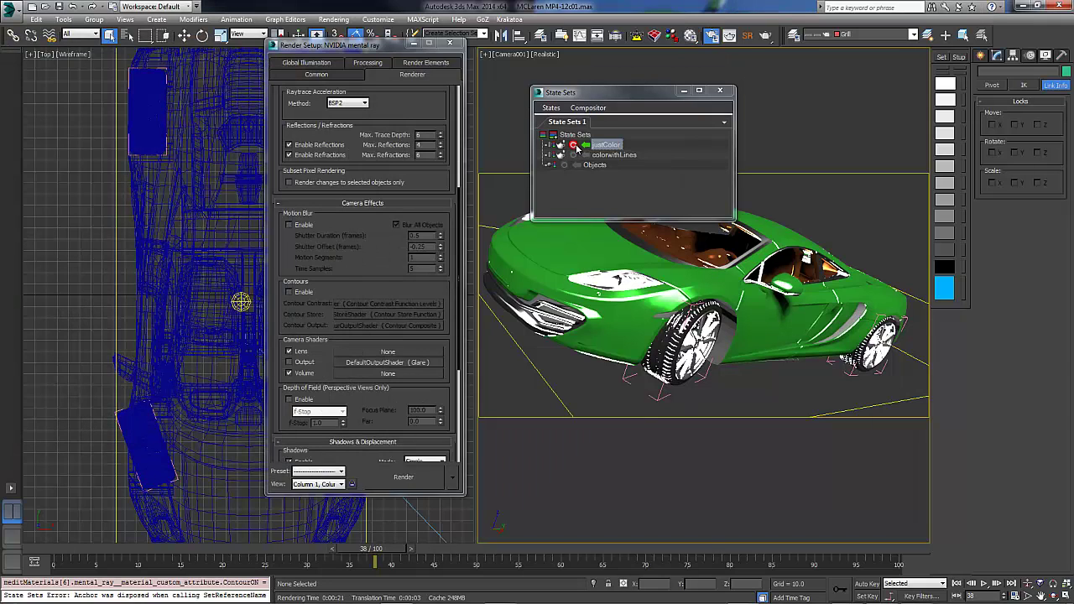
Render the justColor state set from the State Sets window and view the green car render.
left_click(575, 148)
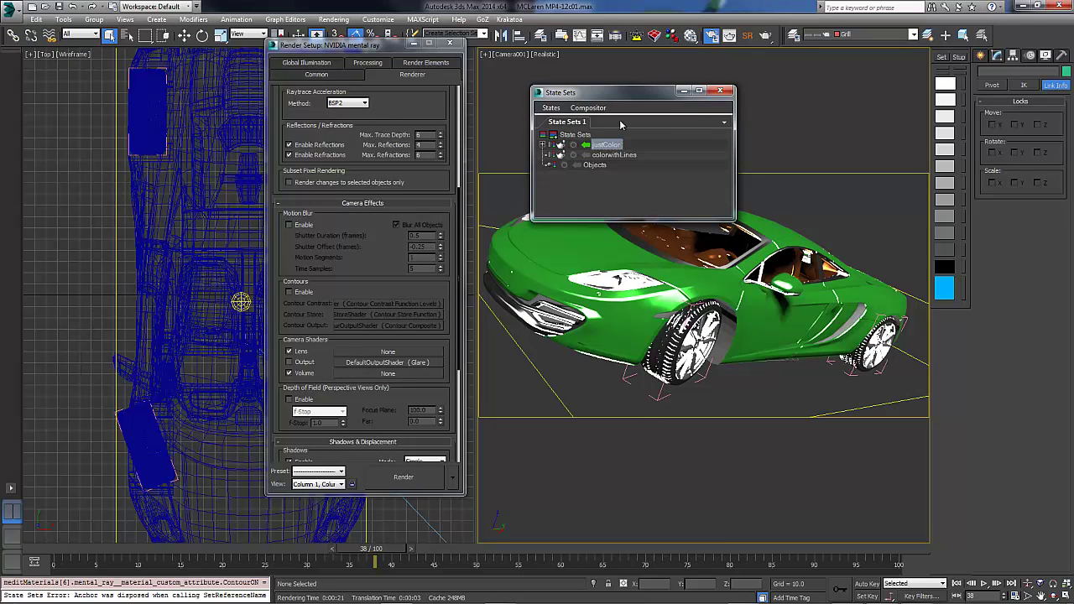
left_click_drag(627, 94, 327, 130)
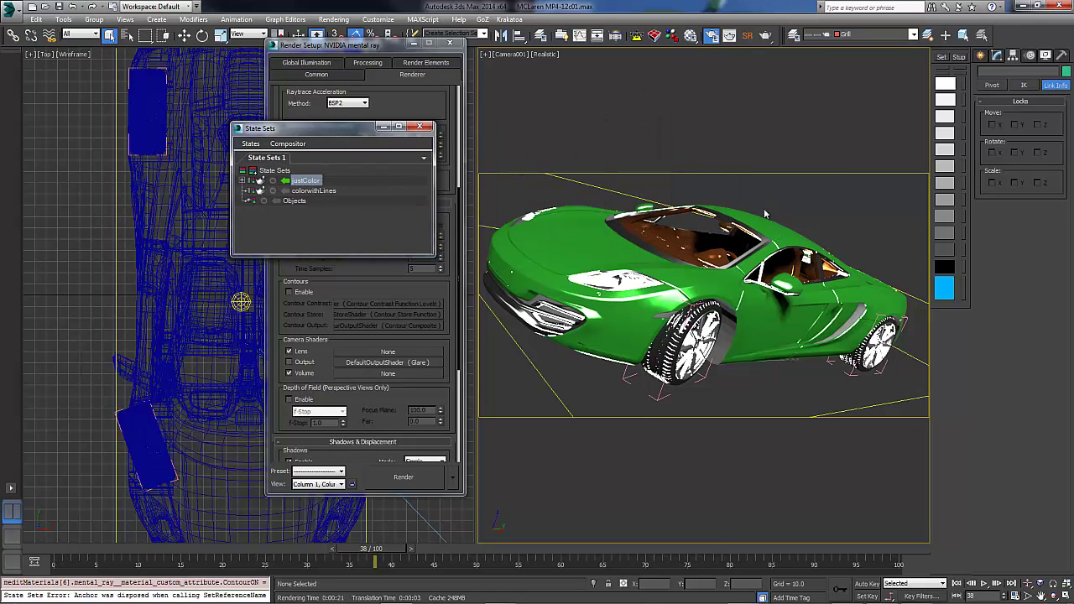
right_click(312, 181)
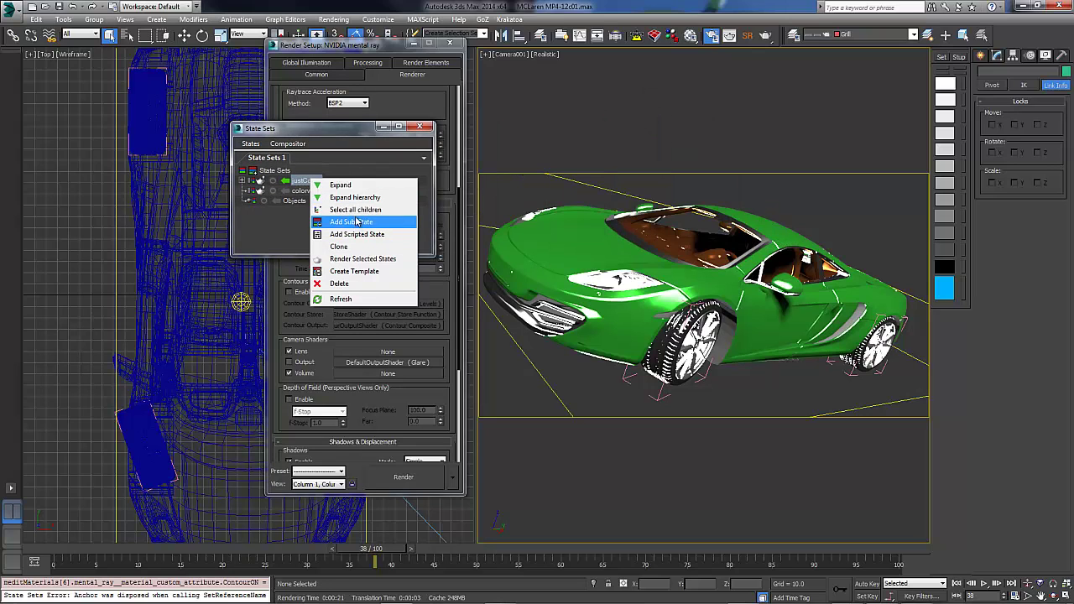
left_click(365, 260)
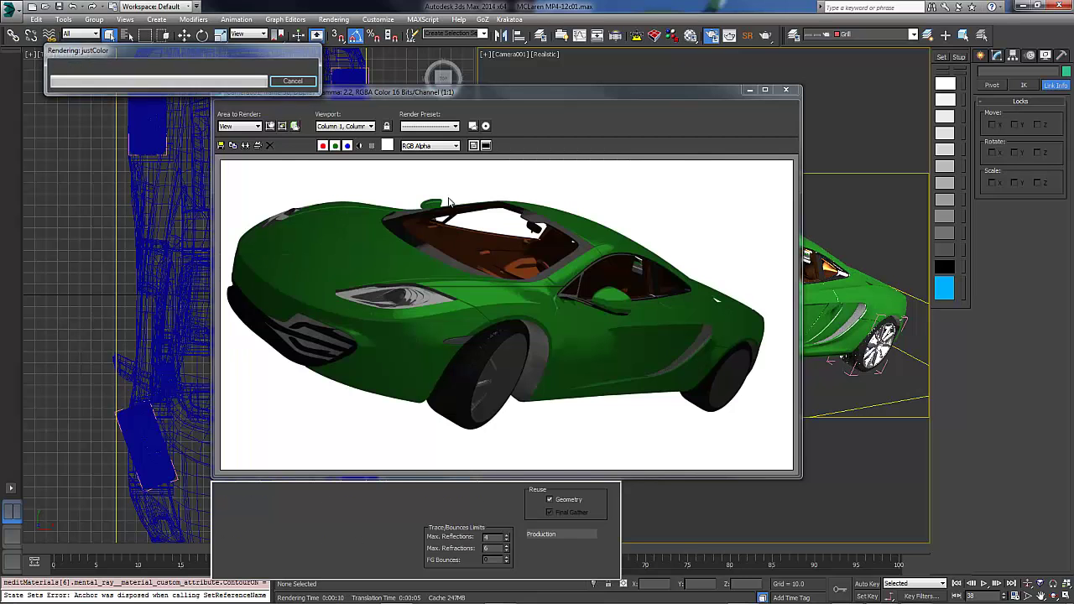
left_click(472, 126)
left_click(612, 93)
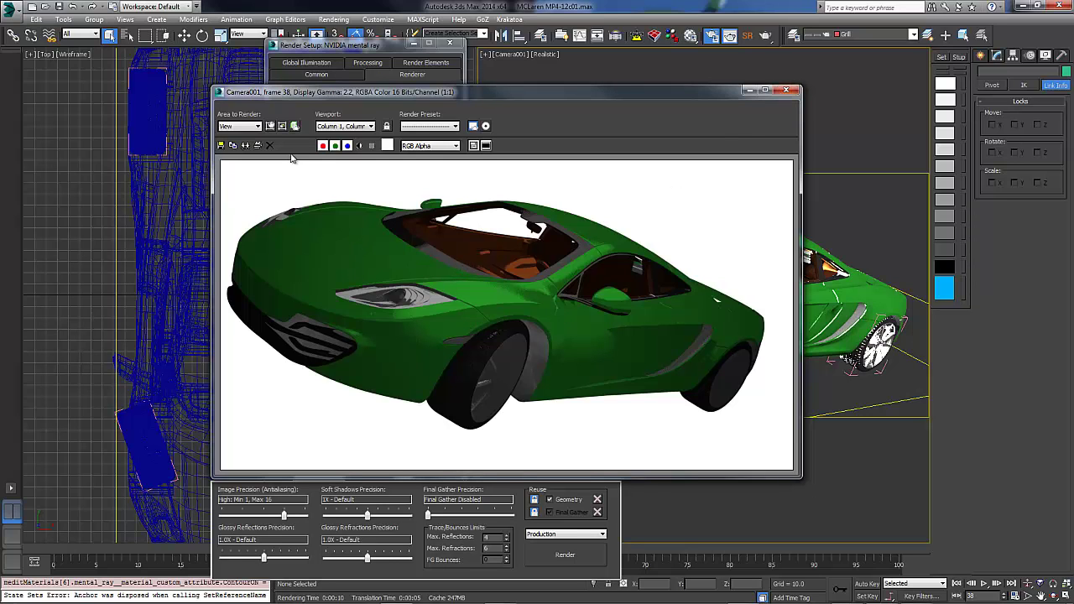
Save the green-car render as PNG file 'colorswith no bg' with default PNG settings, then close the frame.
left_click(220, 145)
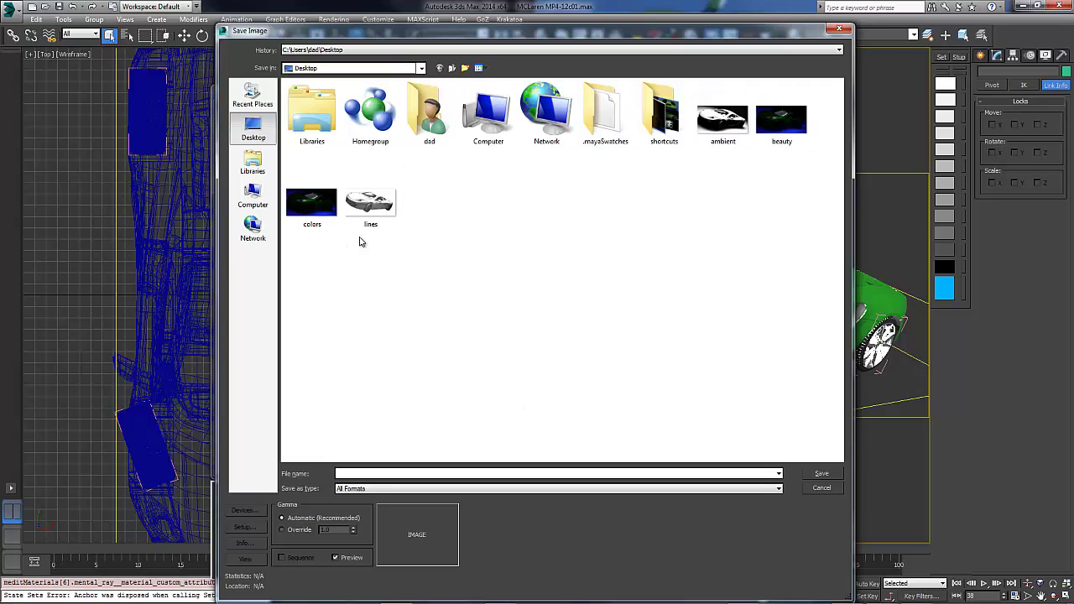
left_click(316, 204)
double_click(365, 473)
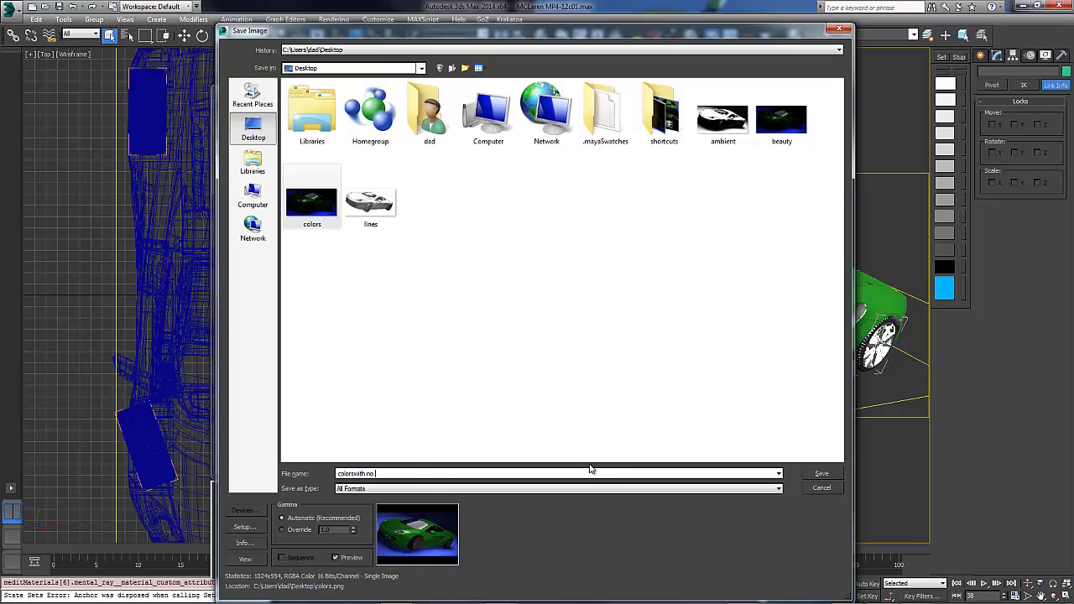
left_click(822, 475)
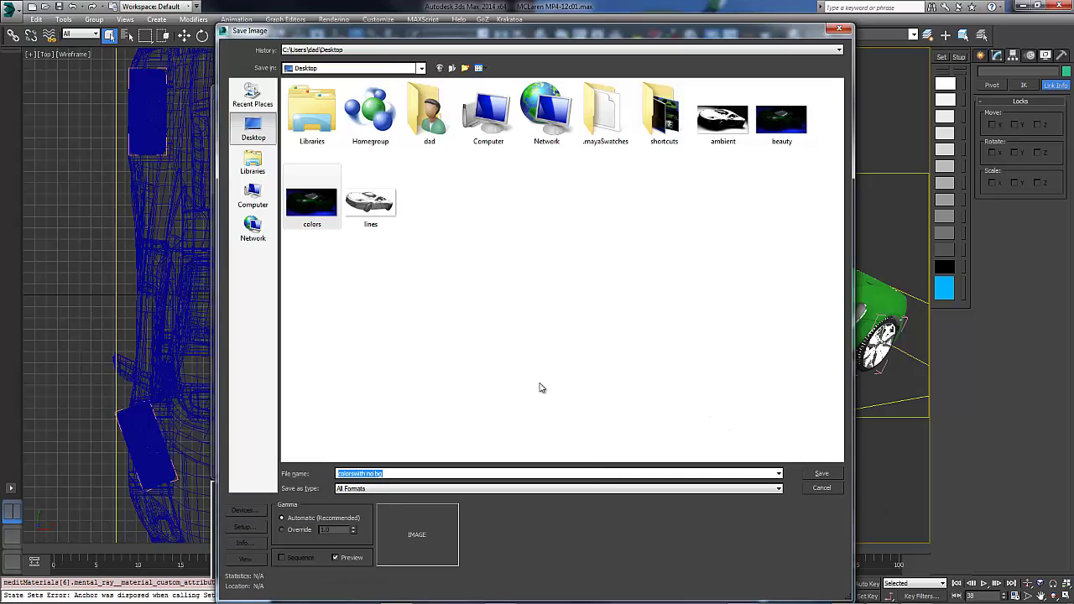
left_click(778, 488)
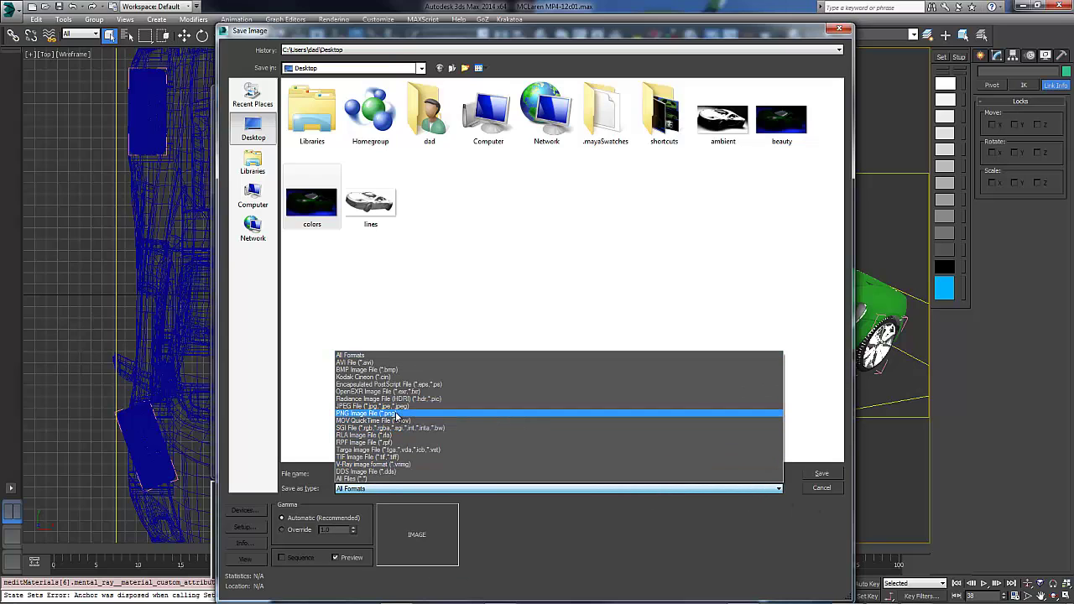
left_click(396, 413)
left_click(811, 475)
left_click(304, 147)
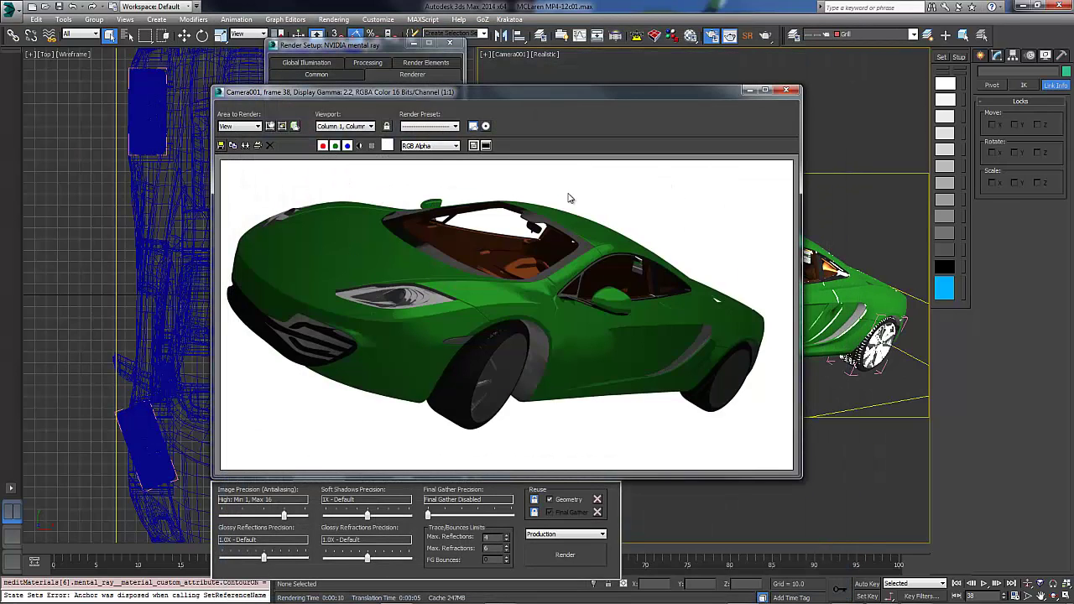
left_click(786, 90)
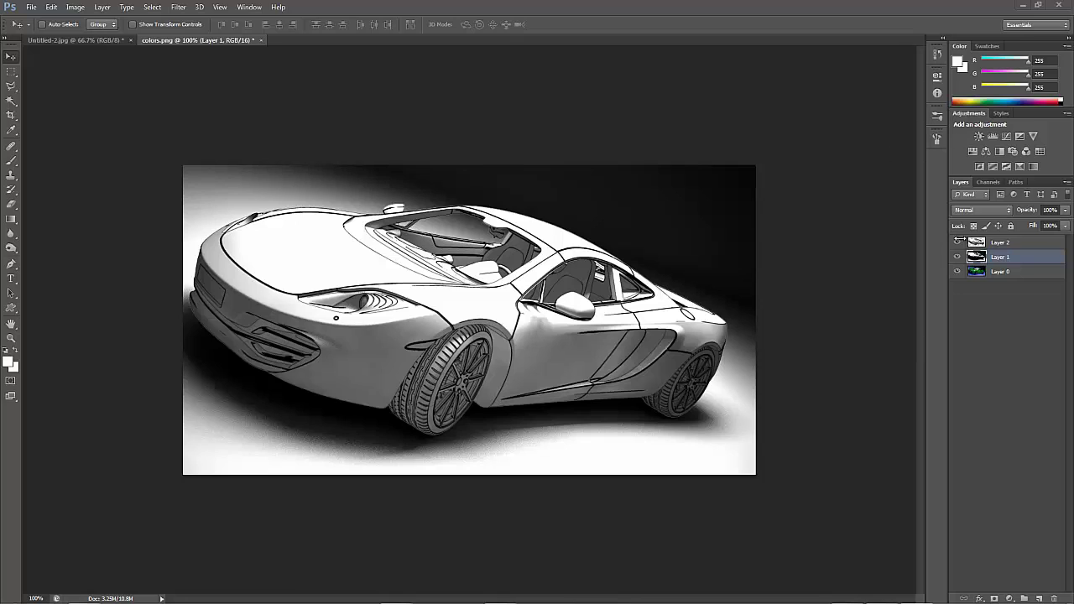
Compare the colour pass by toggling Layer 1, then hide the Layer 2 line pass.
left_click(998, 272)
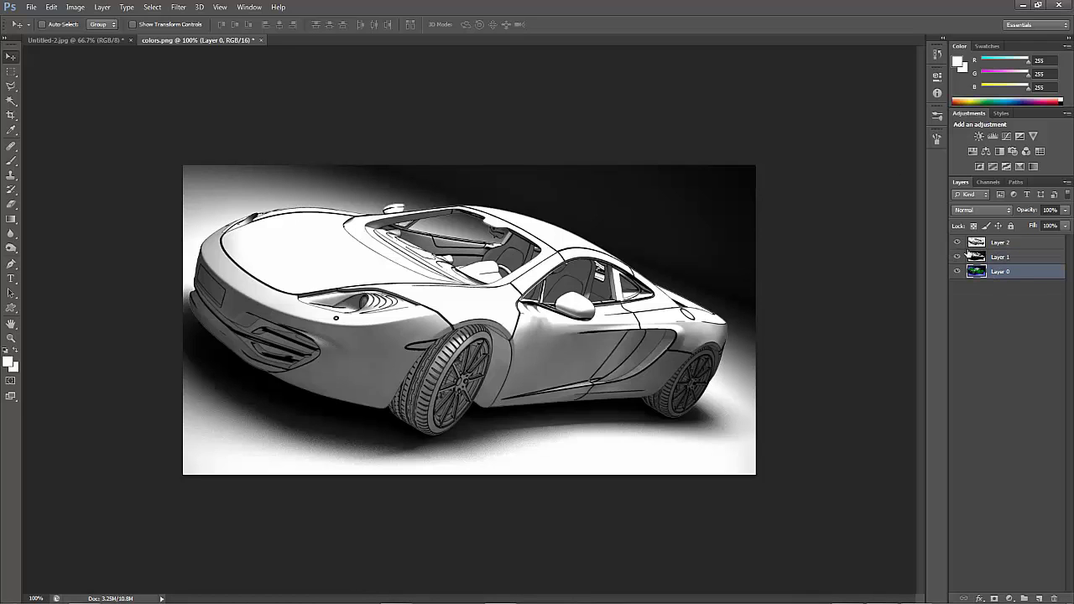
left_click(957, 256)
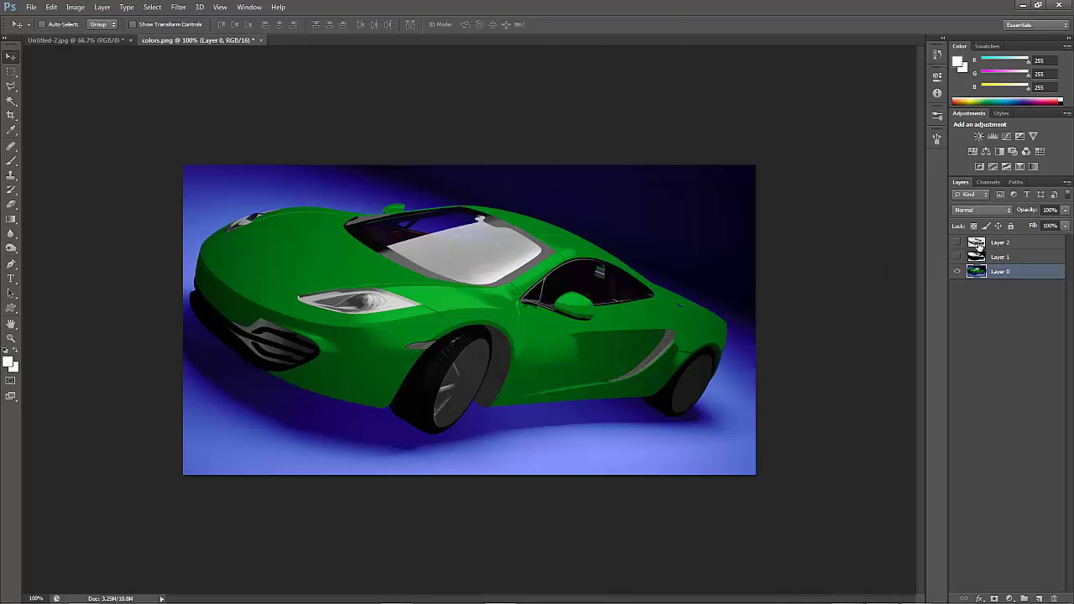
left_click(1007, 257)
left_click(958, 257)
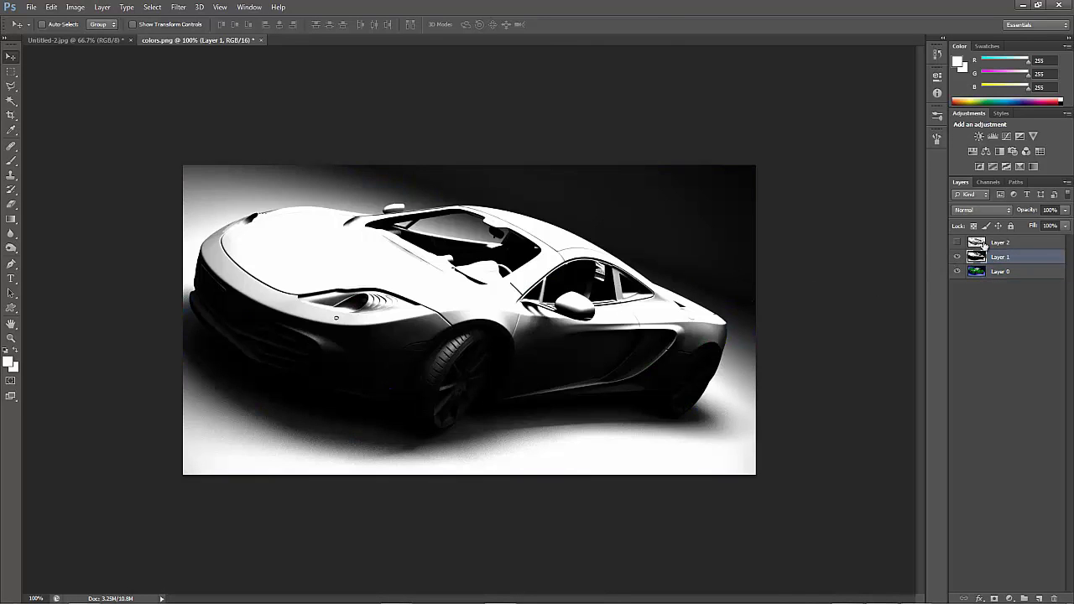
left_click(990, 244)
left_click(957, 242)
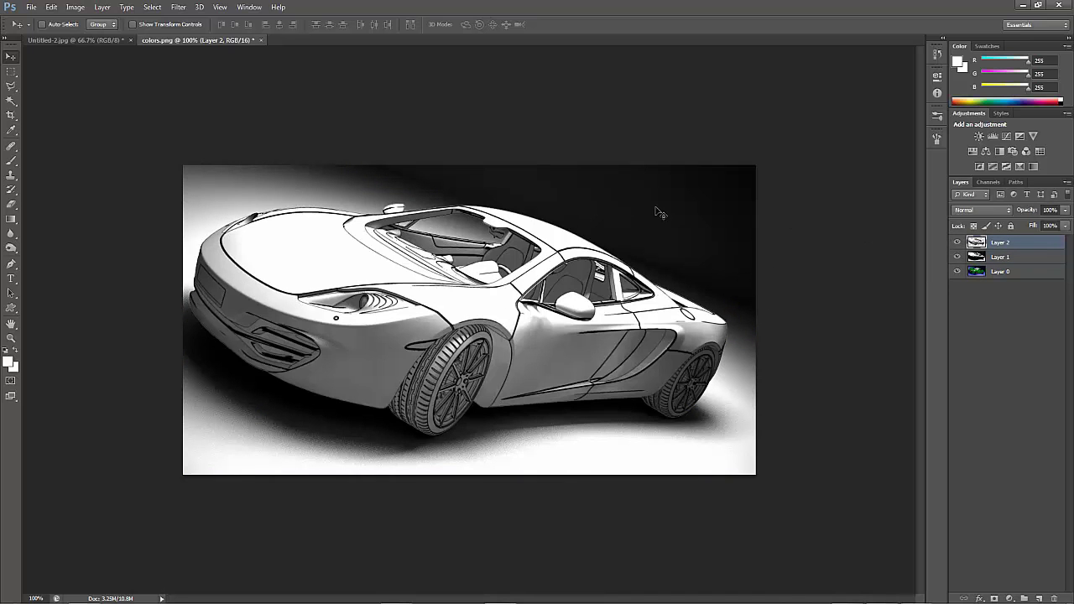
left_click(958, 243)
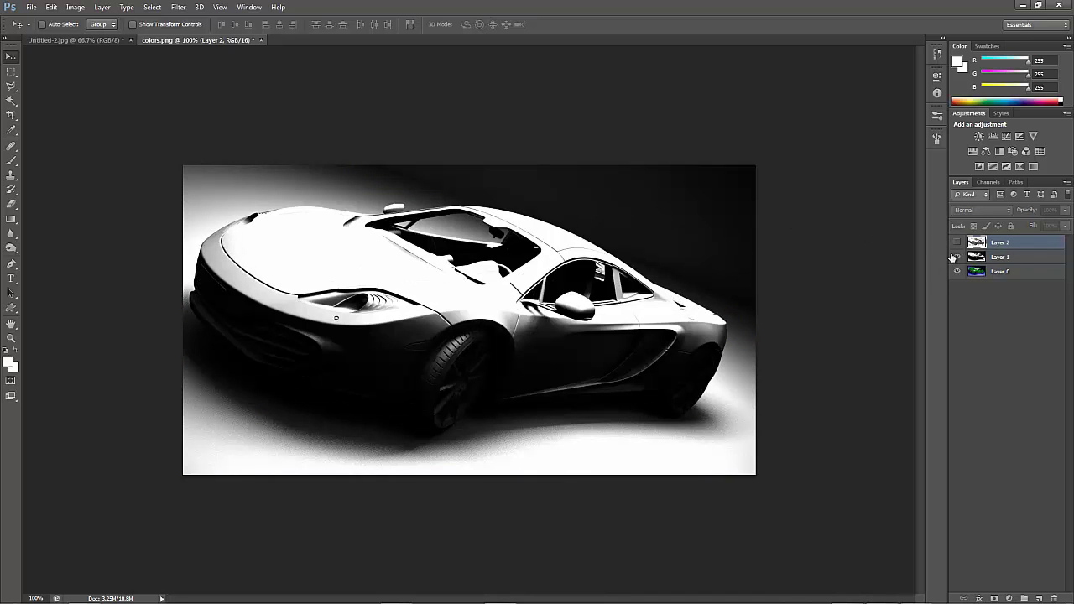
left_click(1011, 259)
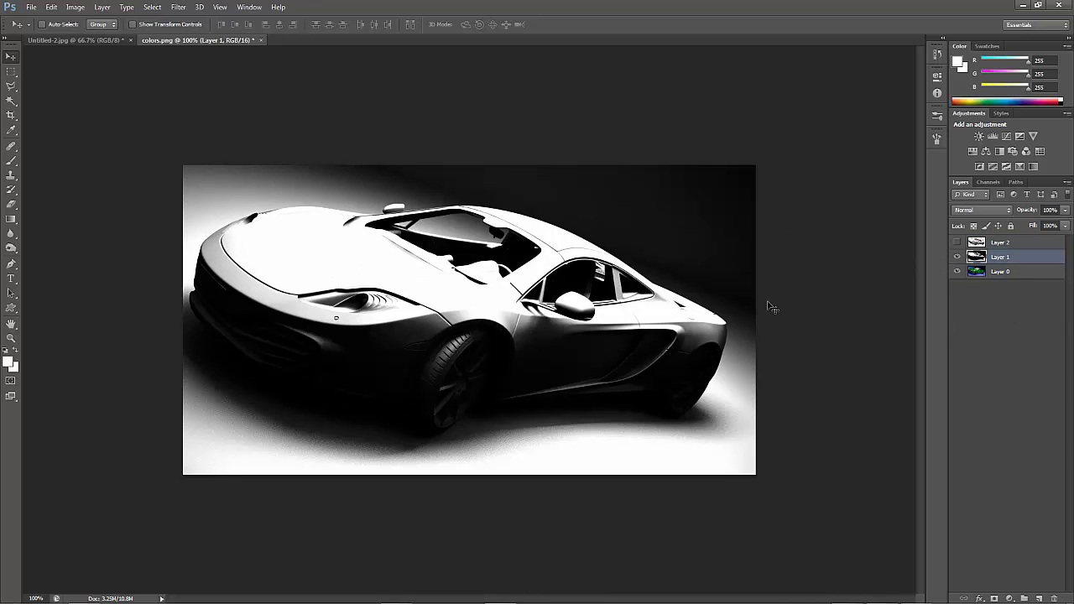
Brighten Layer 1's midtones with Levels, then begin a second, brighter Levels pass.
key("ctrl+l")
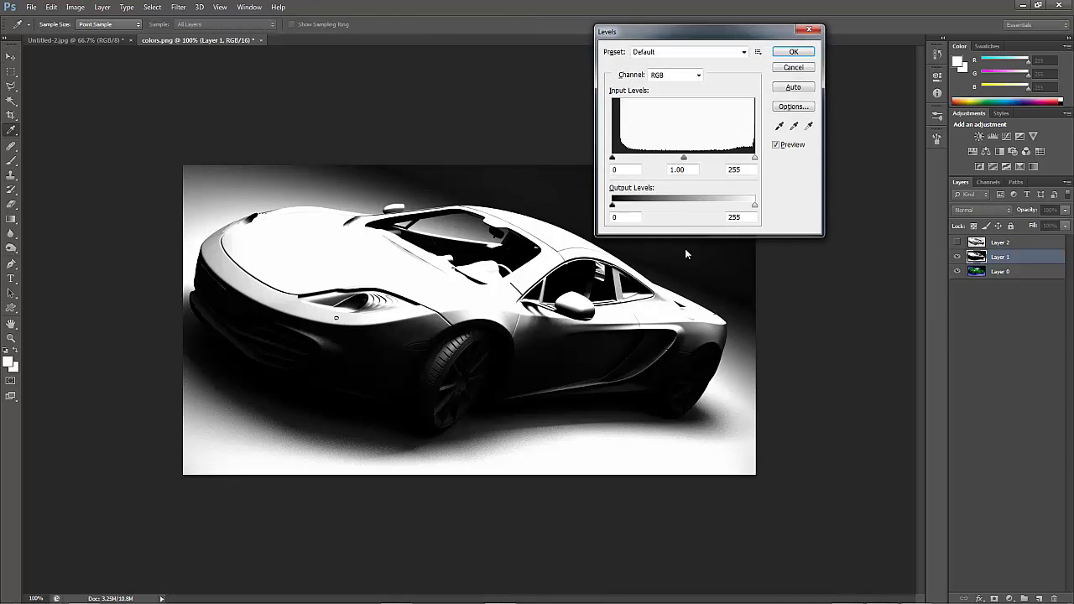
left_click_drag(683, 162, 621, 167)
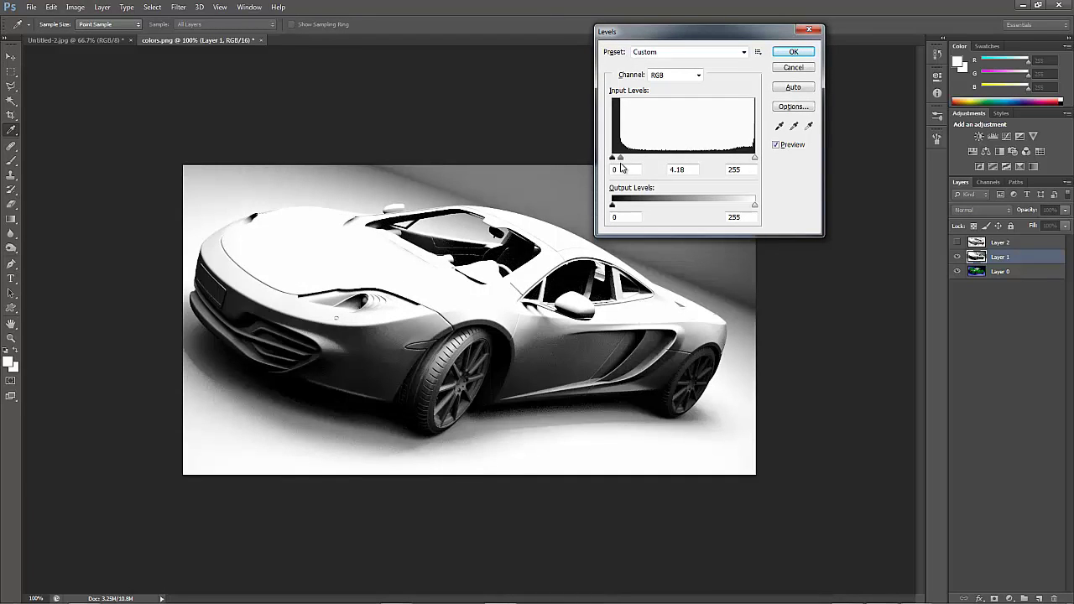
left_click(792, 52)
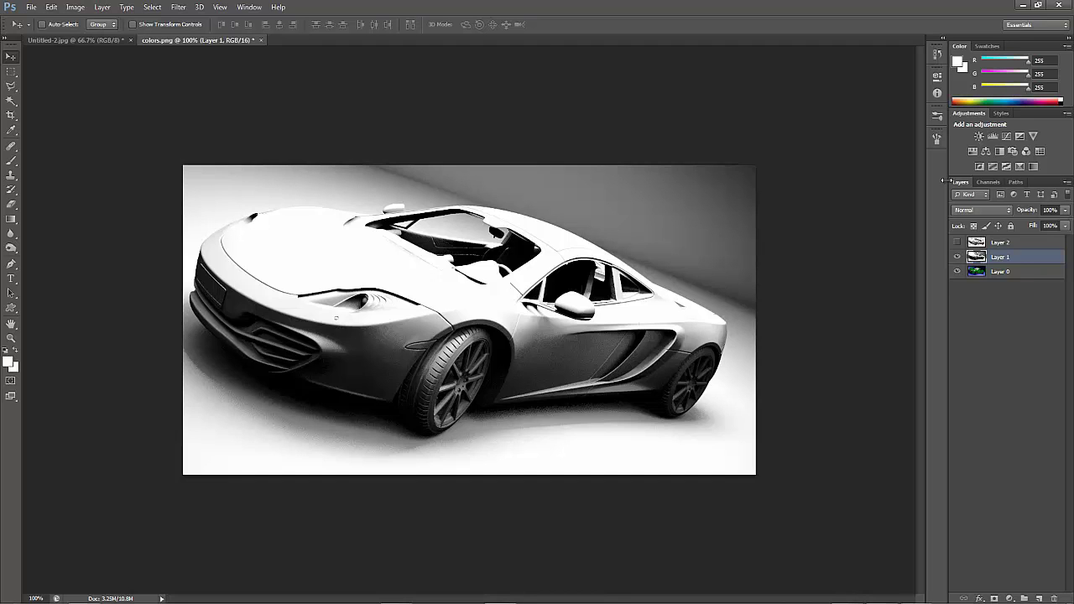
key("ctrl+l")
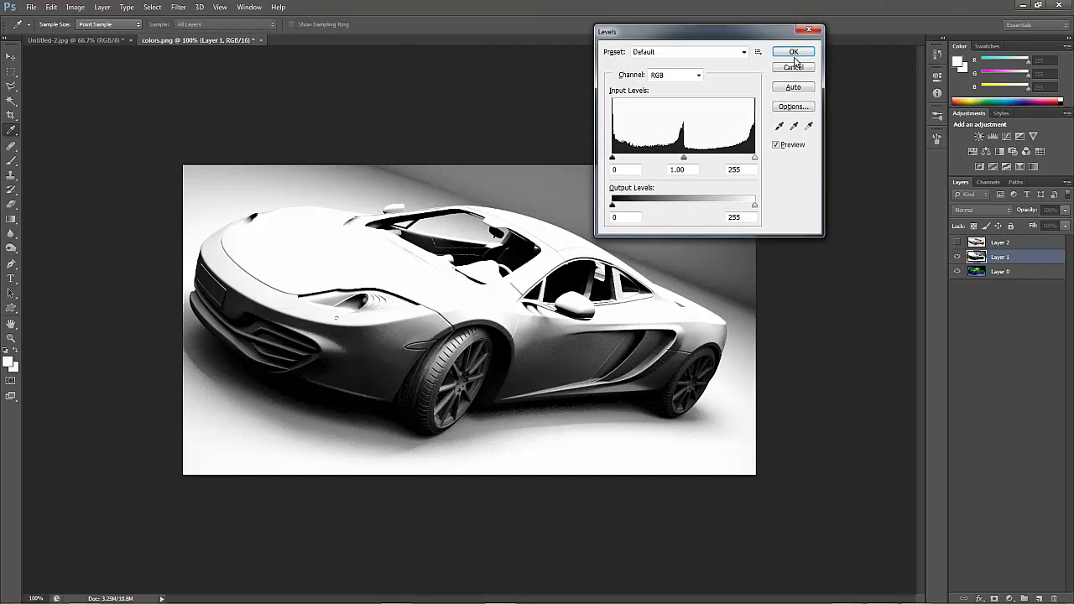
left_click_drag(683, 158, 652, 159)
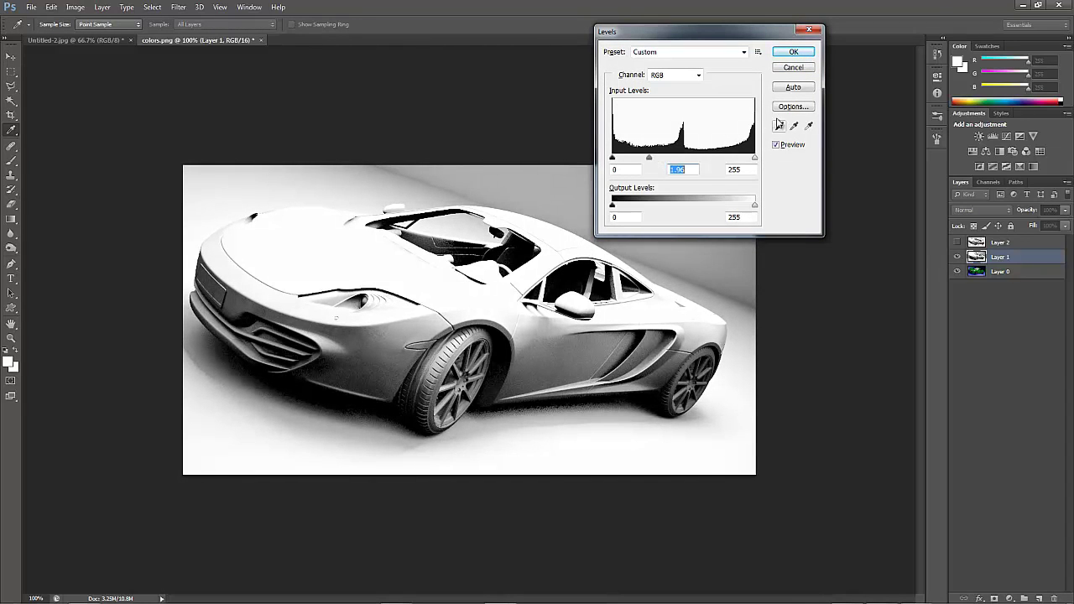
Apply the second Levels pass and set Layer 1 to Multiply over the colour pass.
left_click(793, 52)
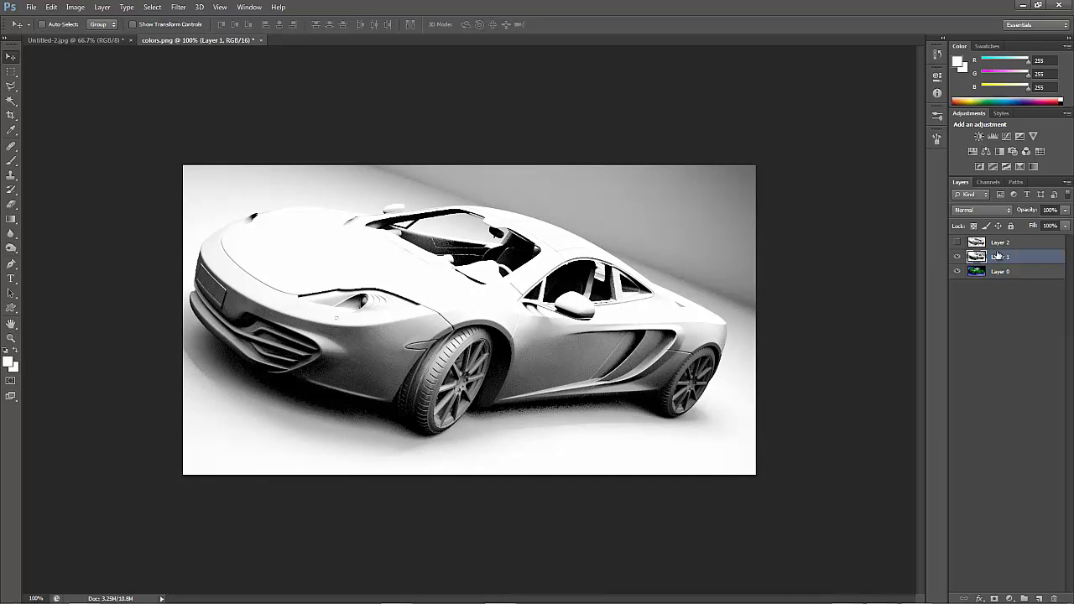
left_click(993, 211)
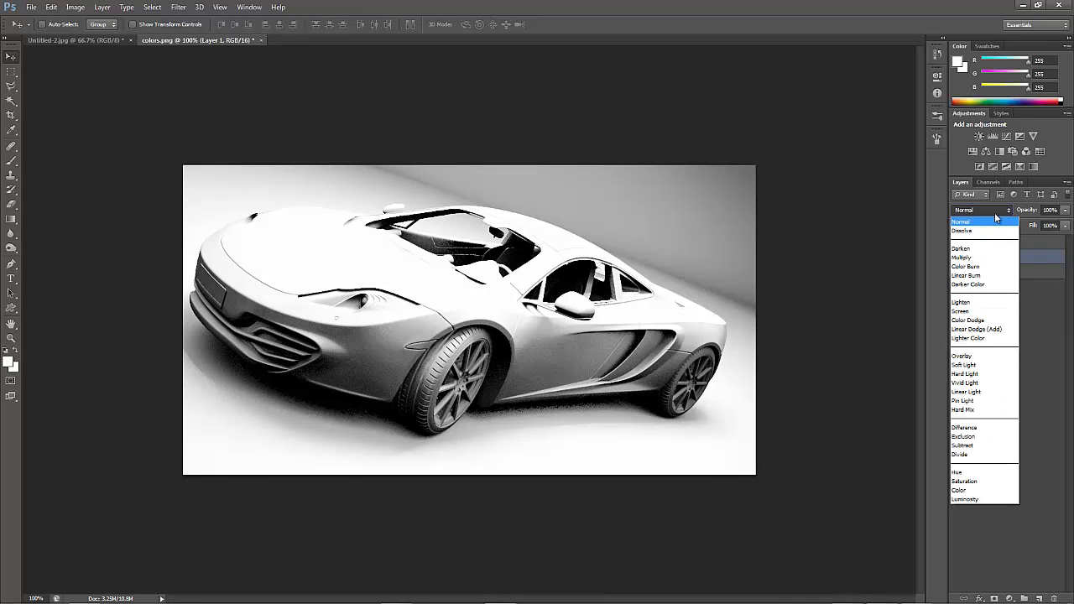
left_click(963, 256)
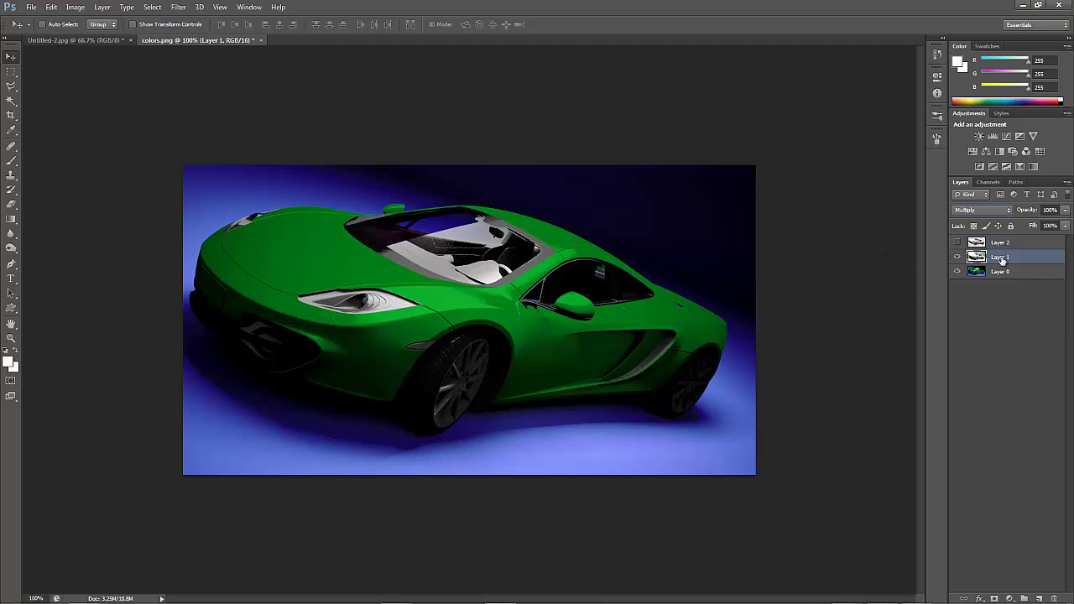
Merge Layer 1 down into Layer 0.
left_click(1024, 244)
left_click(1000, 257)
right_click(1005, 259)
left_click(1047, 320)
right_click(1011, 257)
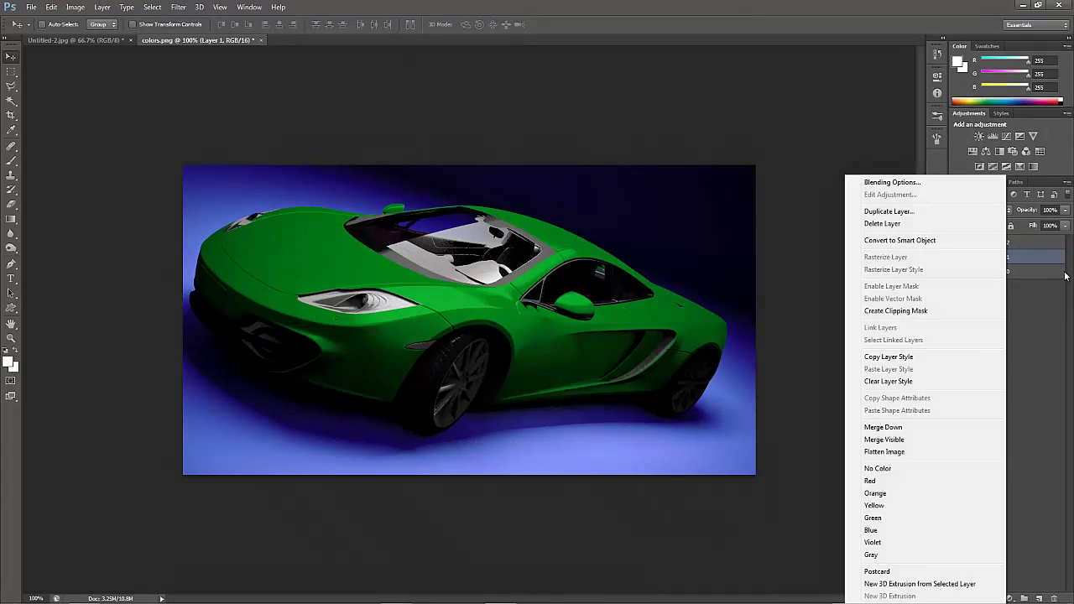
left_click(879, 426)
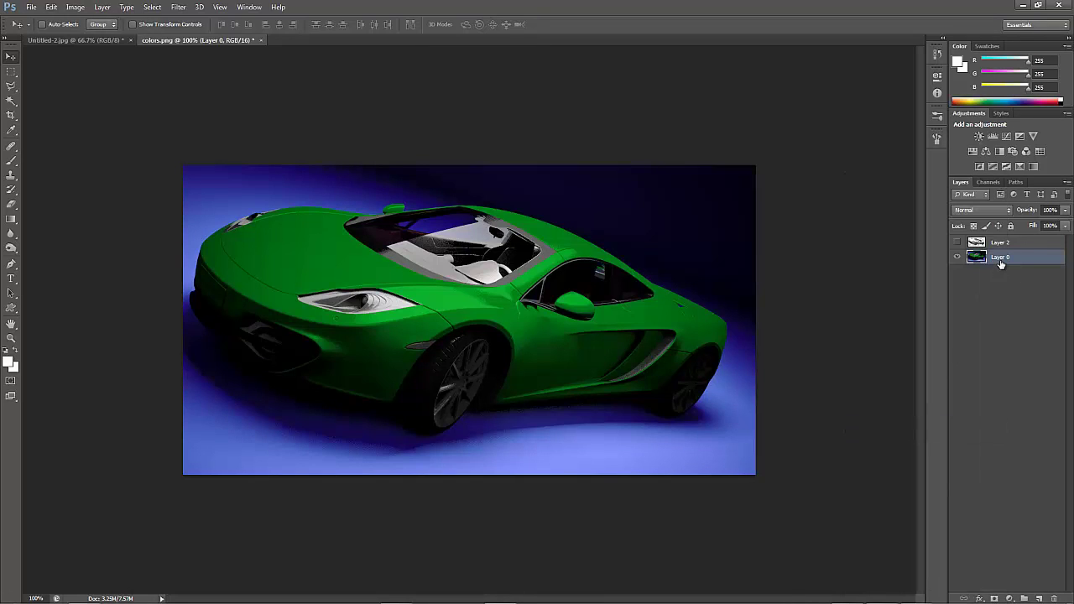
Duplicate Layer 0, hide the original, and shift the copy's colour balance toward cyan.
key("ctrl+j")
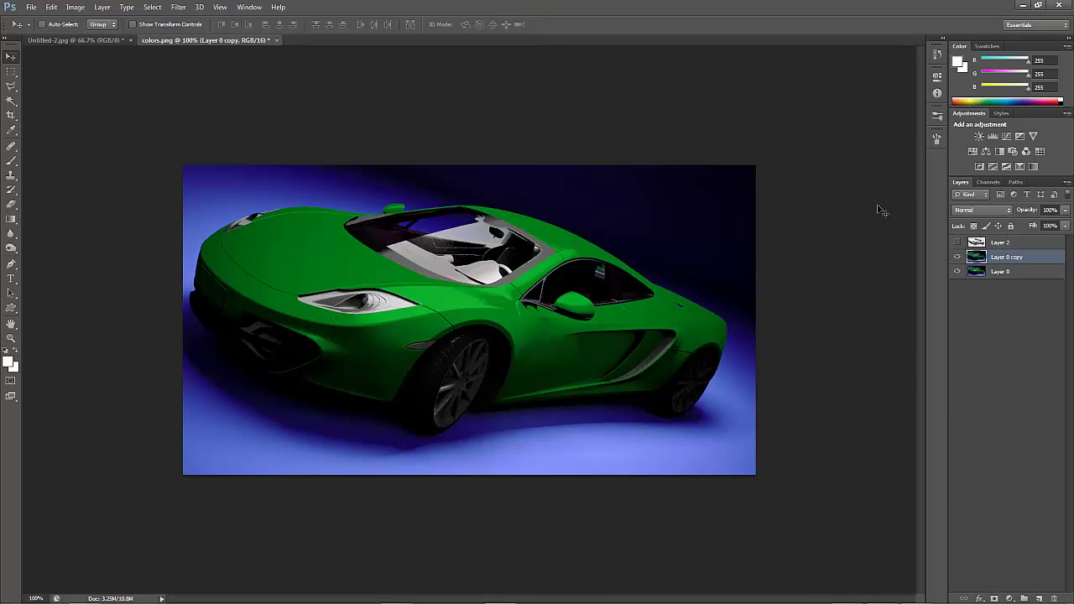
left_click(957, 271)
key("ctrl+b")
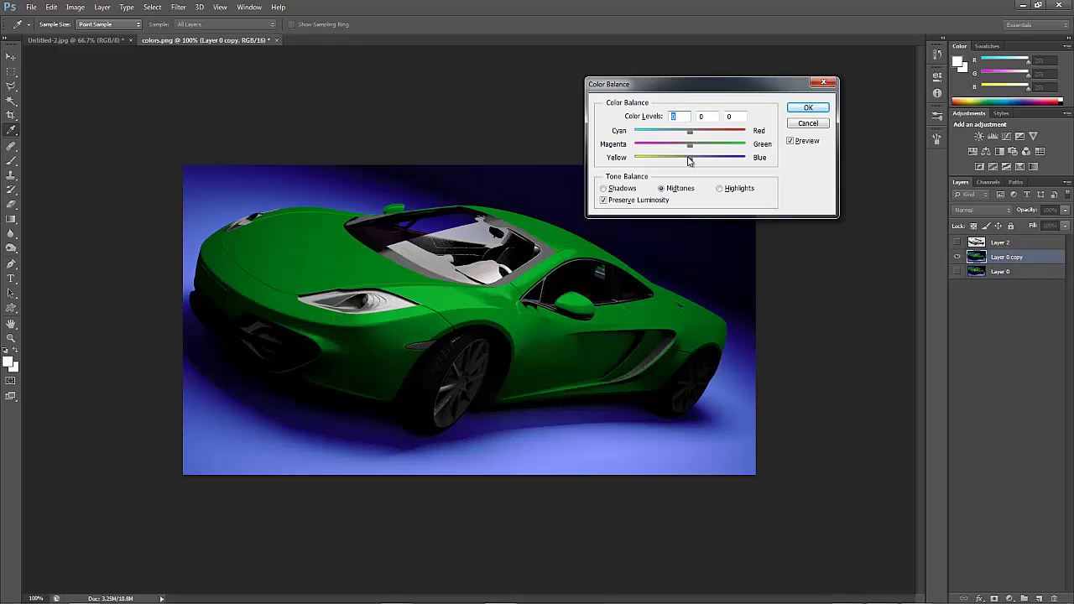
mouse_move(684, 132)
left_mouse_down()
mouse_move(659, 132)
mouse_move(687, 160)
mouse_move(663, 161)
mouse_move(678, 148)
mouse_move(675, 159)
mouse_move(711, 161)
mouse_move(650, 134)
mouse_move(680, 131)
mouse_move(663, 131)
mouse_move(709, 159)
mouse_move(688, 144)
left_mouse_up()
left_click(719, 188)
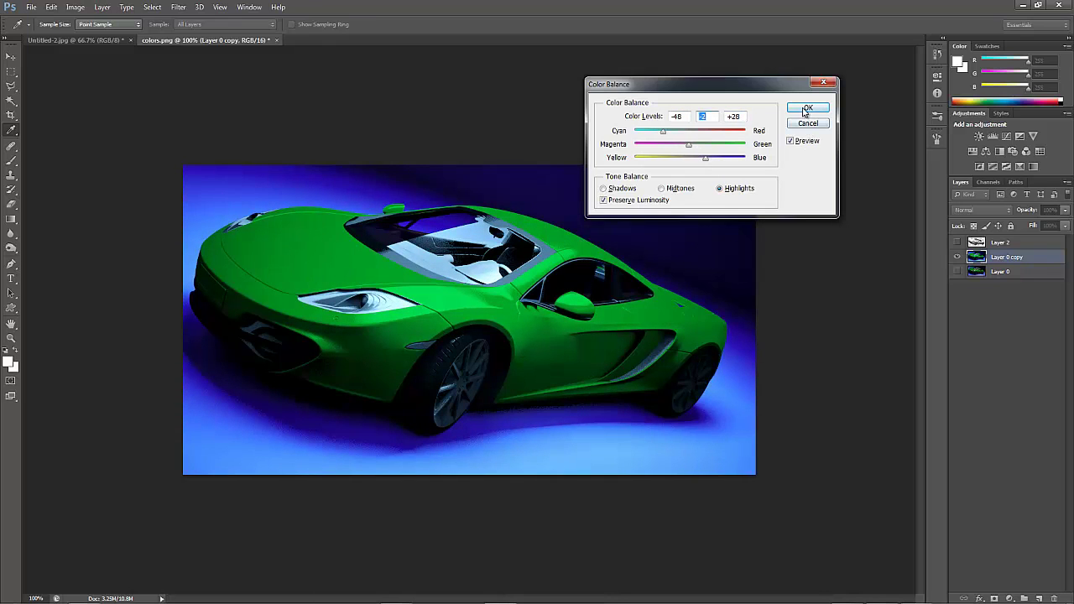
left_click(807, 108)
key("v")
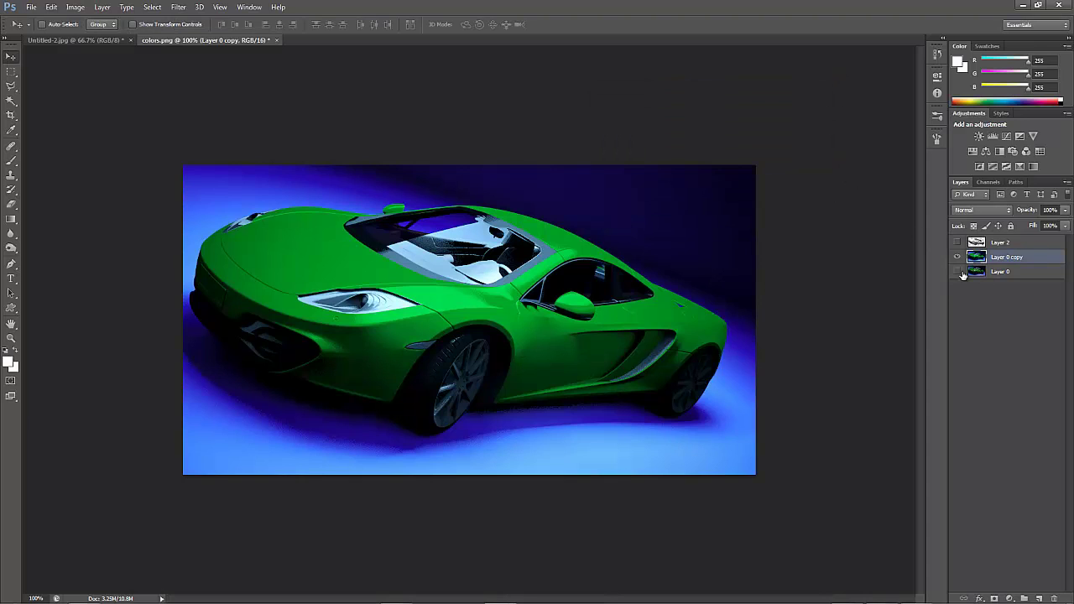
Lower the opacity of Layer 0 copy to 64%.
left_click(1064, 210)
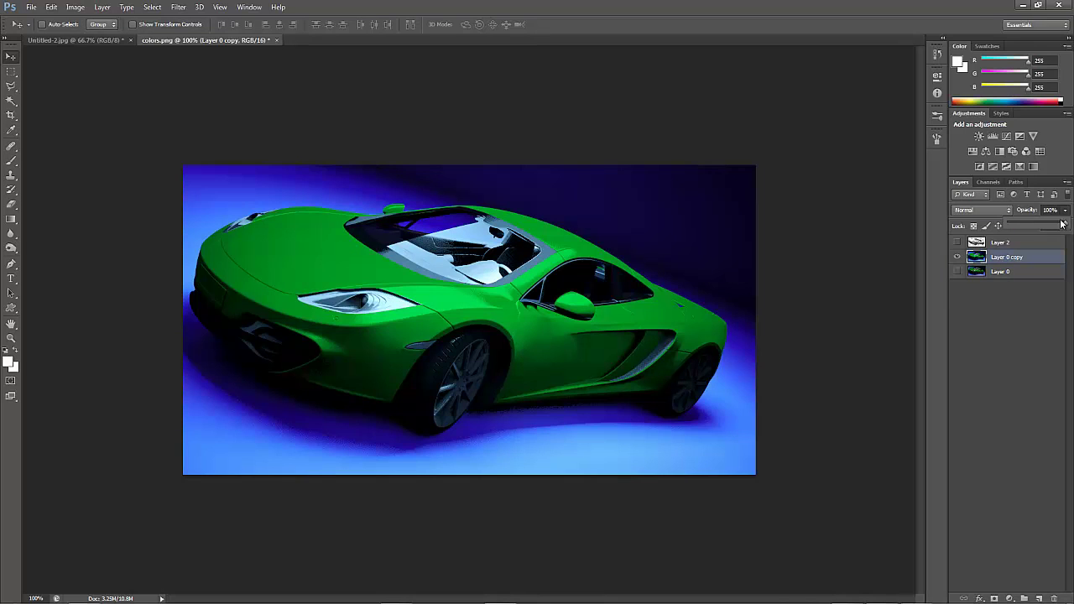
left_click(1054, 210)
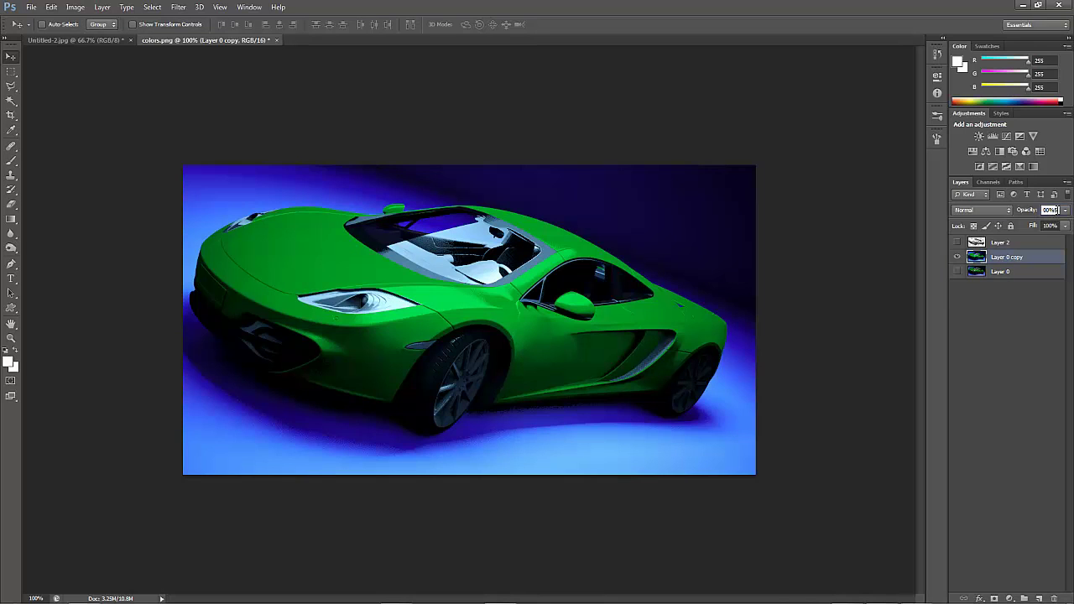
key("Return")
left_click(542, 230)
left_click(1065, 210)
mouse_move(1065, 225)
left_mouse_down()
mouse_move(1032, 223)
mouse_move(1045, 225)
left_mouse_up()
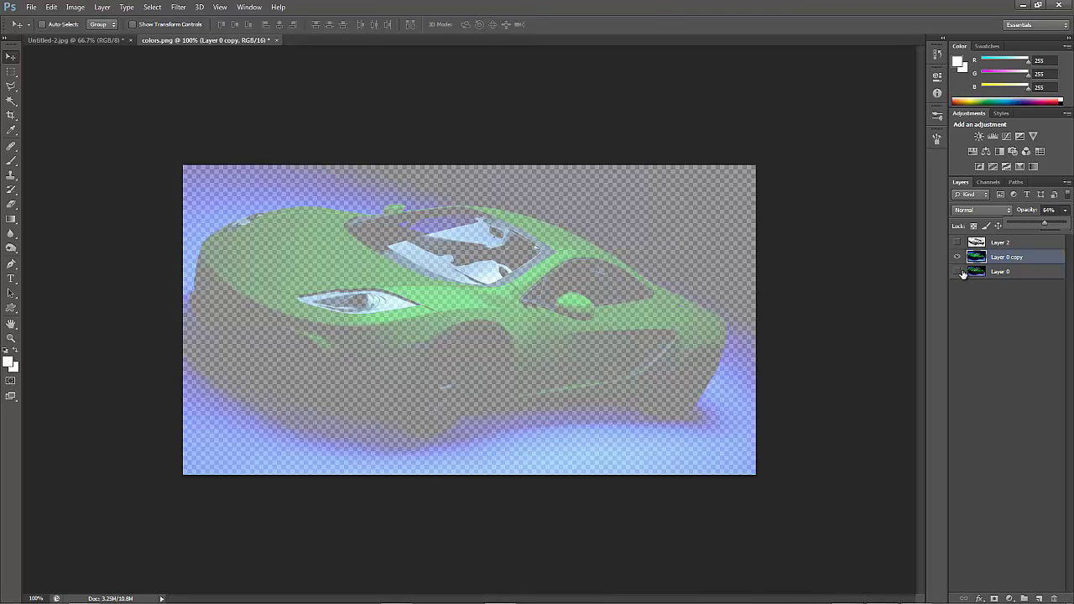
Toggle the faded 64% copy on and off to compare the result.
left_click(957, 271)
left_click(1013, 328)
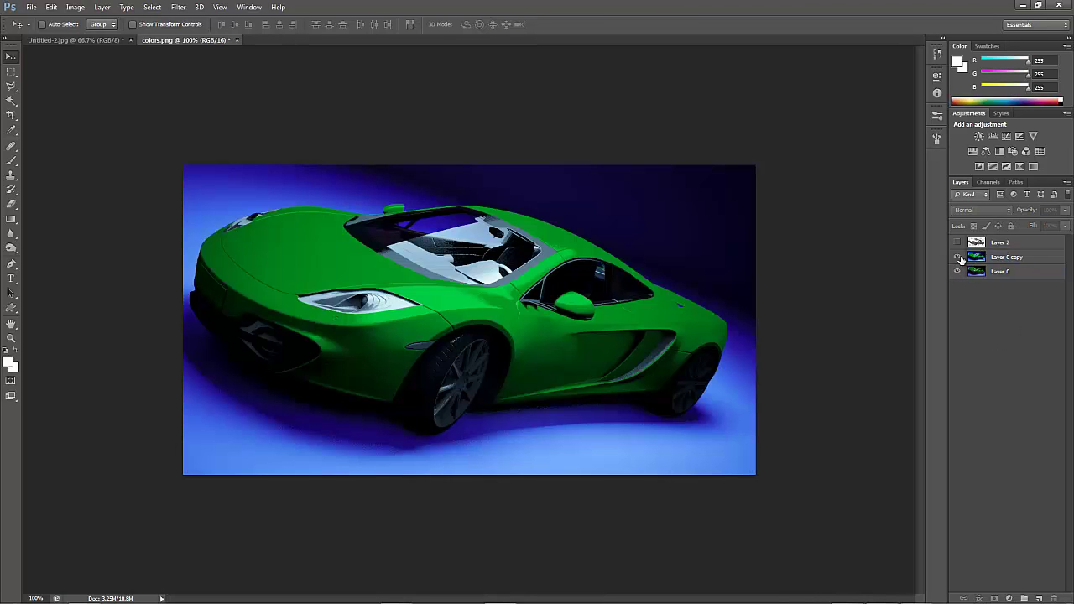
left_click(957, 257)
left_click(957, 257)
left_click(957, 257)
left_click(957, 257)
left_click(957, 258)
left_click(957, 257)
Merge Layer 0 copy down into Layer 0.
right_click(1011, 271)
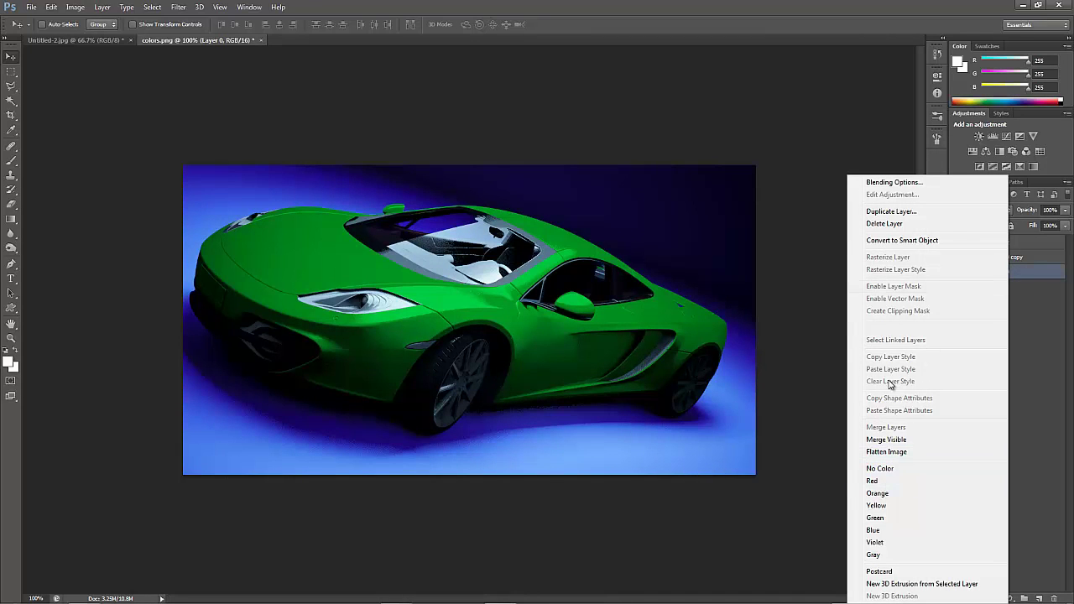
left_click(799, 505)
right_click(1022, 260)
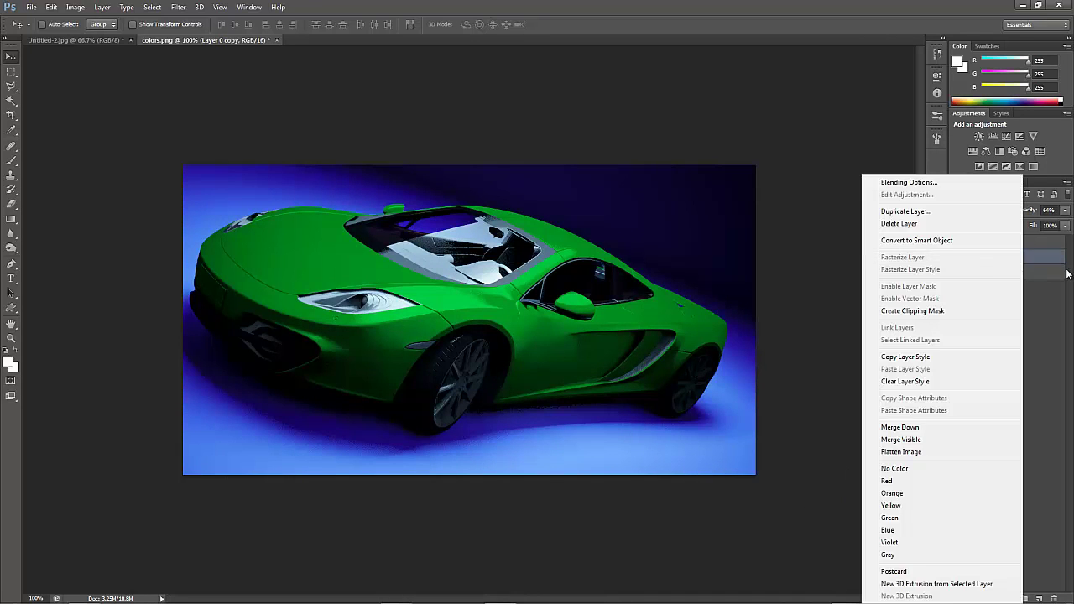
left_click(900, 427)
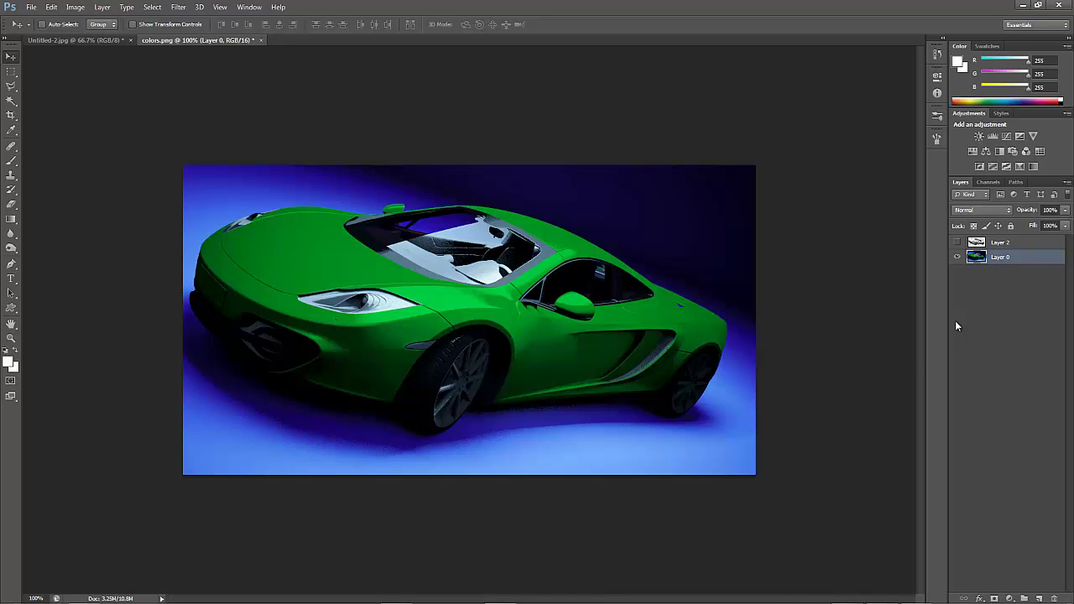
Show only the line-art Layer 2 and brighten its midtones with Levels.
left_click(958, 242)
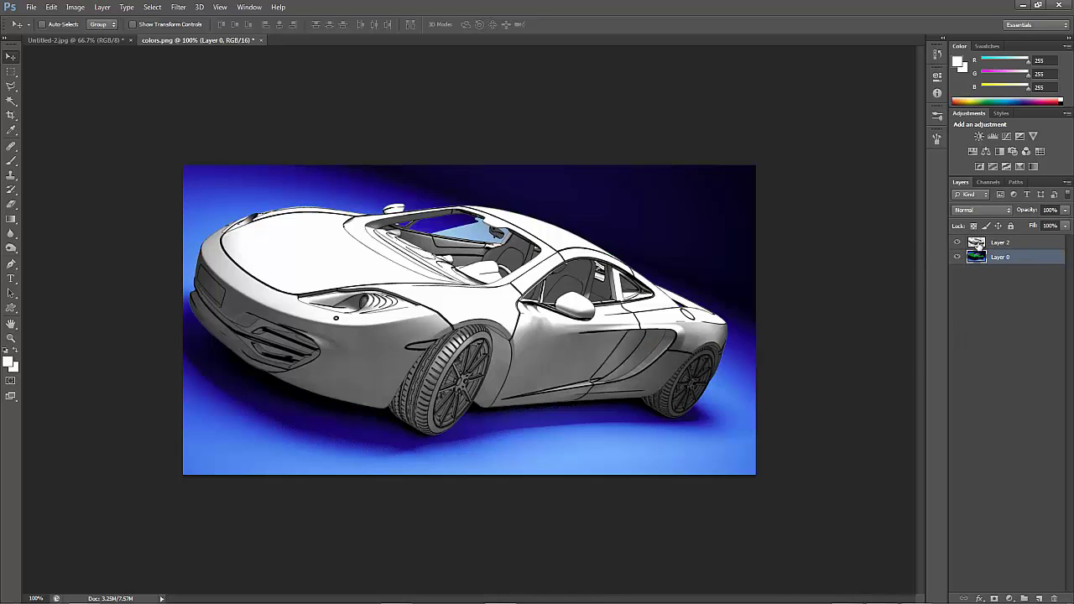
left_click(957, 256)
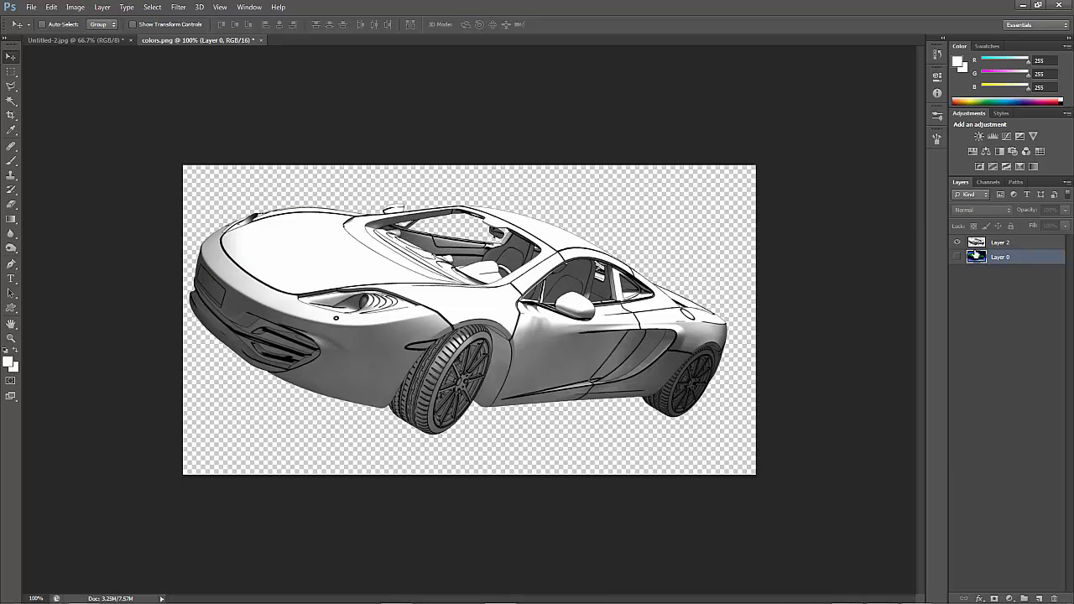
left_click(1000, 242)
key("ctrl+l")
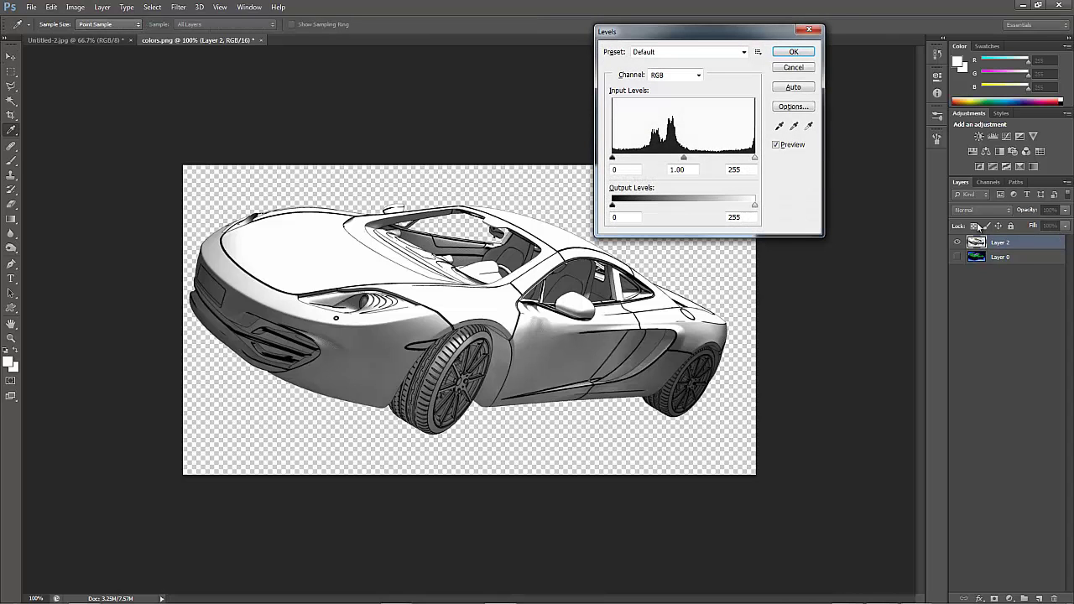
left_click_drag(685, 159, 622, 158)
left_click(793, 51)
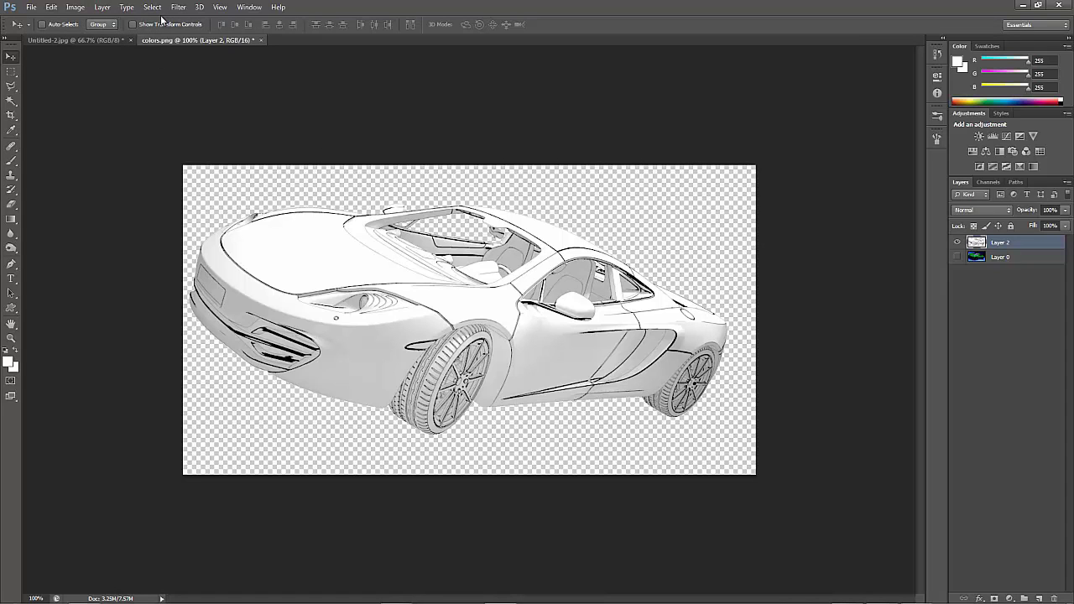
left_click(76, 7)
Set Smart Sharpen on Layer 2 to Amount 92% and Radius 1.0 px, previewing the wheel area.
mouse_move(127, 35)
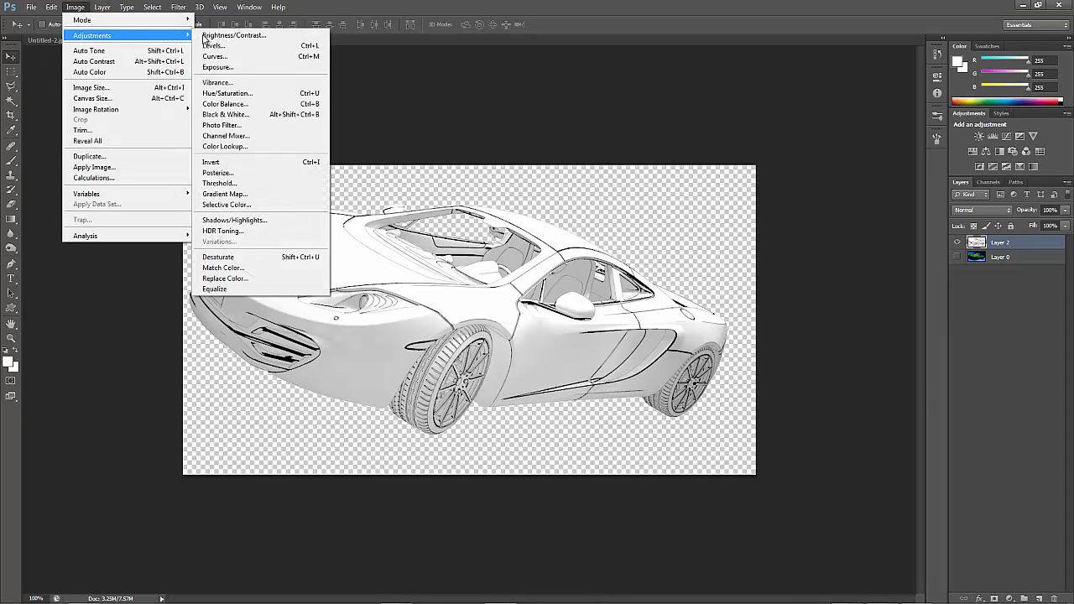
mouse_move(180, 12)
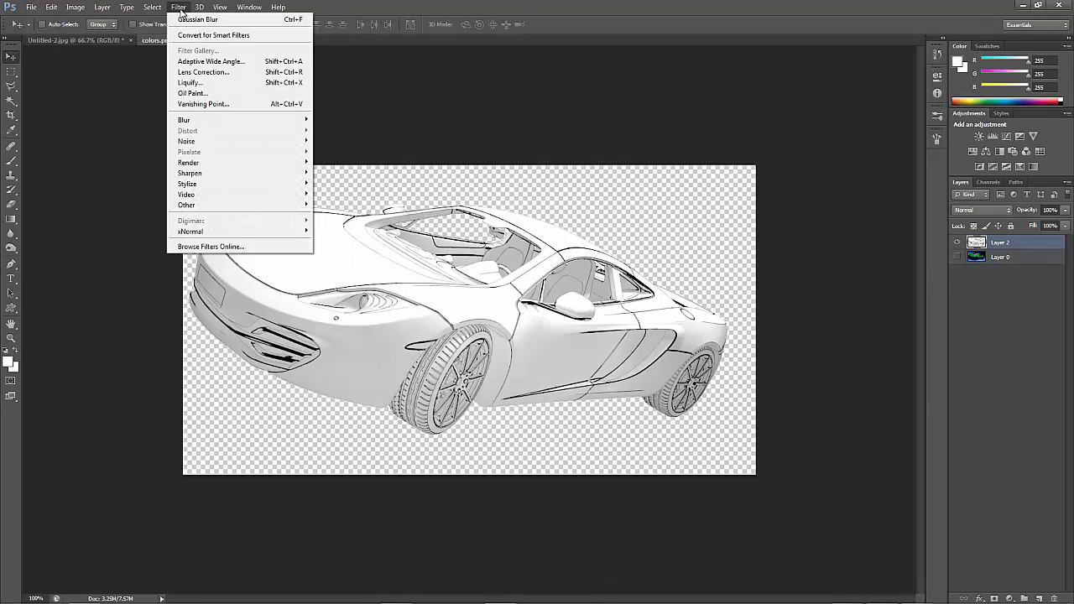
mouse_move(232, 184)
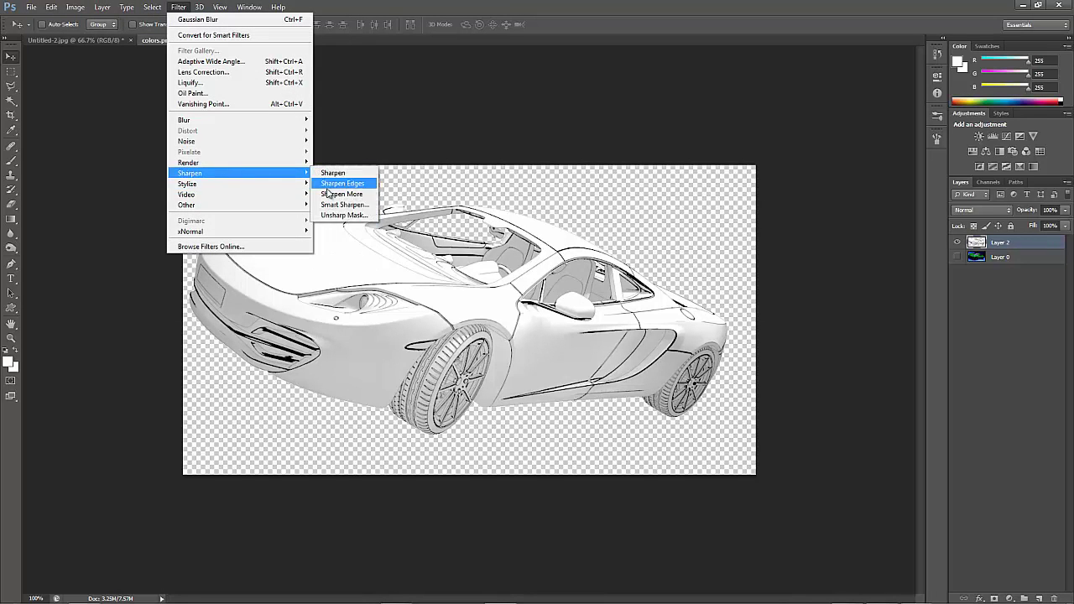
left_click(344, 204)
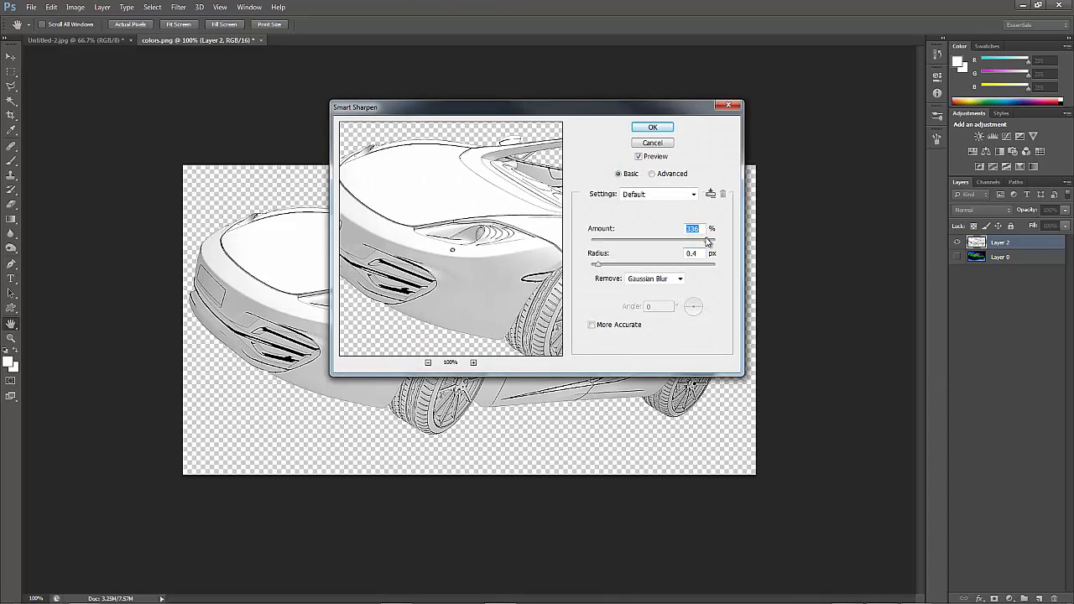
left_click_drag(707, 241, 712, 240)
type("92")
key("Tab")
key("shift+Tab")
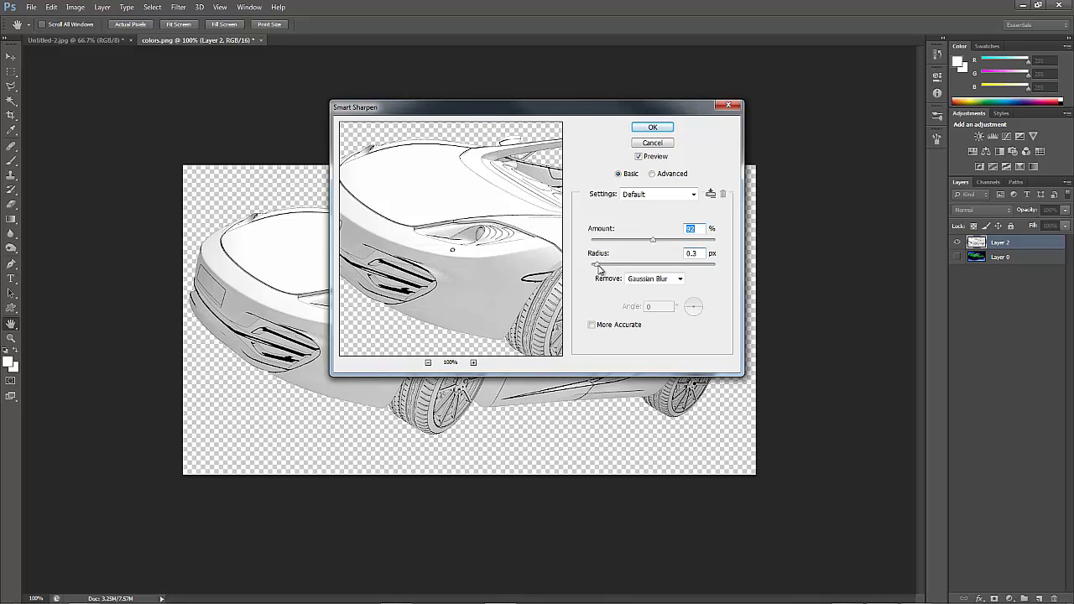
left_click_drag(600, 267, 612, 269)
left_click_drag(520, 162, 488, 246)
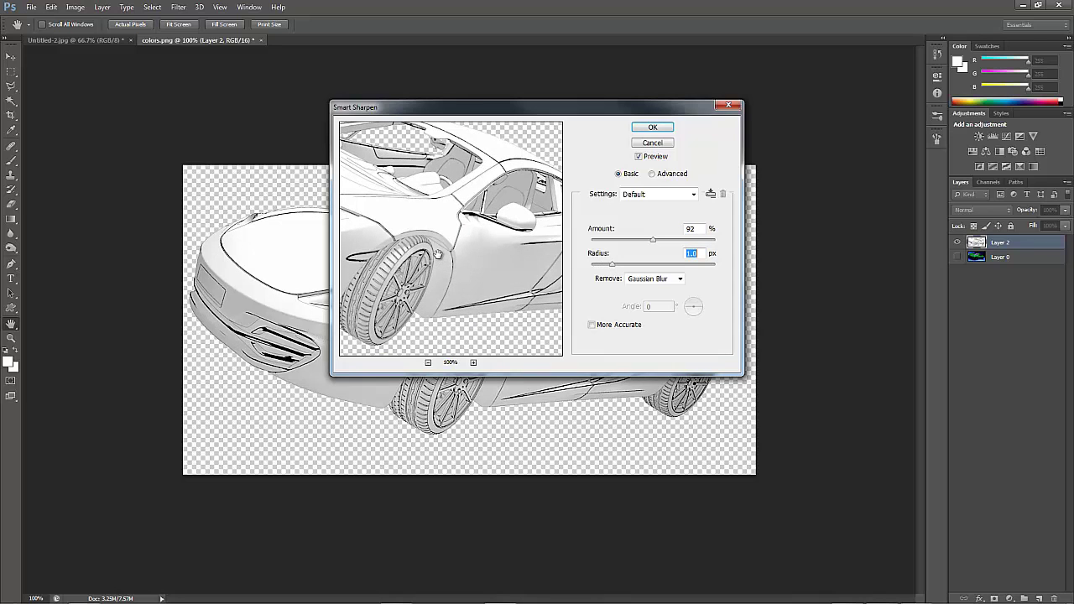
Apply the sharpening and set Layer 2 to Multiply over the green car.
left_click(652, 128)
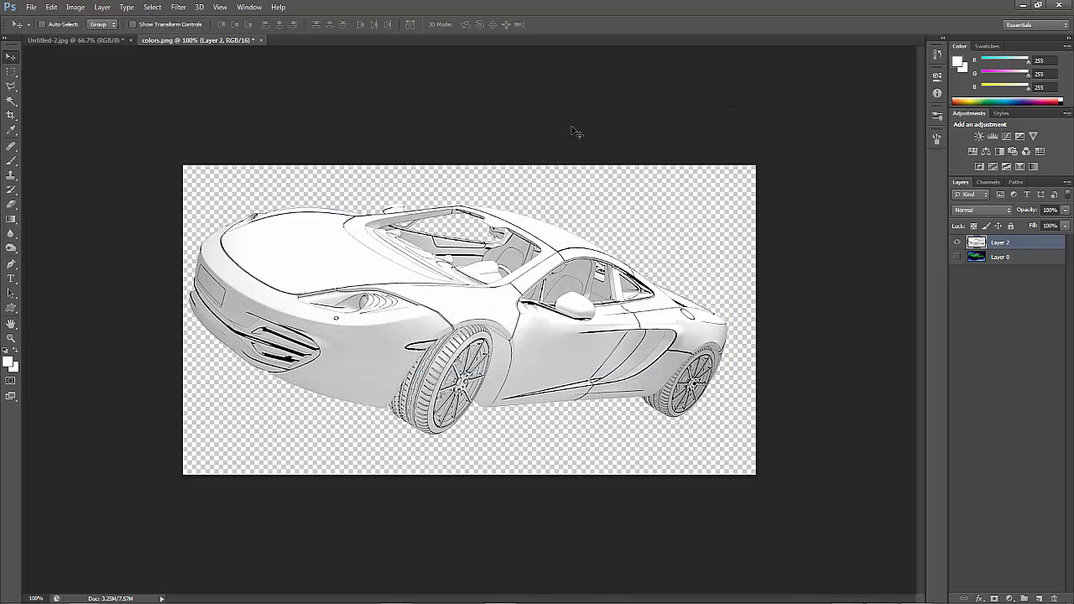
left_click(979, 214)
left_click(965, 252)
left_click(958, 258)
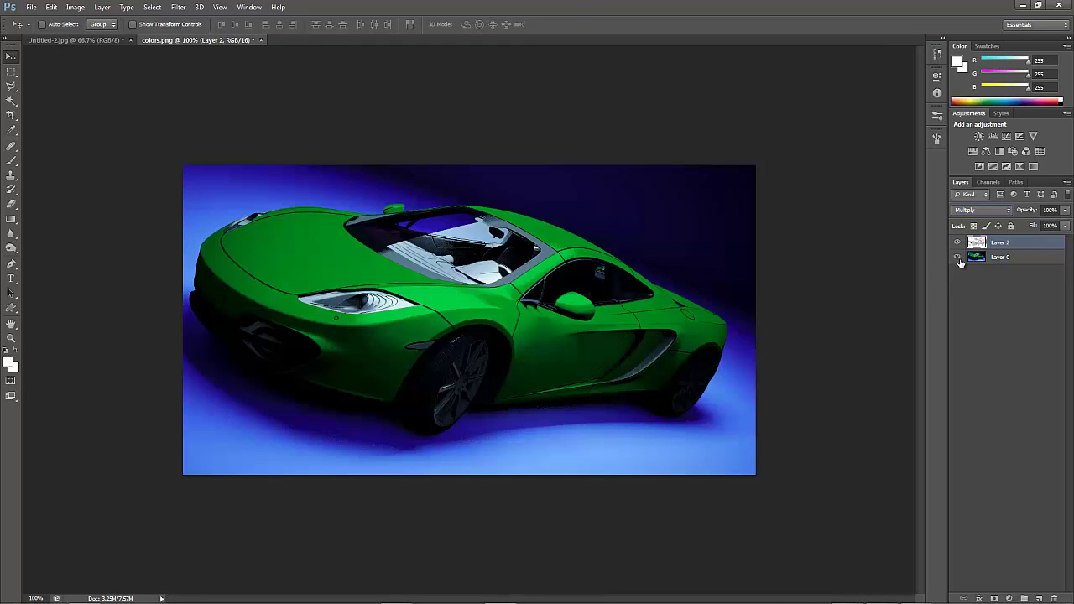
left_click(958, 241)
left_click(957, 242)
left_click(957, 242)
left_click(958, 243)
Try Hue/Saturation tints on the line art alone, then discard them.
left_click(1005, 258)
left_click(988, 242)
key("ctrl+u")
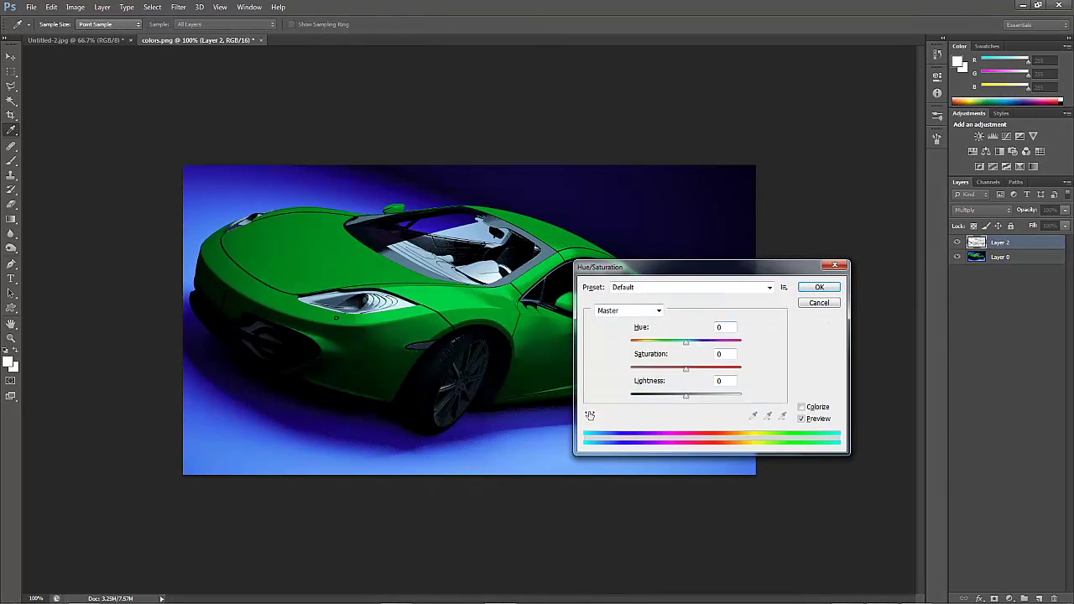
left_click(819, 302)
left_click(957, 257)
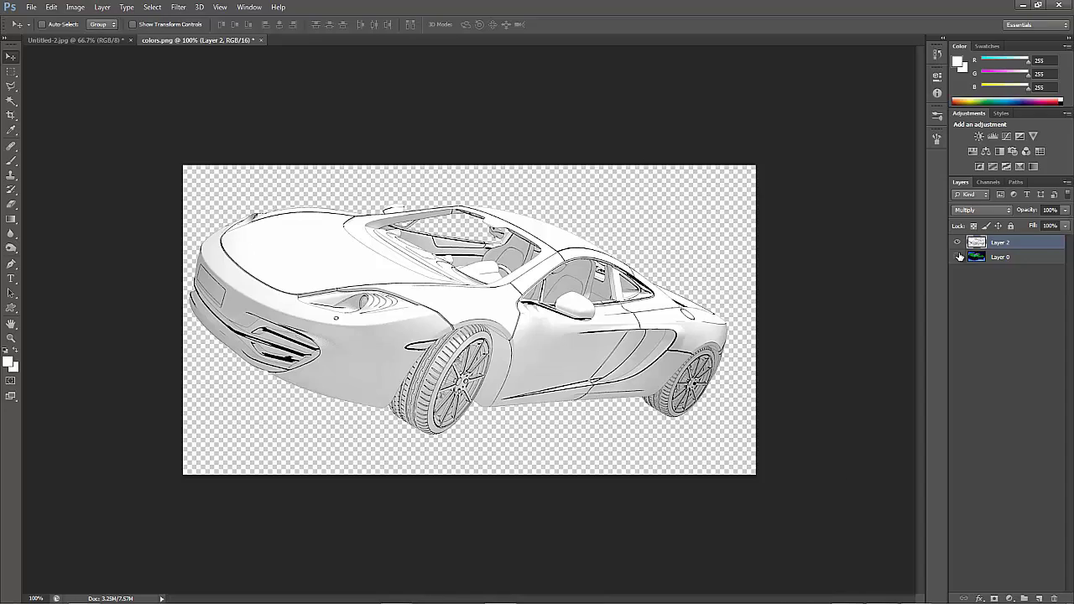
key("ctrl+u")
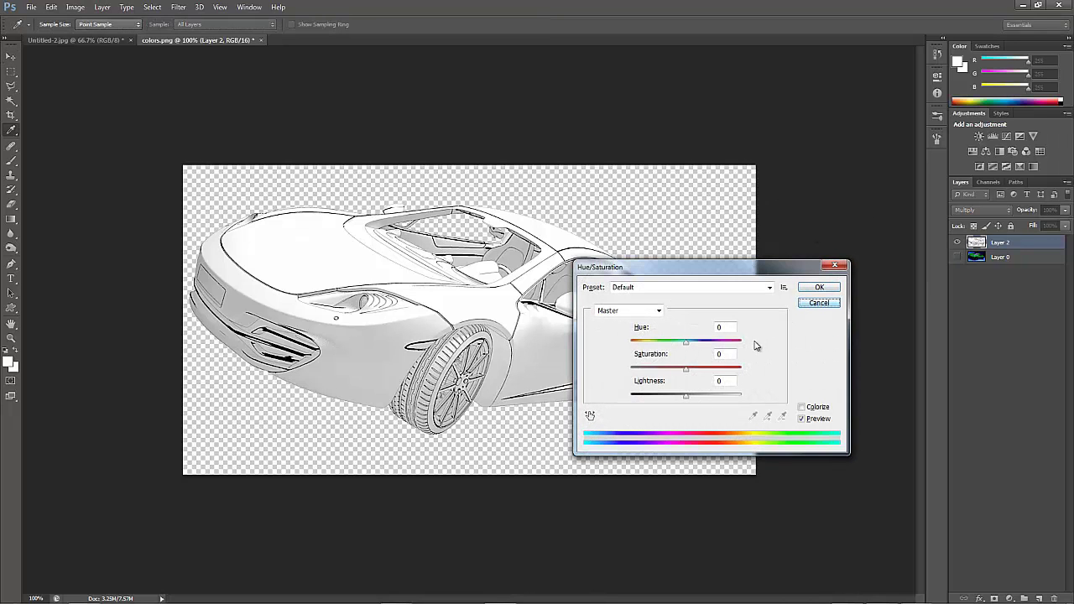
left_click(802, 407)
key("space")
left_click_drag(686, 342, 722, 372)
left_click_drag(819, 303, 794, 321)
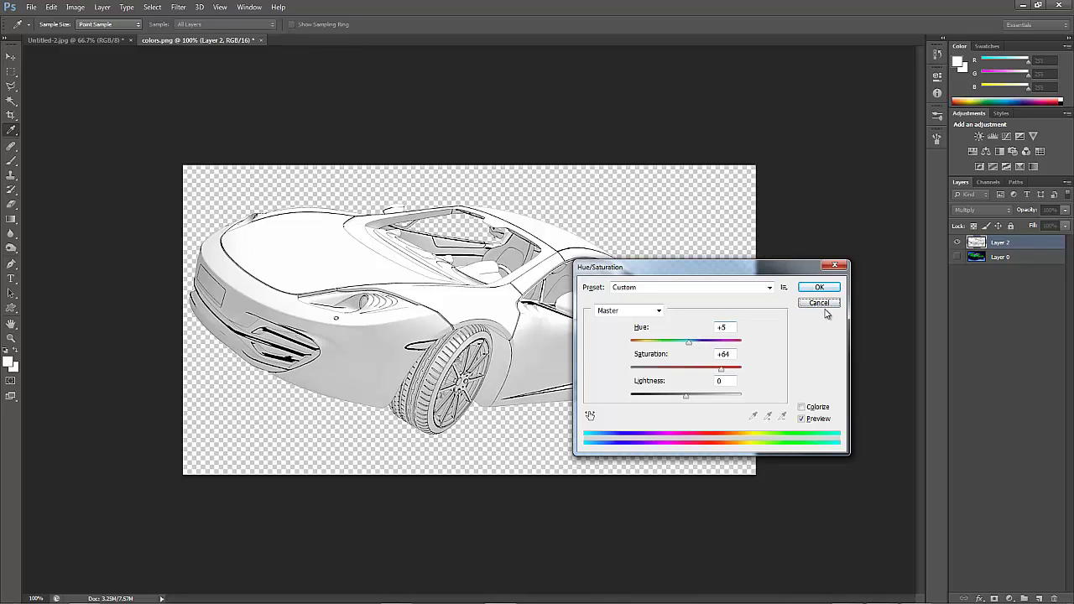
left_click(825, 304)
Tint the lines with Color Balance: midtones toward cyan, highlights toward blue.
key("ctrl+b")
left_click_drag(687, 134, 724, 164)
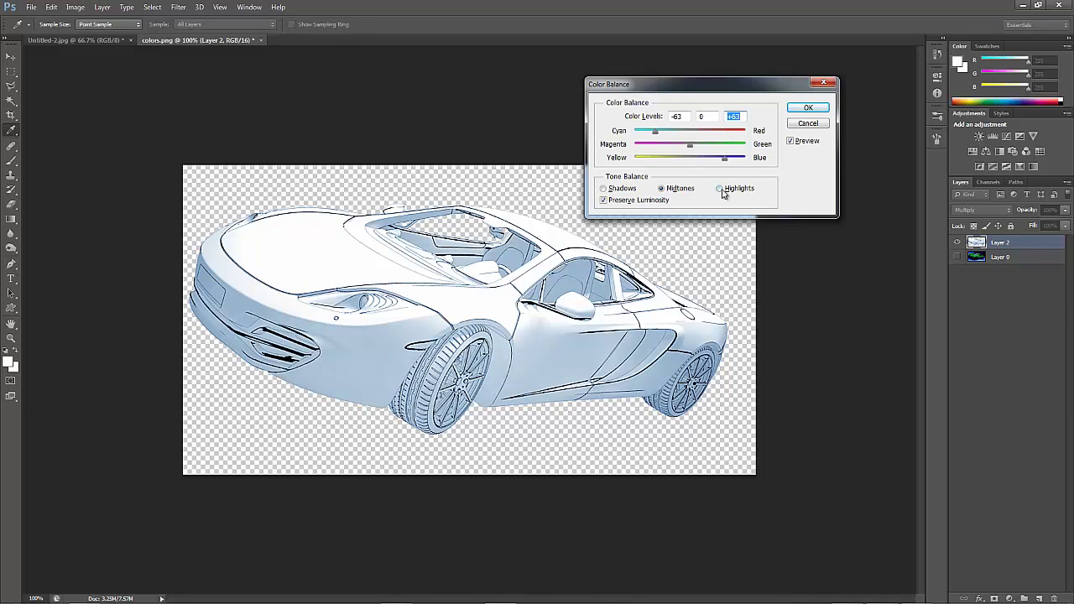
left_click(720, 189)
left_click(690, 134)
left_click_drag(691, 160, 677, 142)
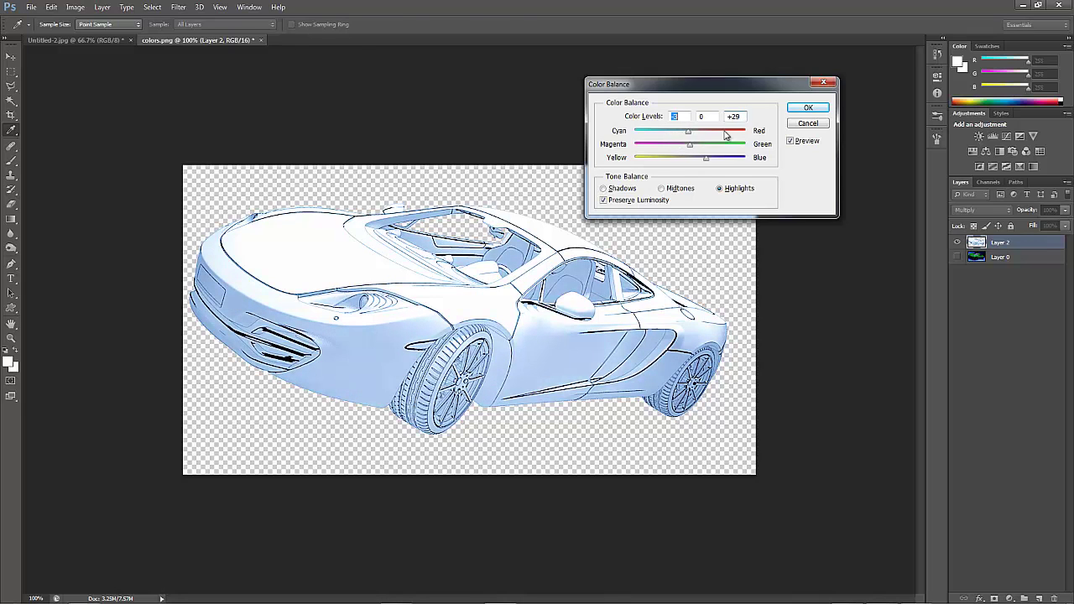
left_click(808, 107)
key("v")
left_click(956, 257)
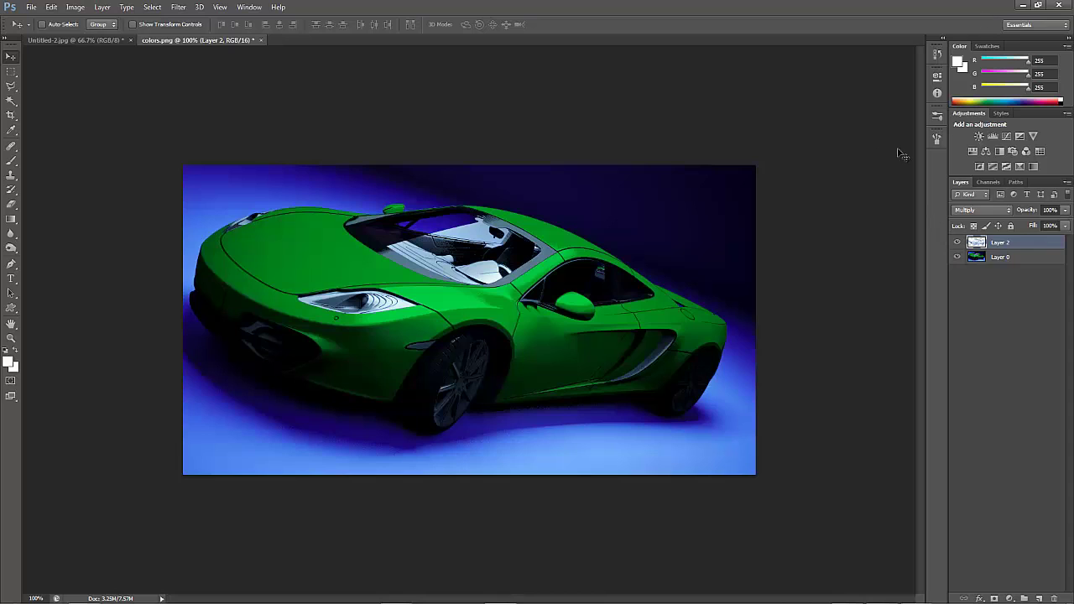
Duplicate Layer 0 and apply a Gaussian Blur to the copy.
left_click(1019, 260)
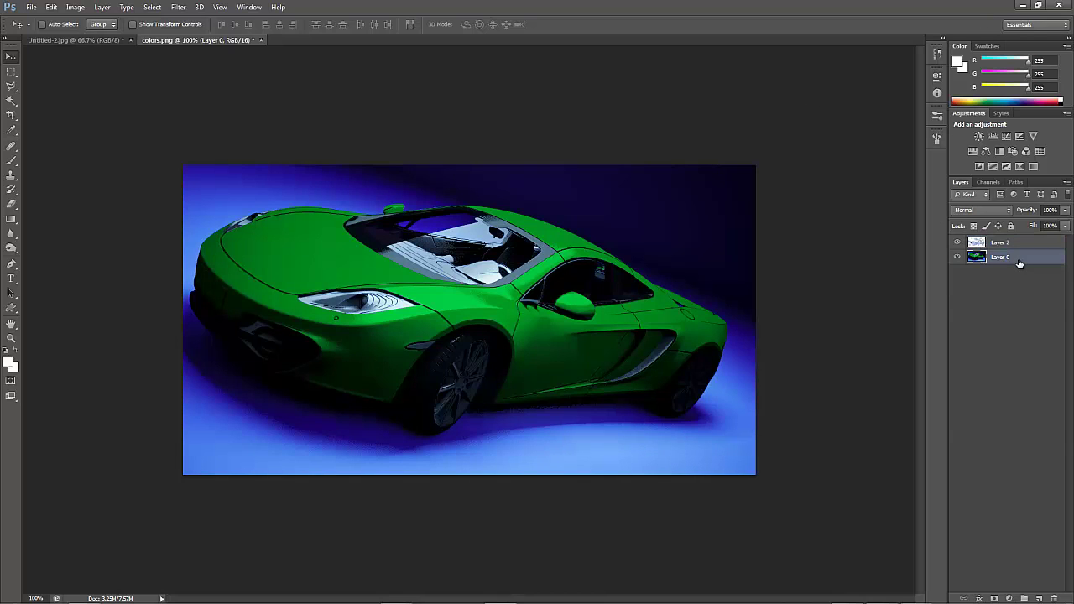
key("ctrl+j")
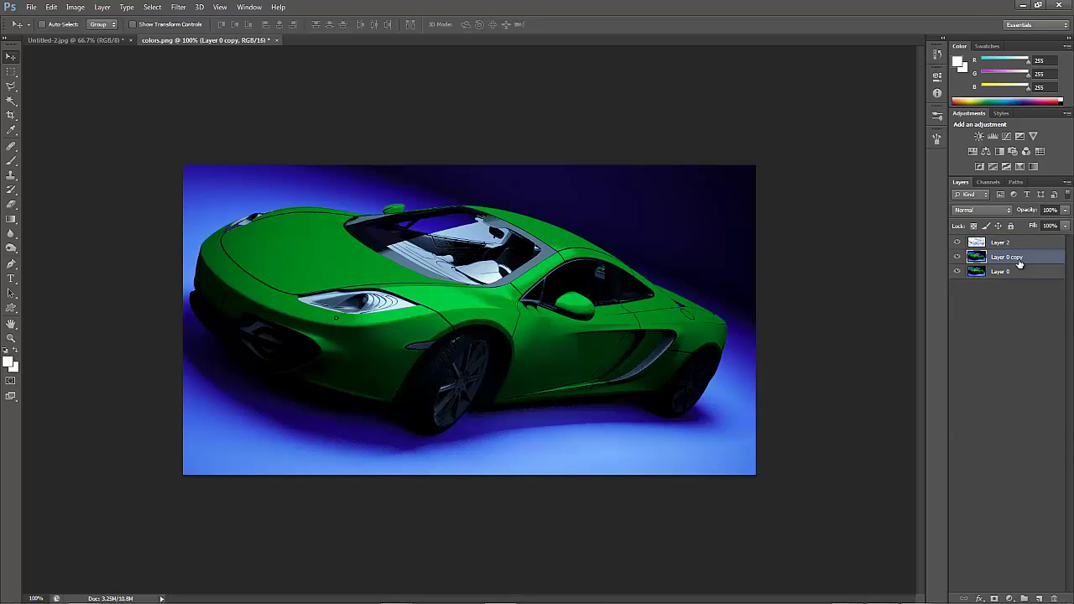
left_click(170, 9)
mouse_move(202, 121)
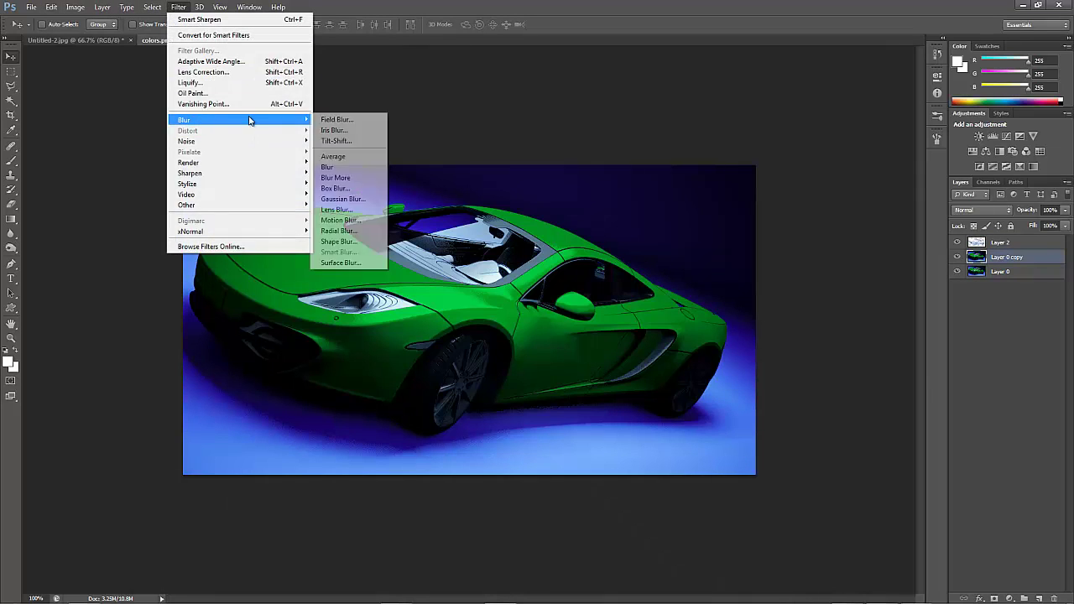
left_click(352, 202)
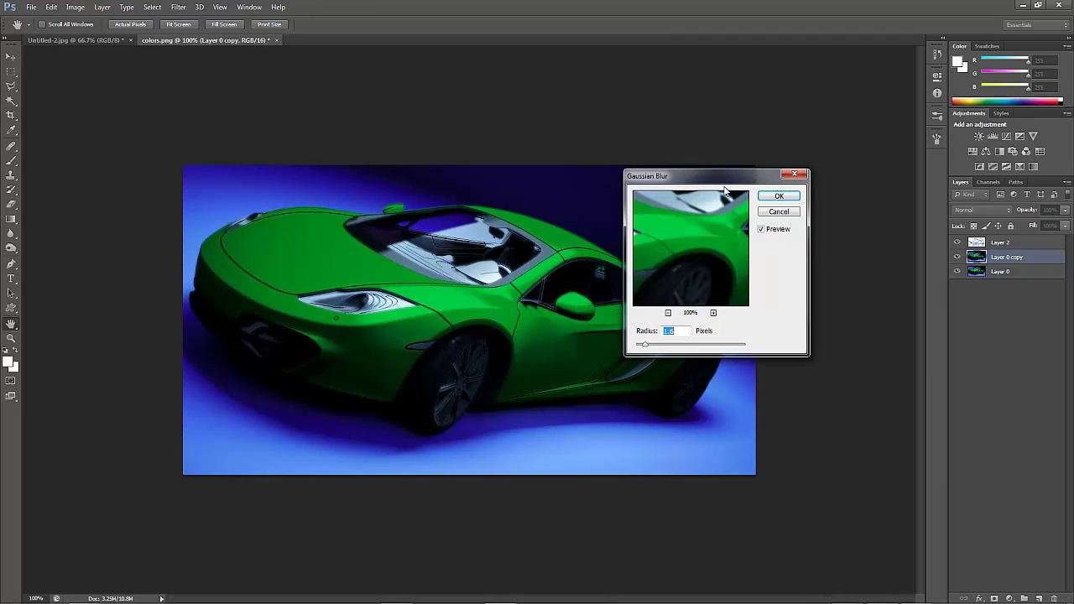
left_click_drag(725, 179, 821, 99)
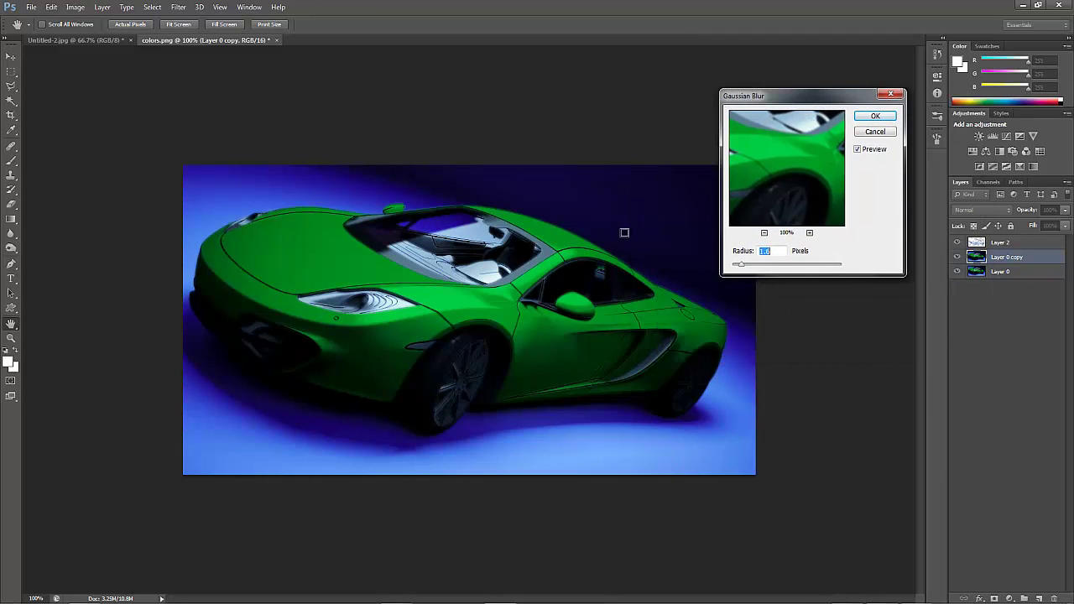
key("Return")
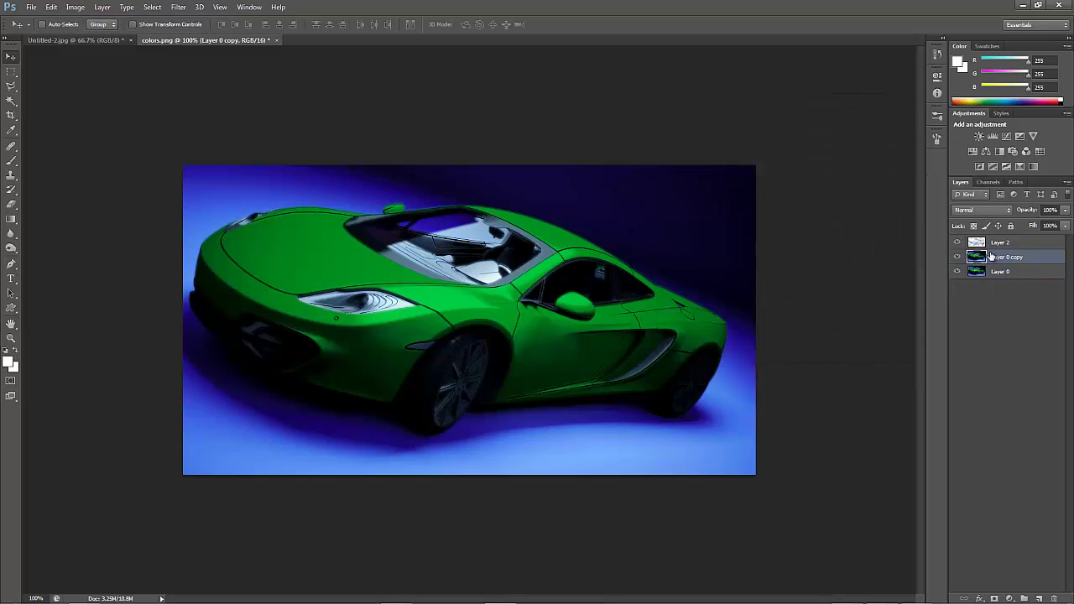
Set the blurred copy to Screen blending and compare the glow on and off.
left_click(977, 210)
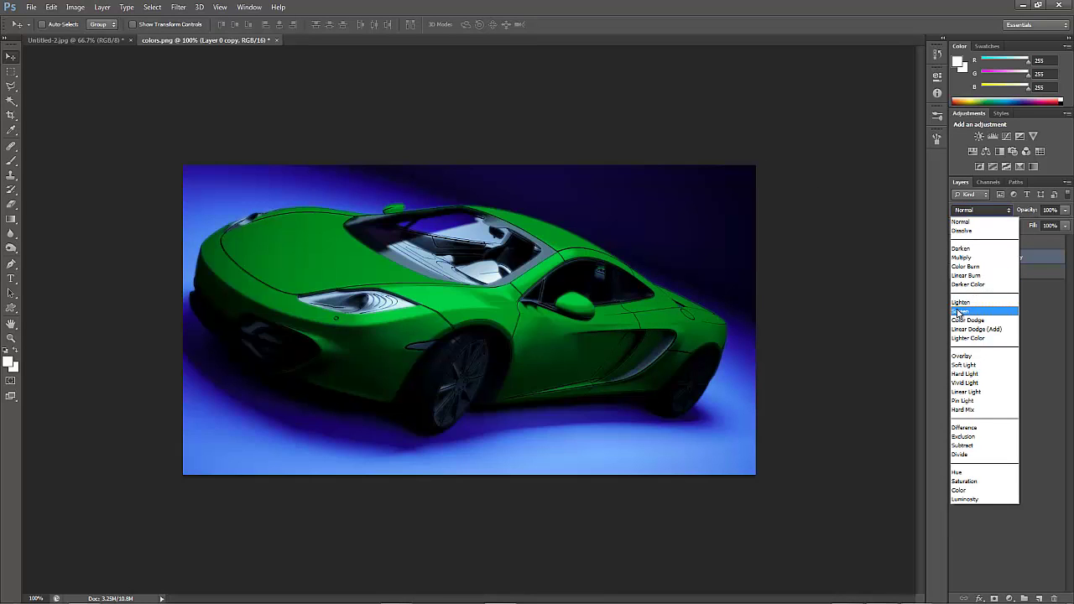
left_click(958, 311)
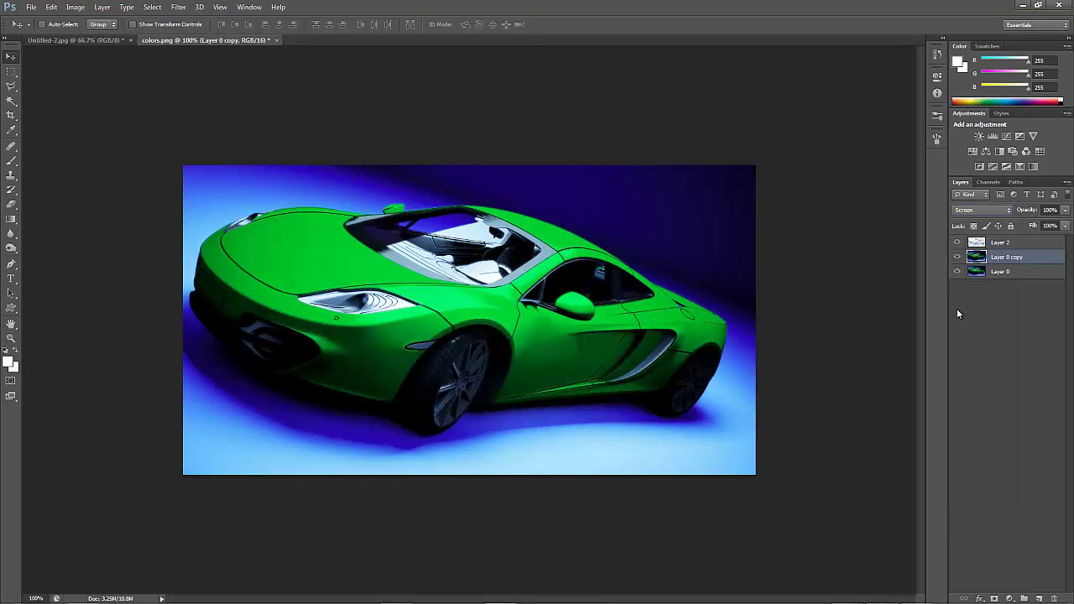
left_click(957, 257)
left_click(957, 256)
left_click(957, 257)
left_click(957, 257)
left_click(957, 256)
left_click(957, 257)
left_click(957, 257)
left_click(958, 257)
Lower the glow layer's fill to 64% and compare it on and off.
left_click(1065, 230)
left_click_drag(1065, 241, 1044, 241)
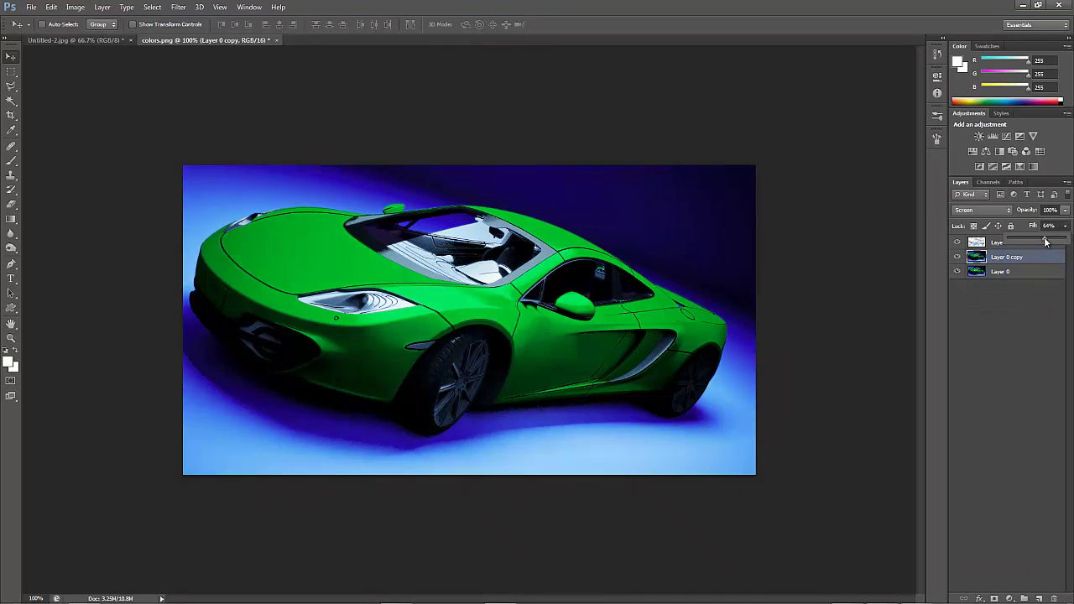
left_click(957, 257)
left_click(957, 256)
left_click(957, 256)
left_click(958, 257)
left_click(957, 257)
left_click(957, 257)
Merge the Layer 0 copy glow down into Layer 0.
left_click(981, 342)
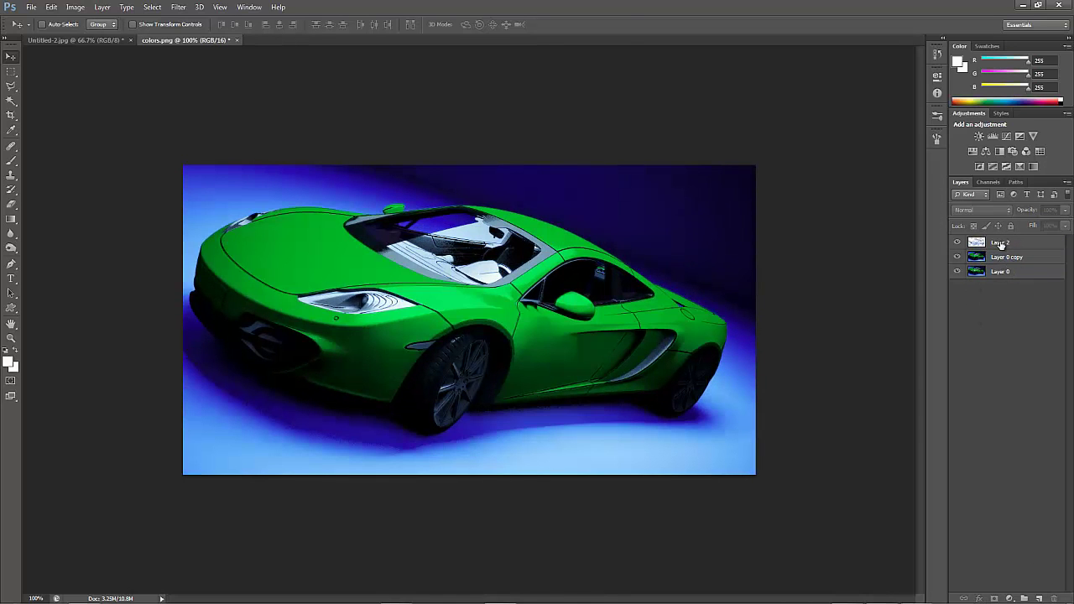
left_click(1001, 244)
left_click(1001, 288)
left_click(996, 258)
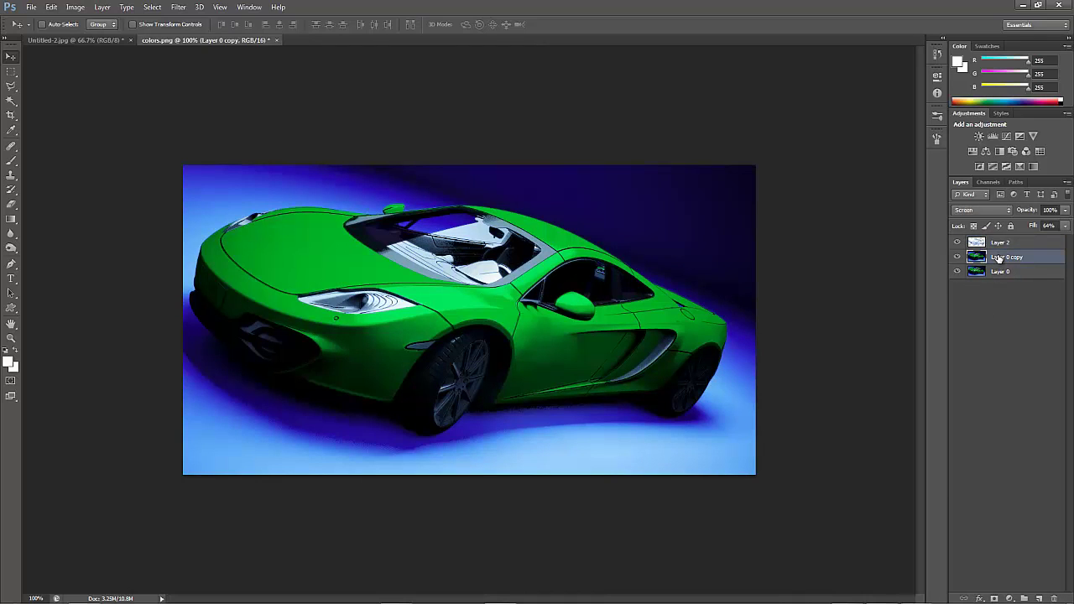
right_click(1003, 258)
left_click(891, 427)
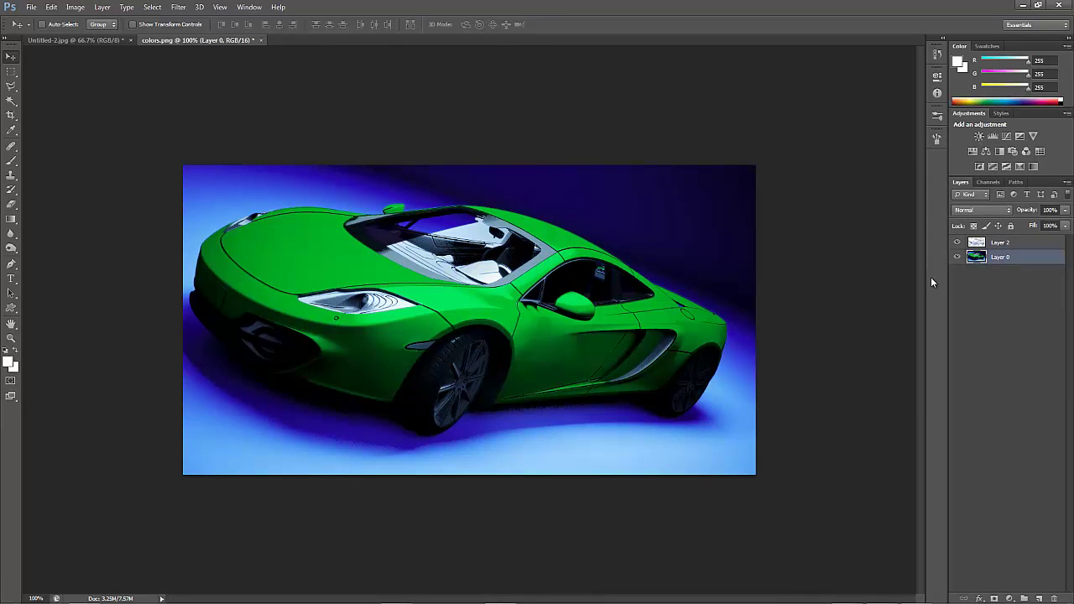
Apply a Hue/Saturation adjustment with saturation -45 and hue -5.
key("ctrl+u")
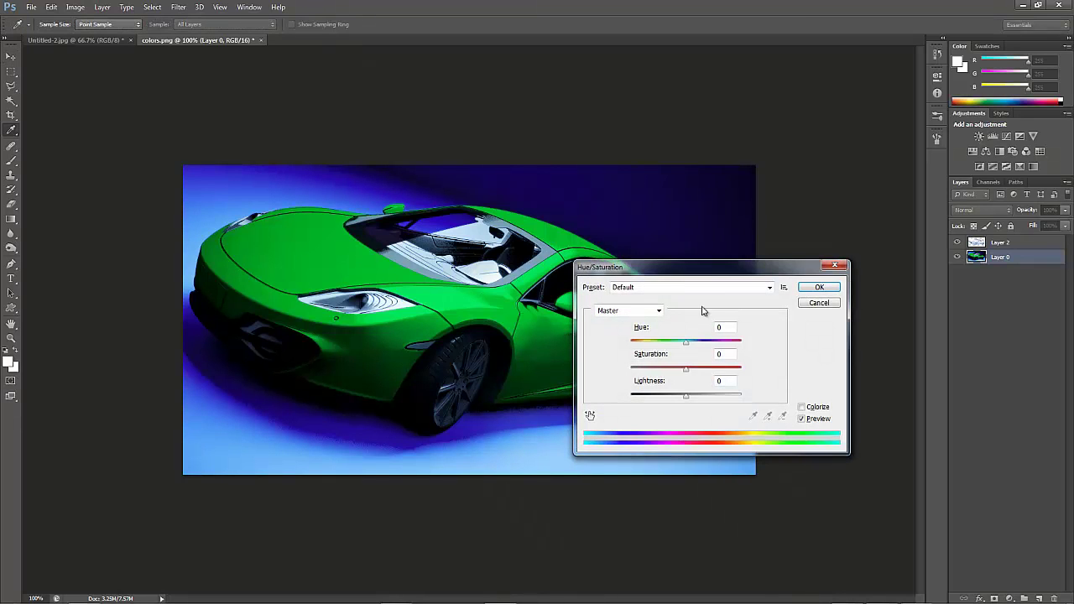
left_click_drag(684, 370, 665, 375)
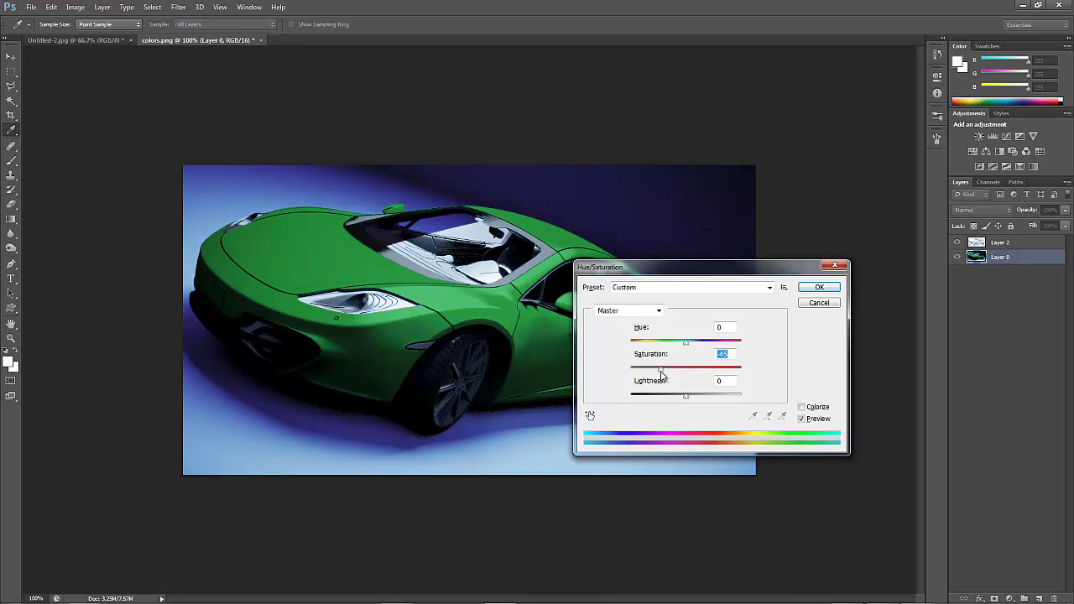
left_click_drag(719, 269, 874, 170)
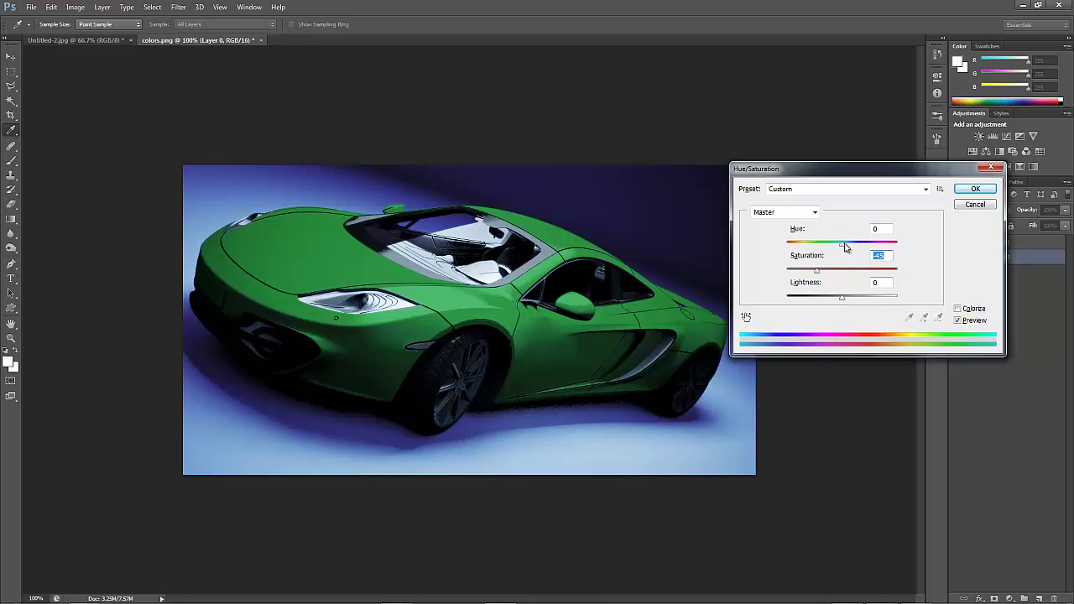
left_click_drag(844, 250, 844, 246)
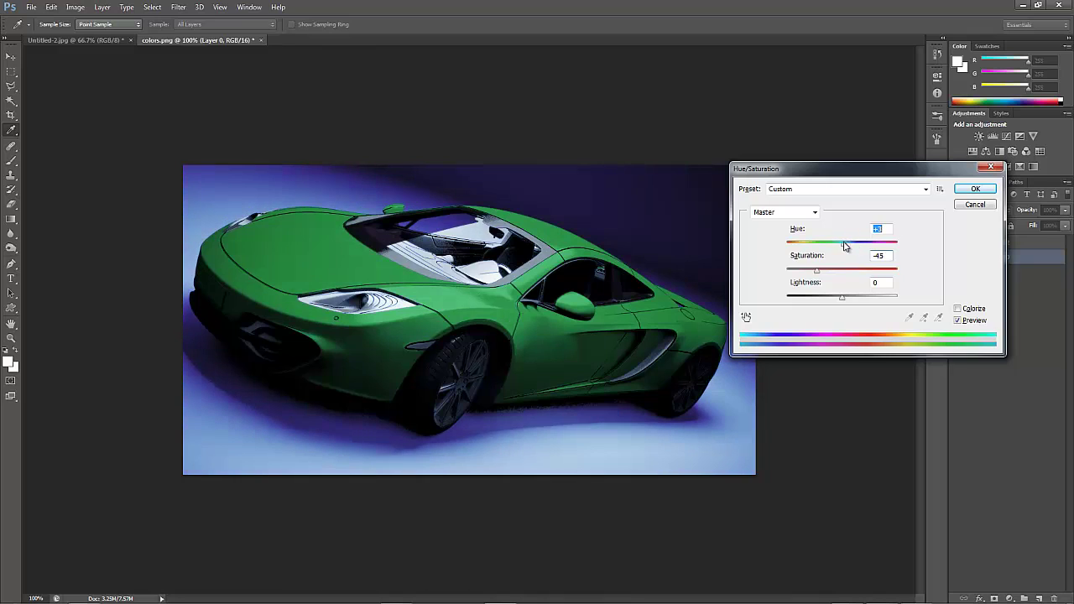
left_click(971, 189)
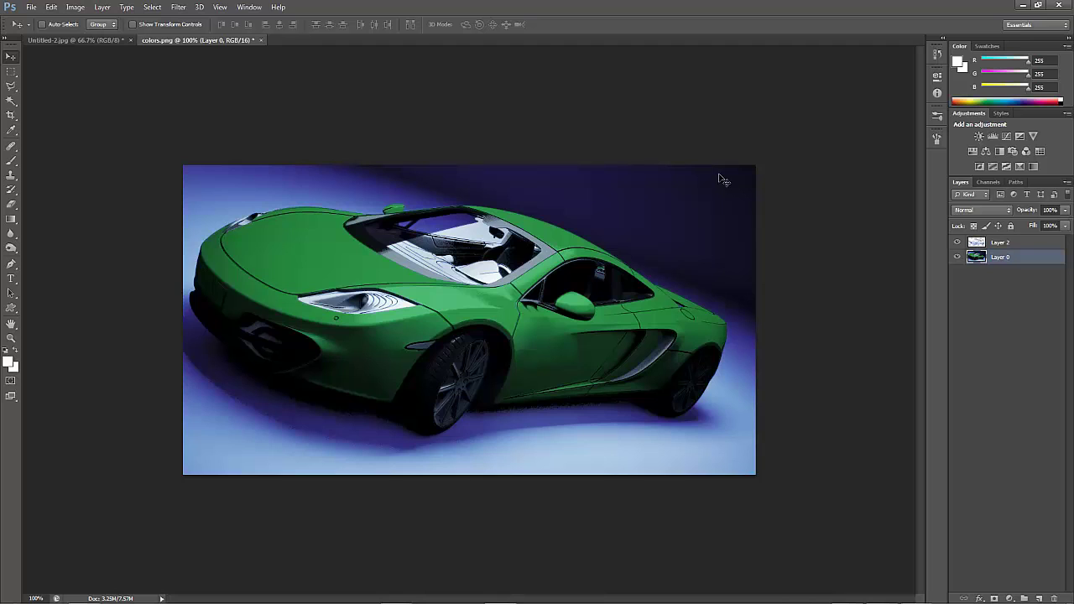
Merge Layer 2 down into Layer 0.
left_click(996, 243)
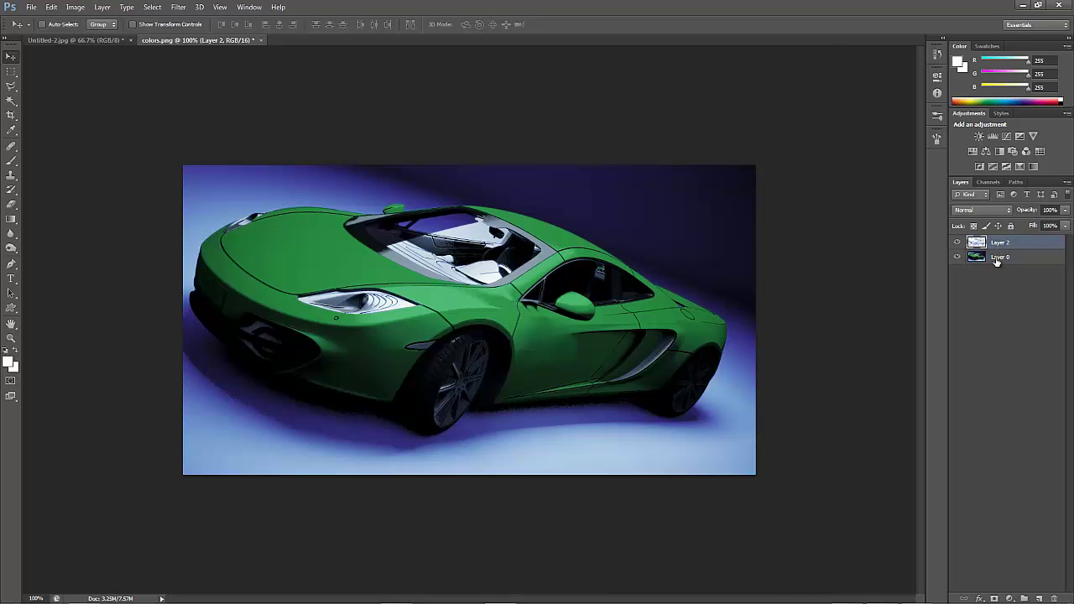
left_click(998, 258)
right_click(1002, 256)
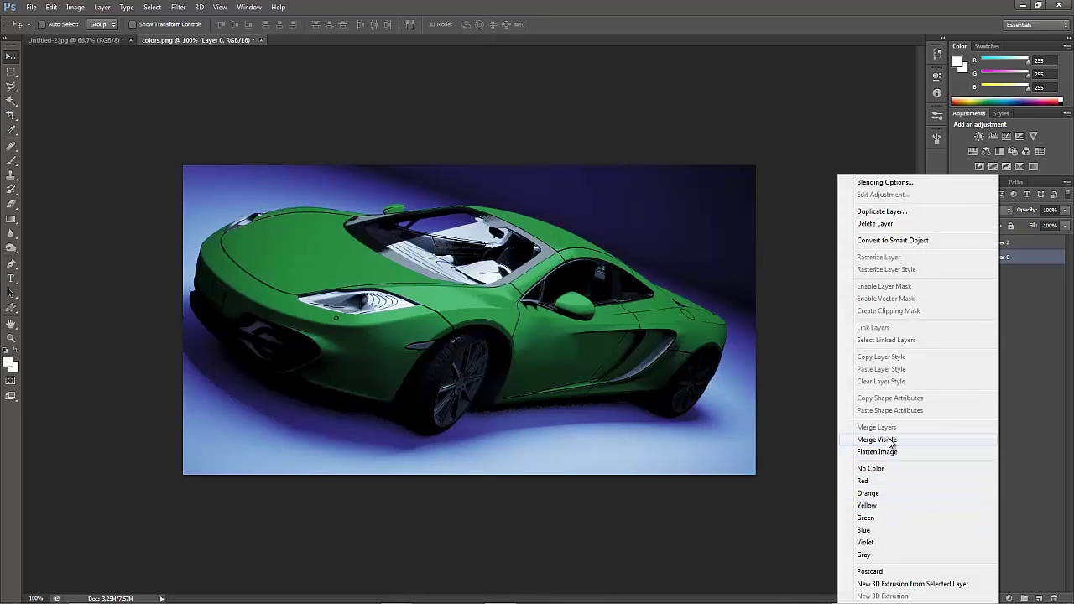
left_click(1032, 260)
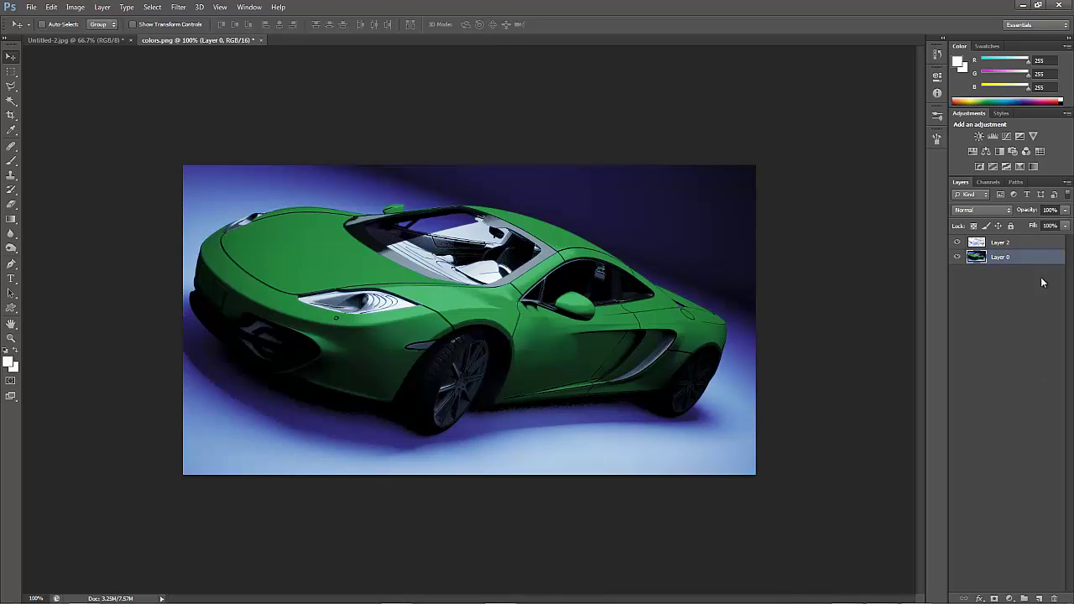
left_click(1016, 241)
right_click(1016, 241)
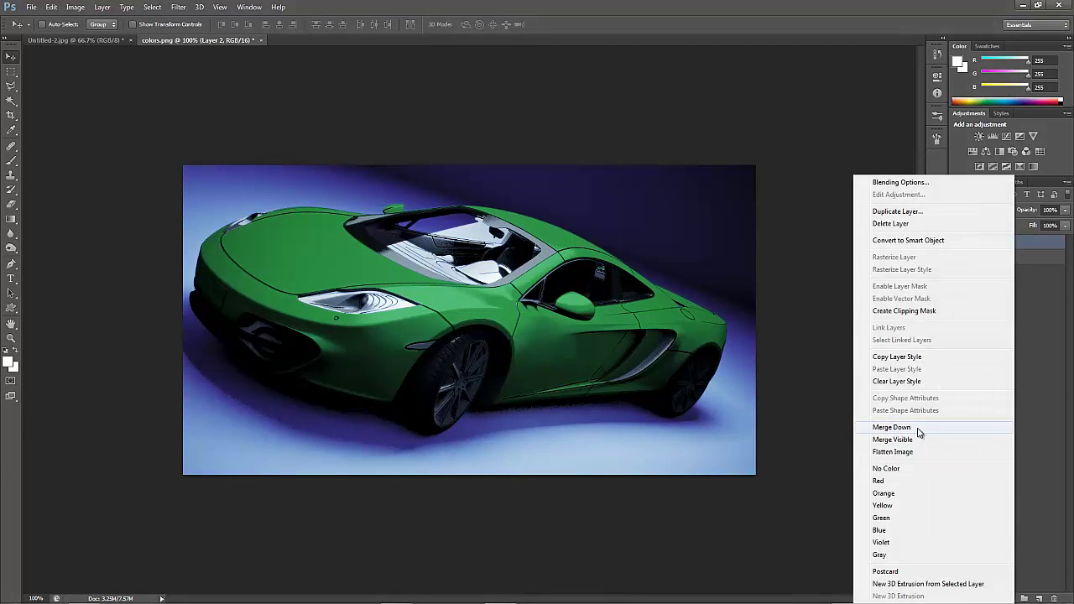
left_click(919, 428)
Apply Lens Correction with red/cyan and green/magenta fringe tweaks, vignette about -60, midpoint +89.
left_click(177, 7)
left_click(216, 72)
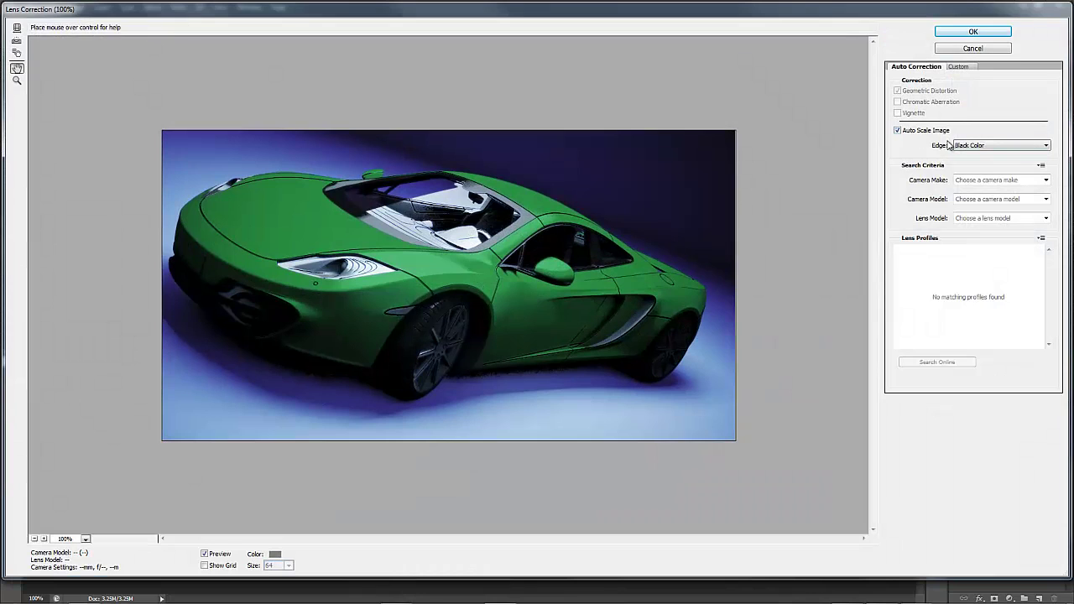
left_click(957, 69)
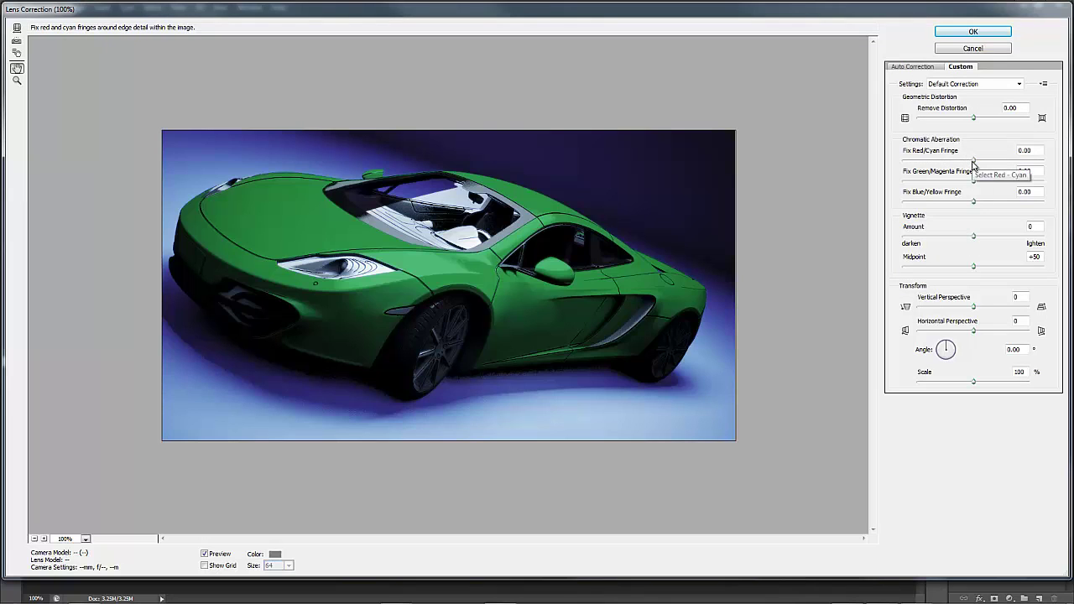
mouse_move(973, 163)
left_mouse_down()
mouse_move(935, 168)
mouse_move(957, 168)
left_mouse_up()
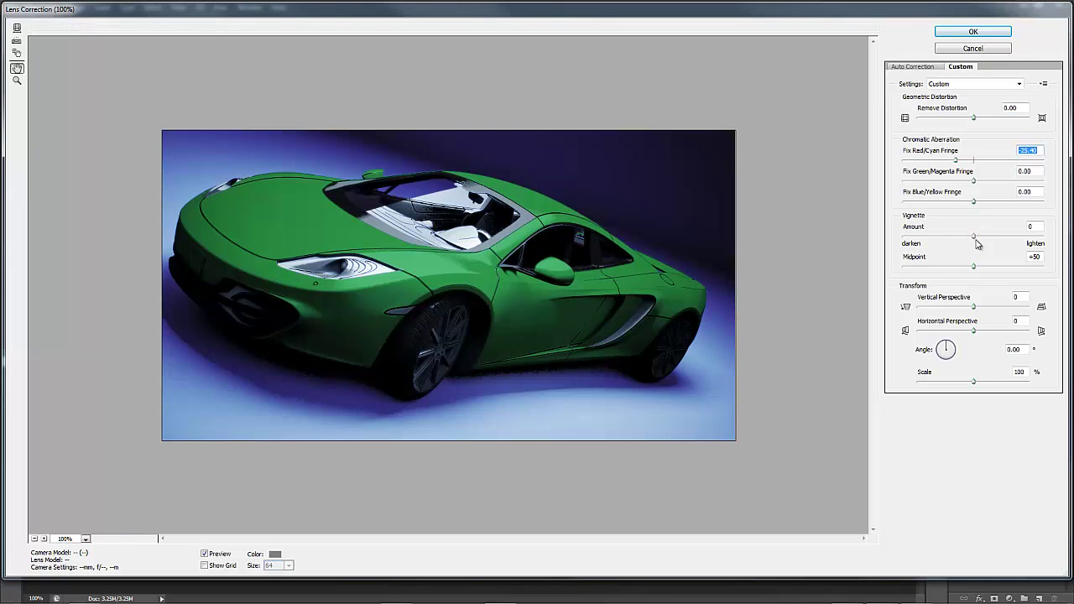
left_click_drag(973, 238, 910, 239)
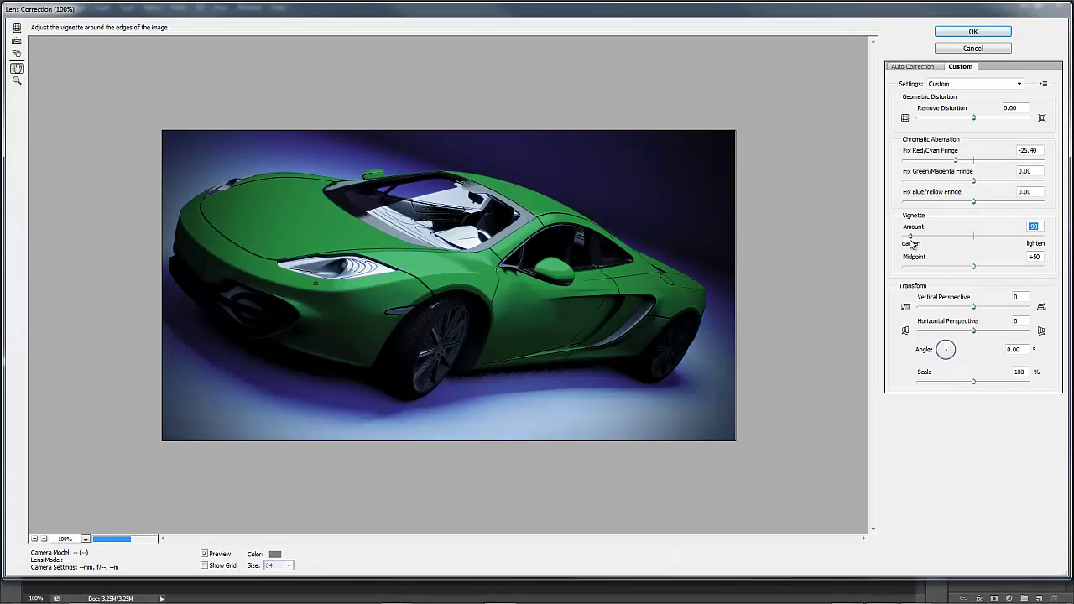
left_click_drag(974, 266, 1027, 269)
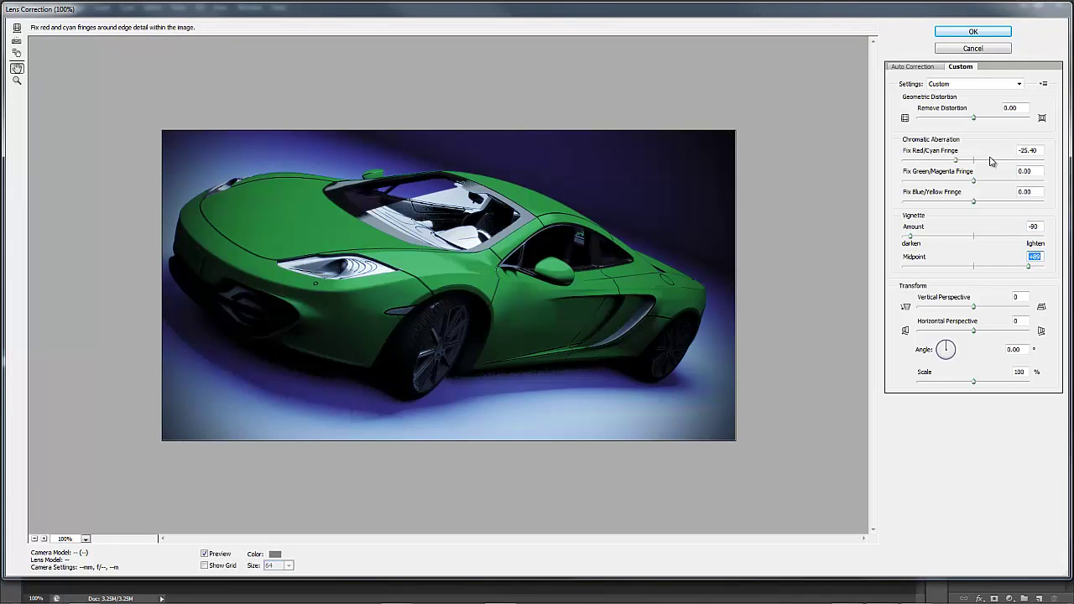
left_click(976, 184)
left_click_drag(977, 184, 1004, 191)
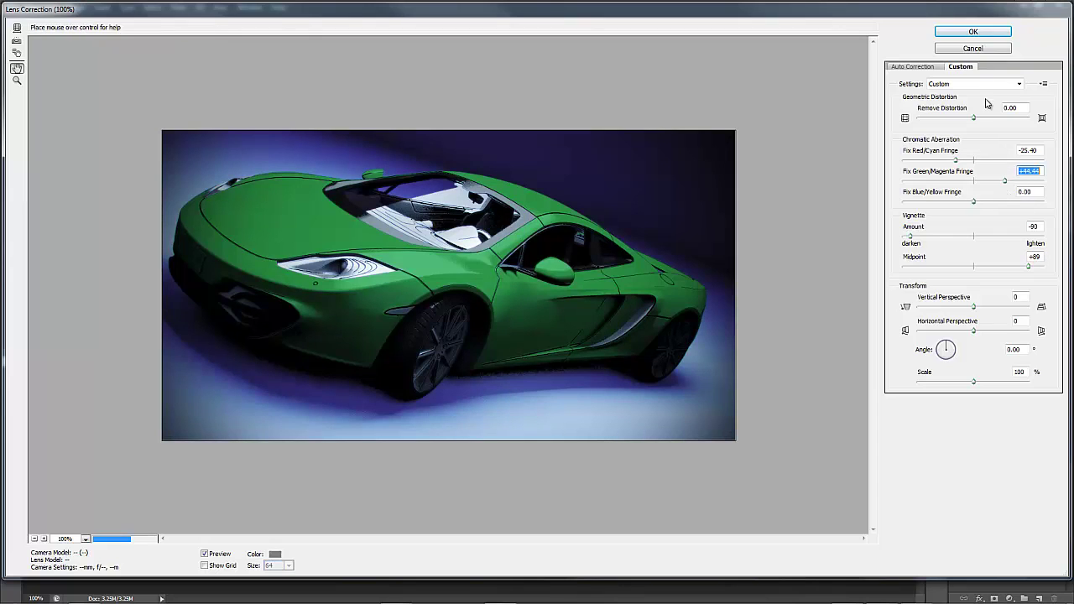
left_click(510, 223)
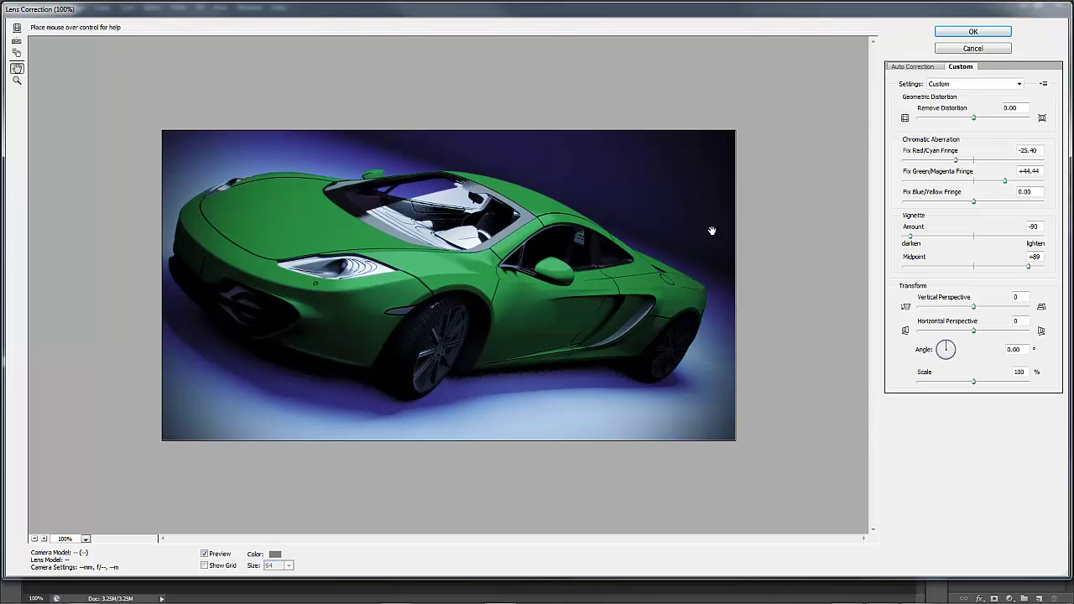
left_click(911, 238)
left_click_drag(913, 243, 931, 240)
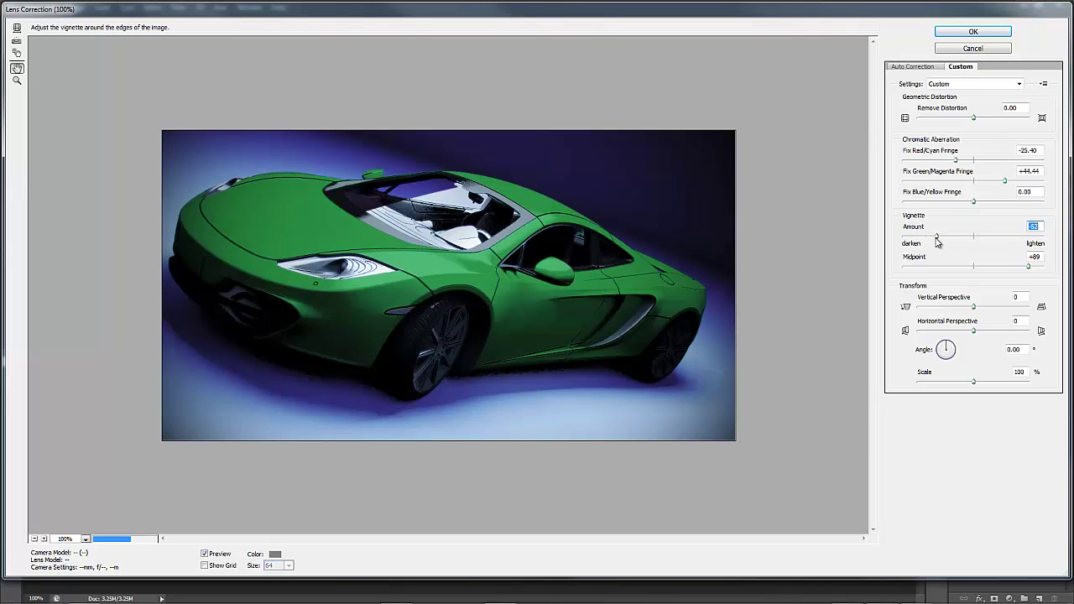
left_click(974, 32)
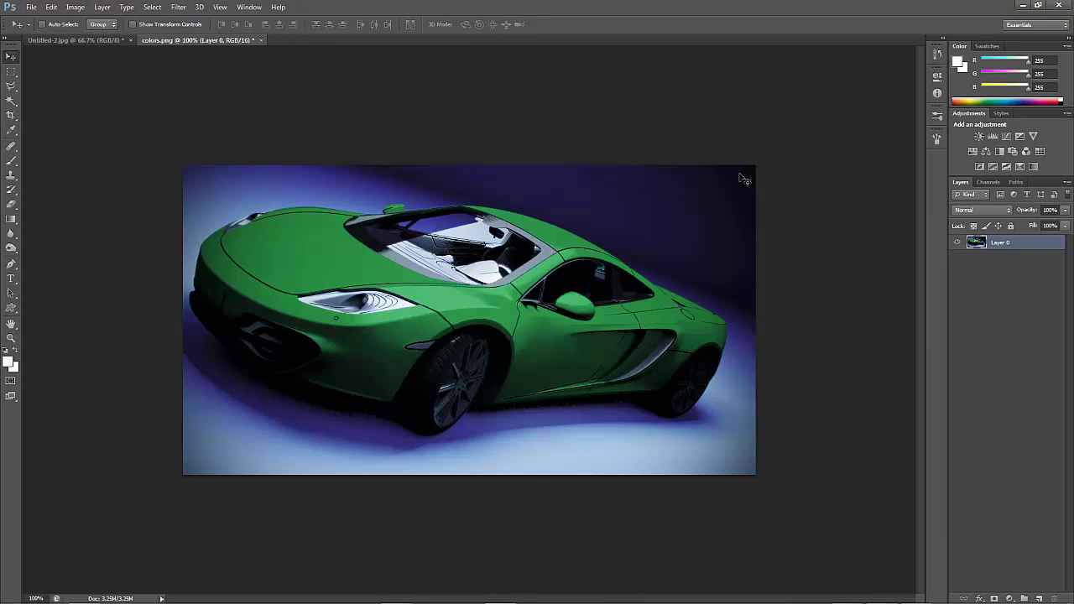